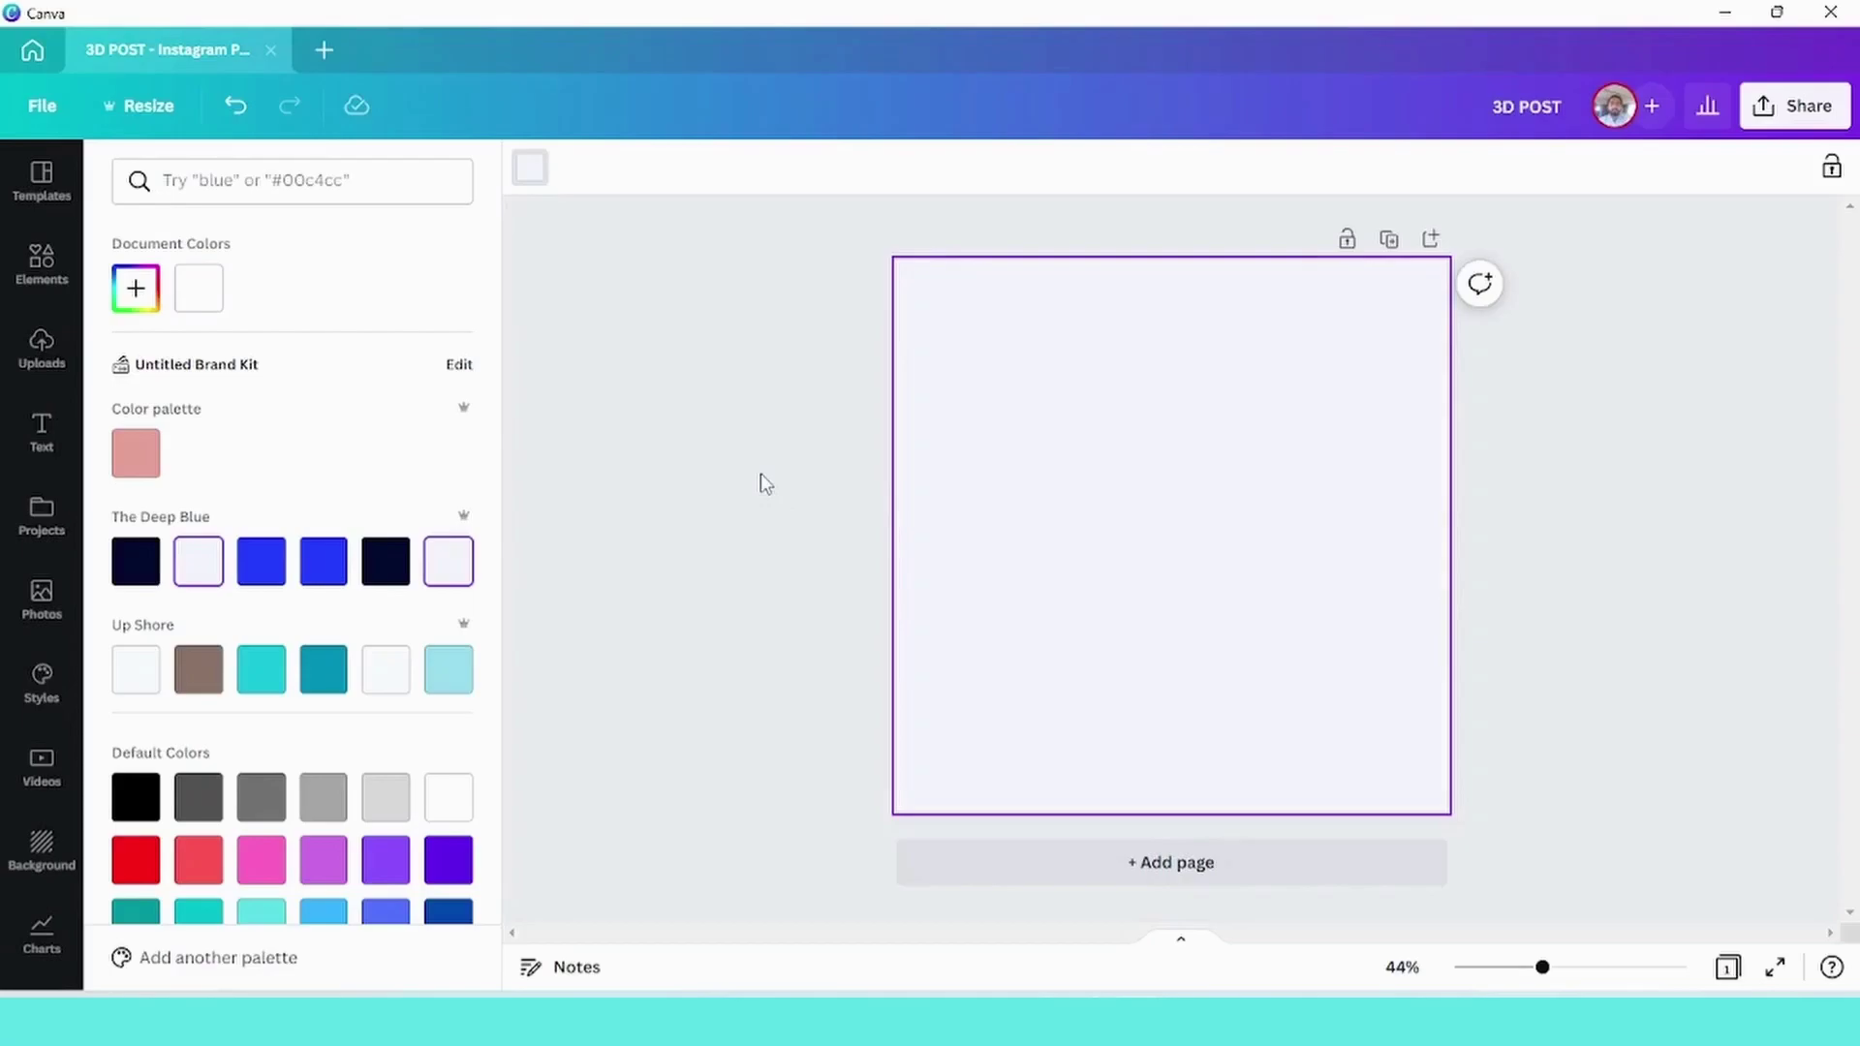
# Add the stock photo of the smiling man in a white T-shirt on a beige background to the page
pyautogui.click(41, 601)
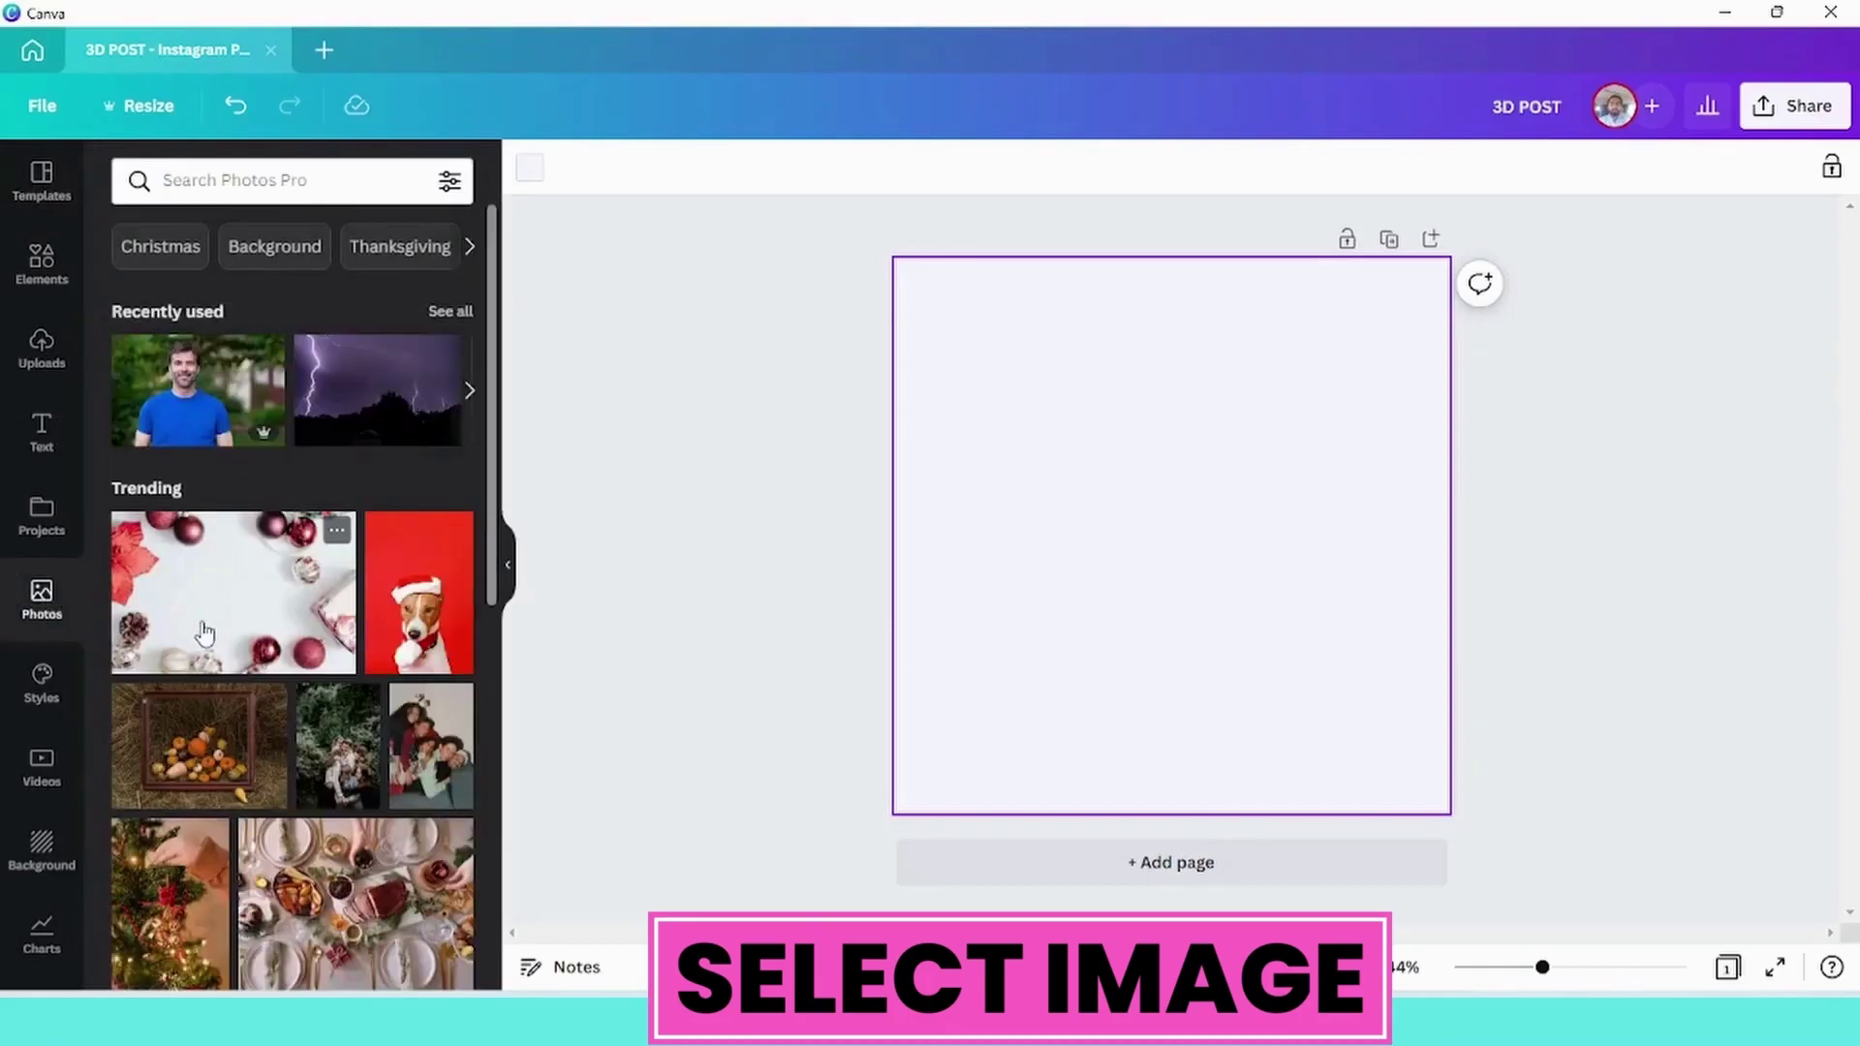
pyautogui.scroll(-8, 202, 581)
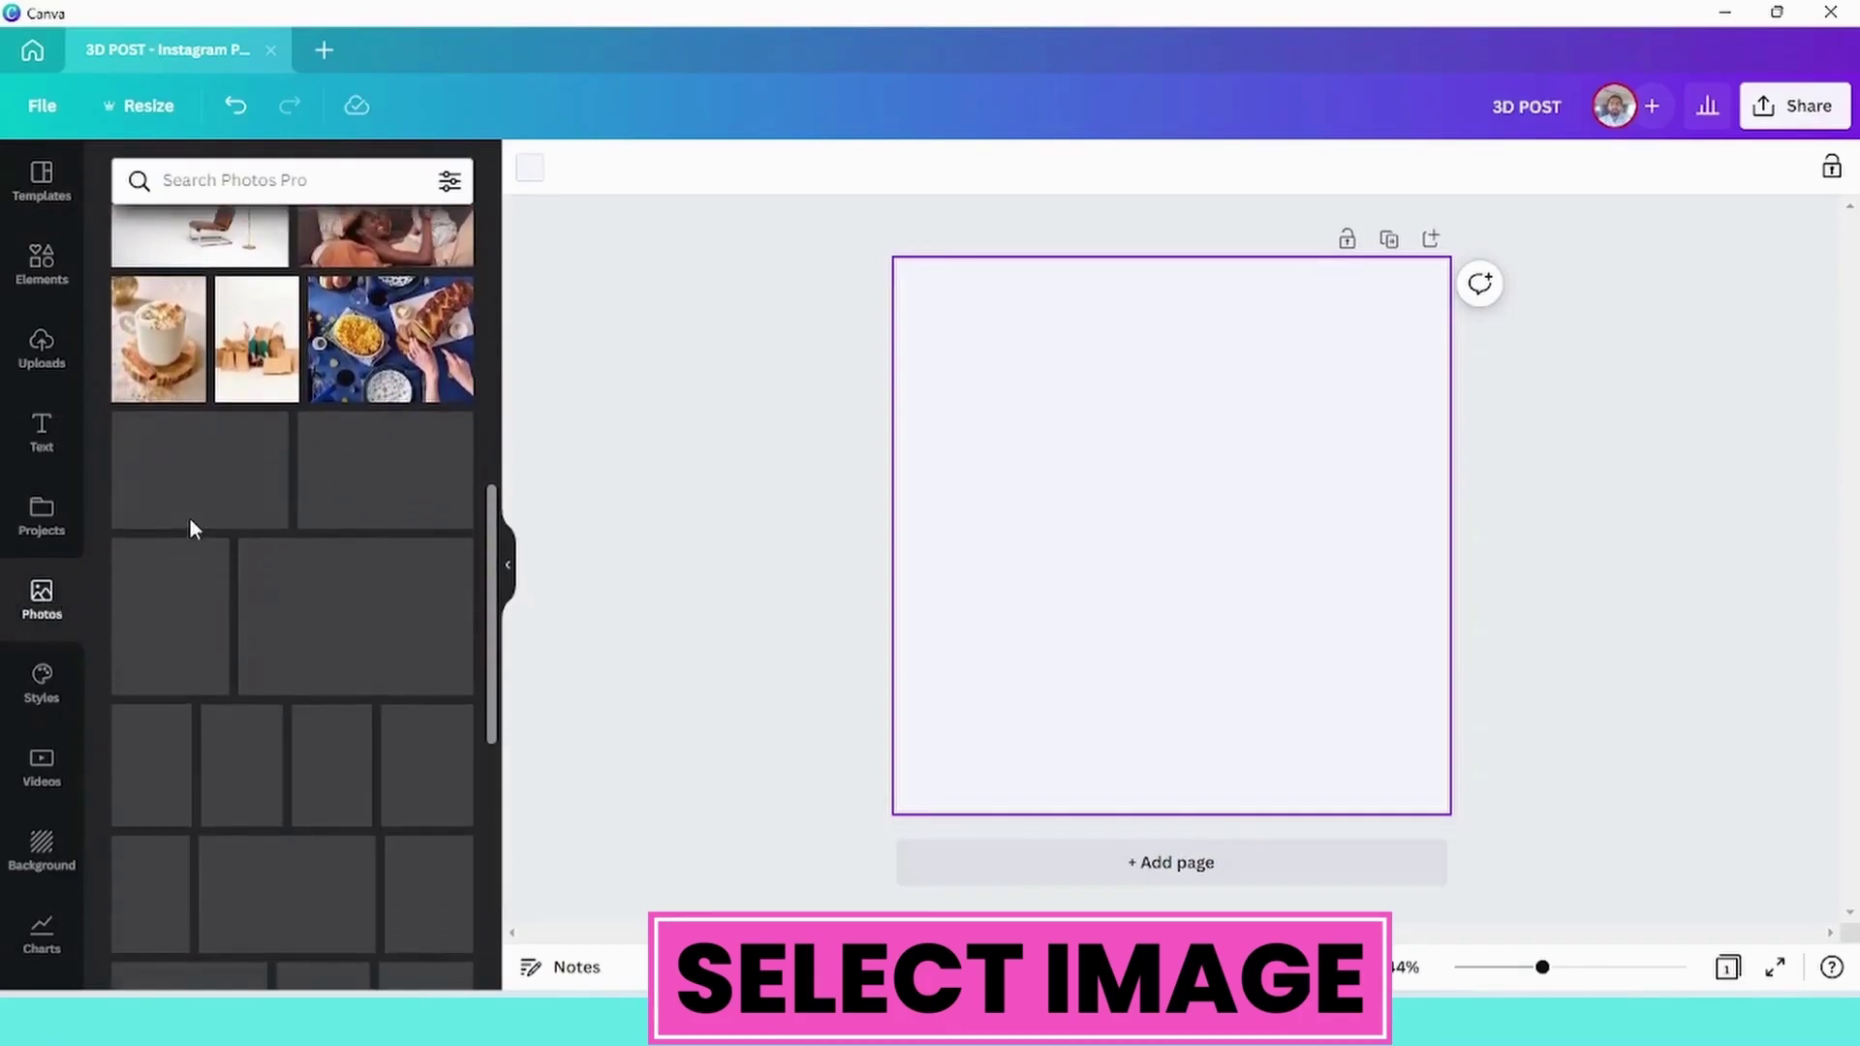
pyautogui.scroll(-2, 194, 529)
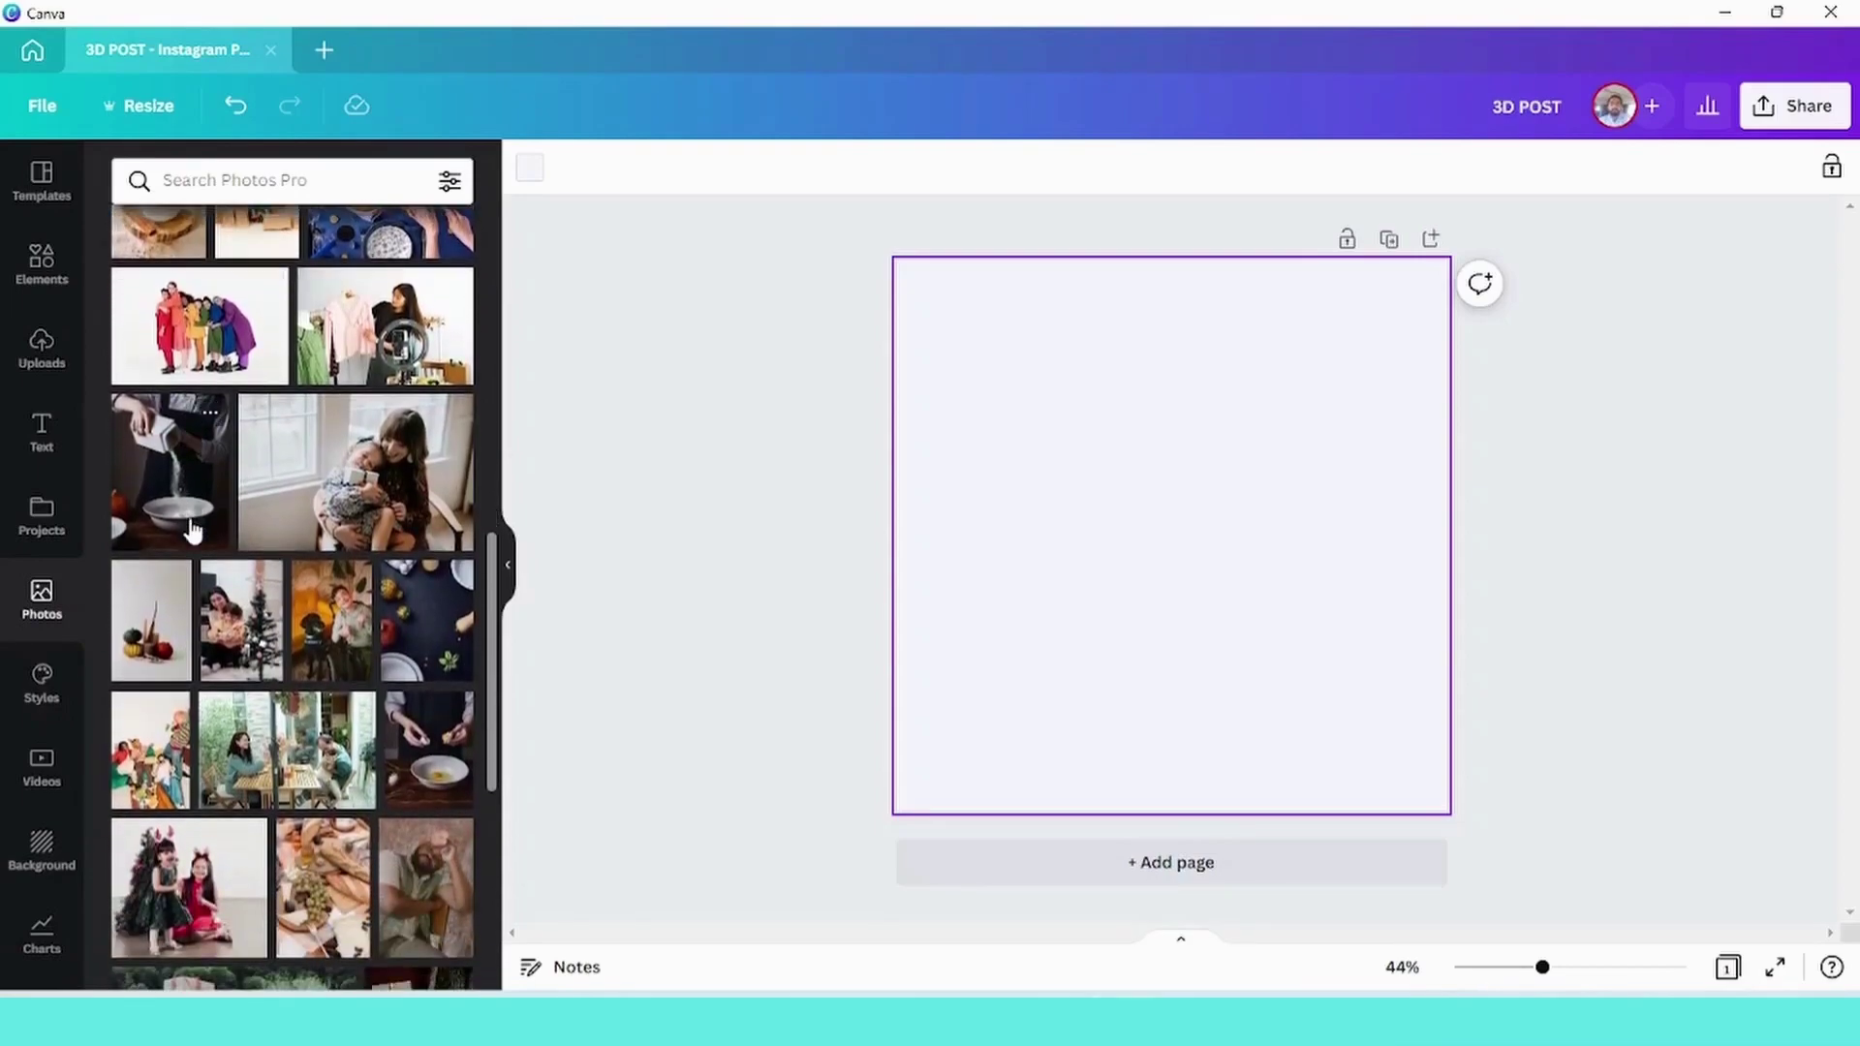
pyautogui.scroll(-5, 193, 529)
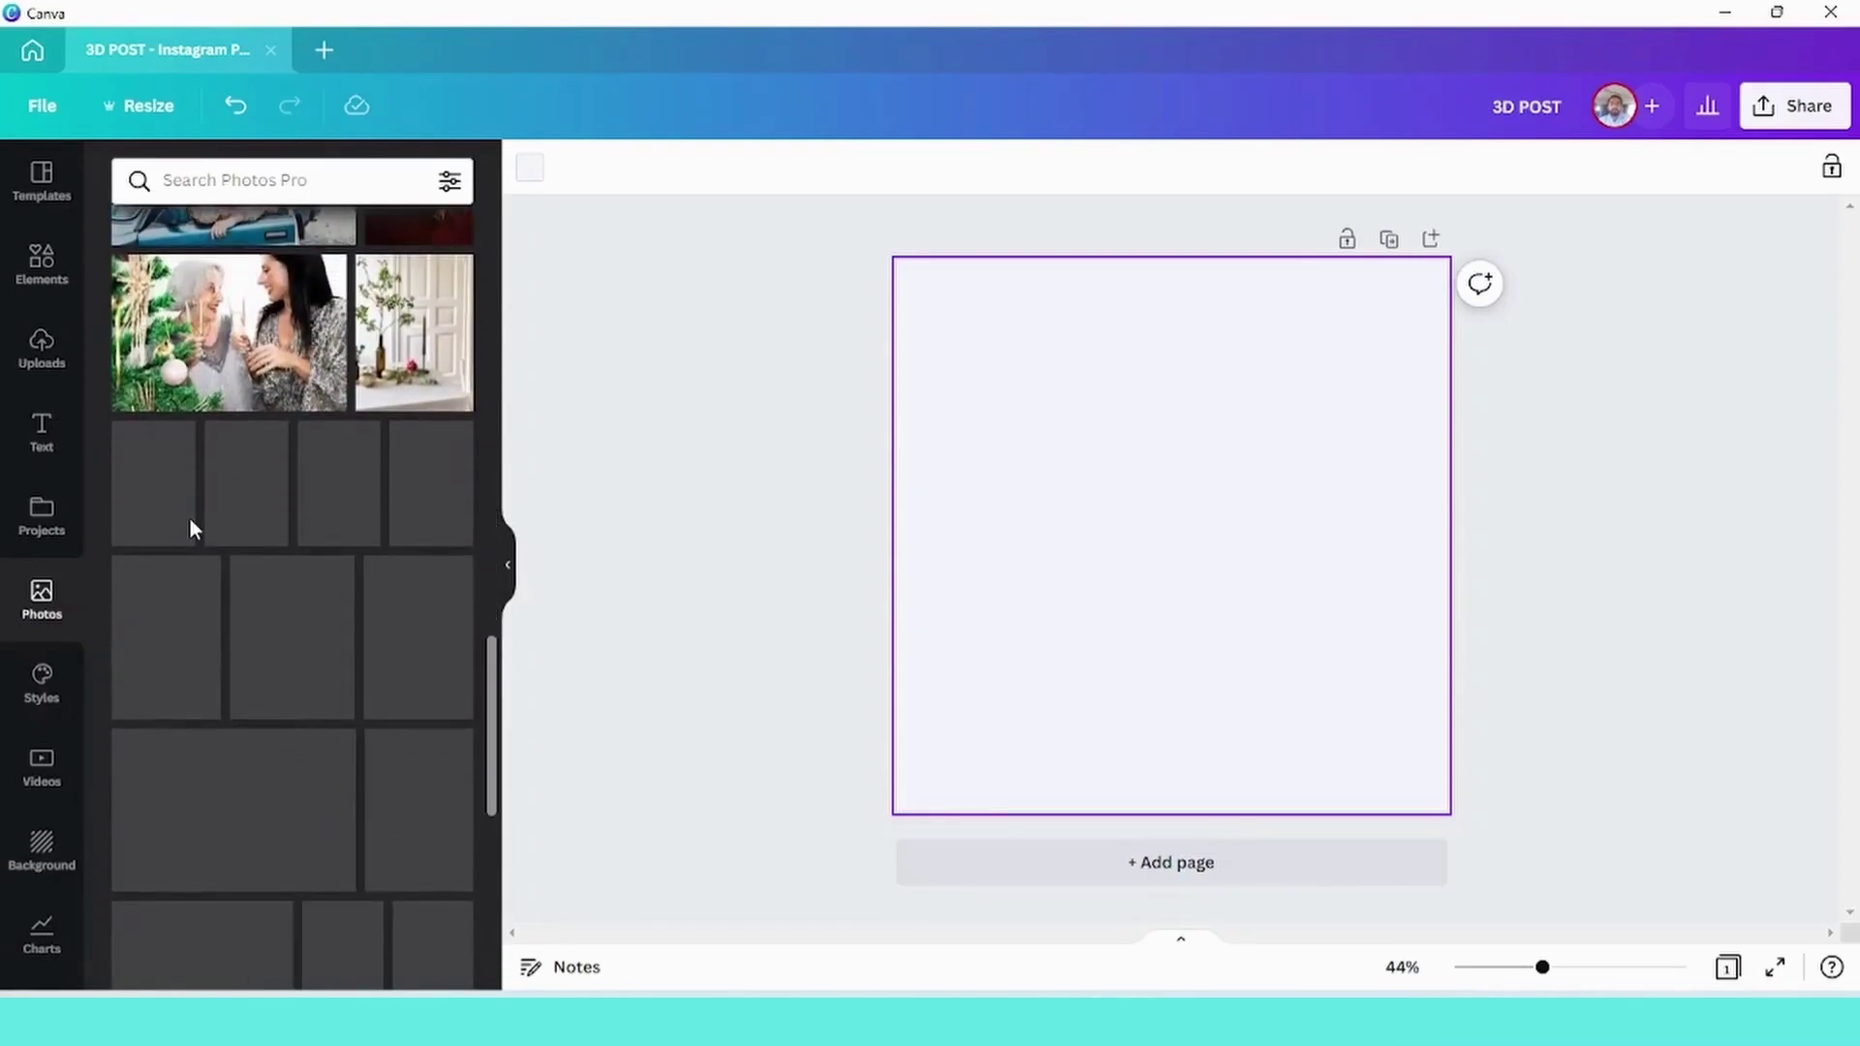
pyautogui.scroll(-5, 169, 409)
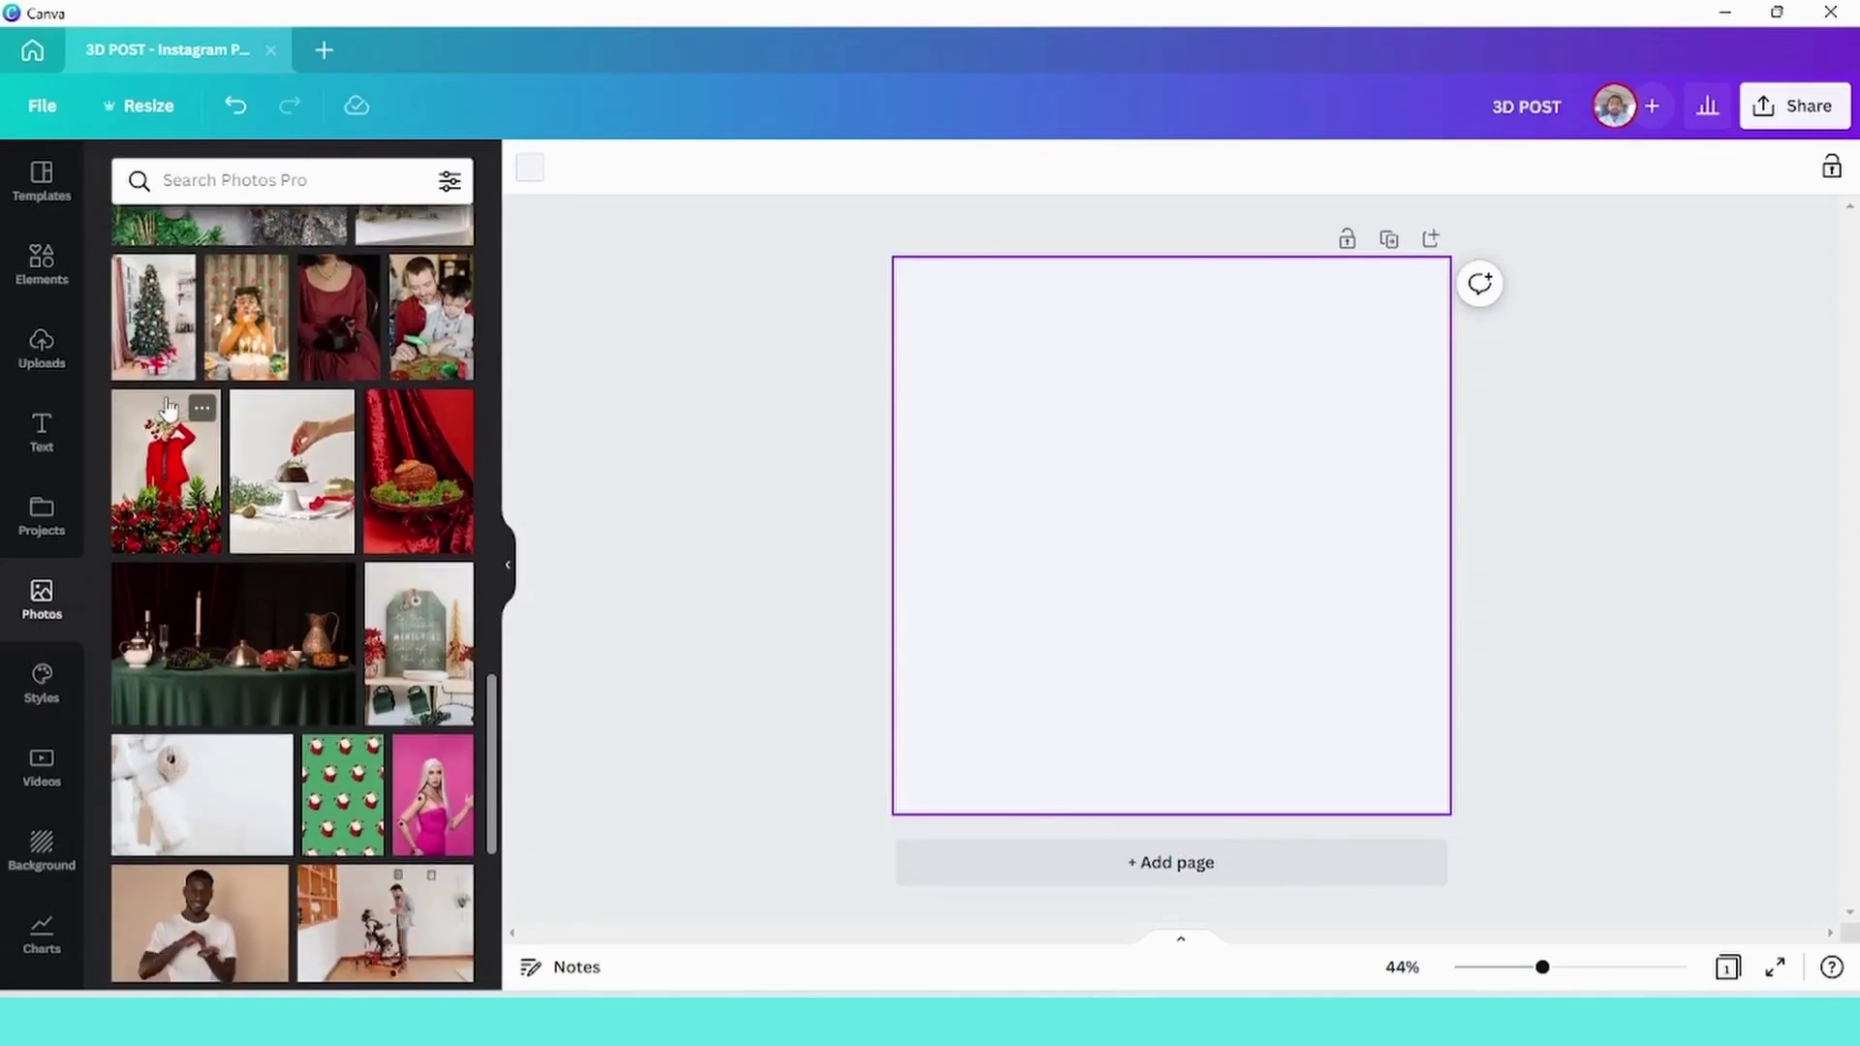
pyautogui.scroll(-2, 170, 409)
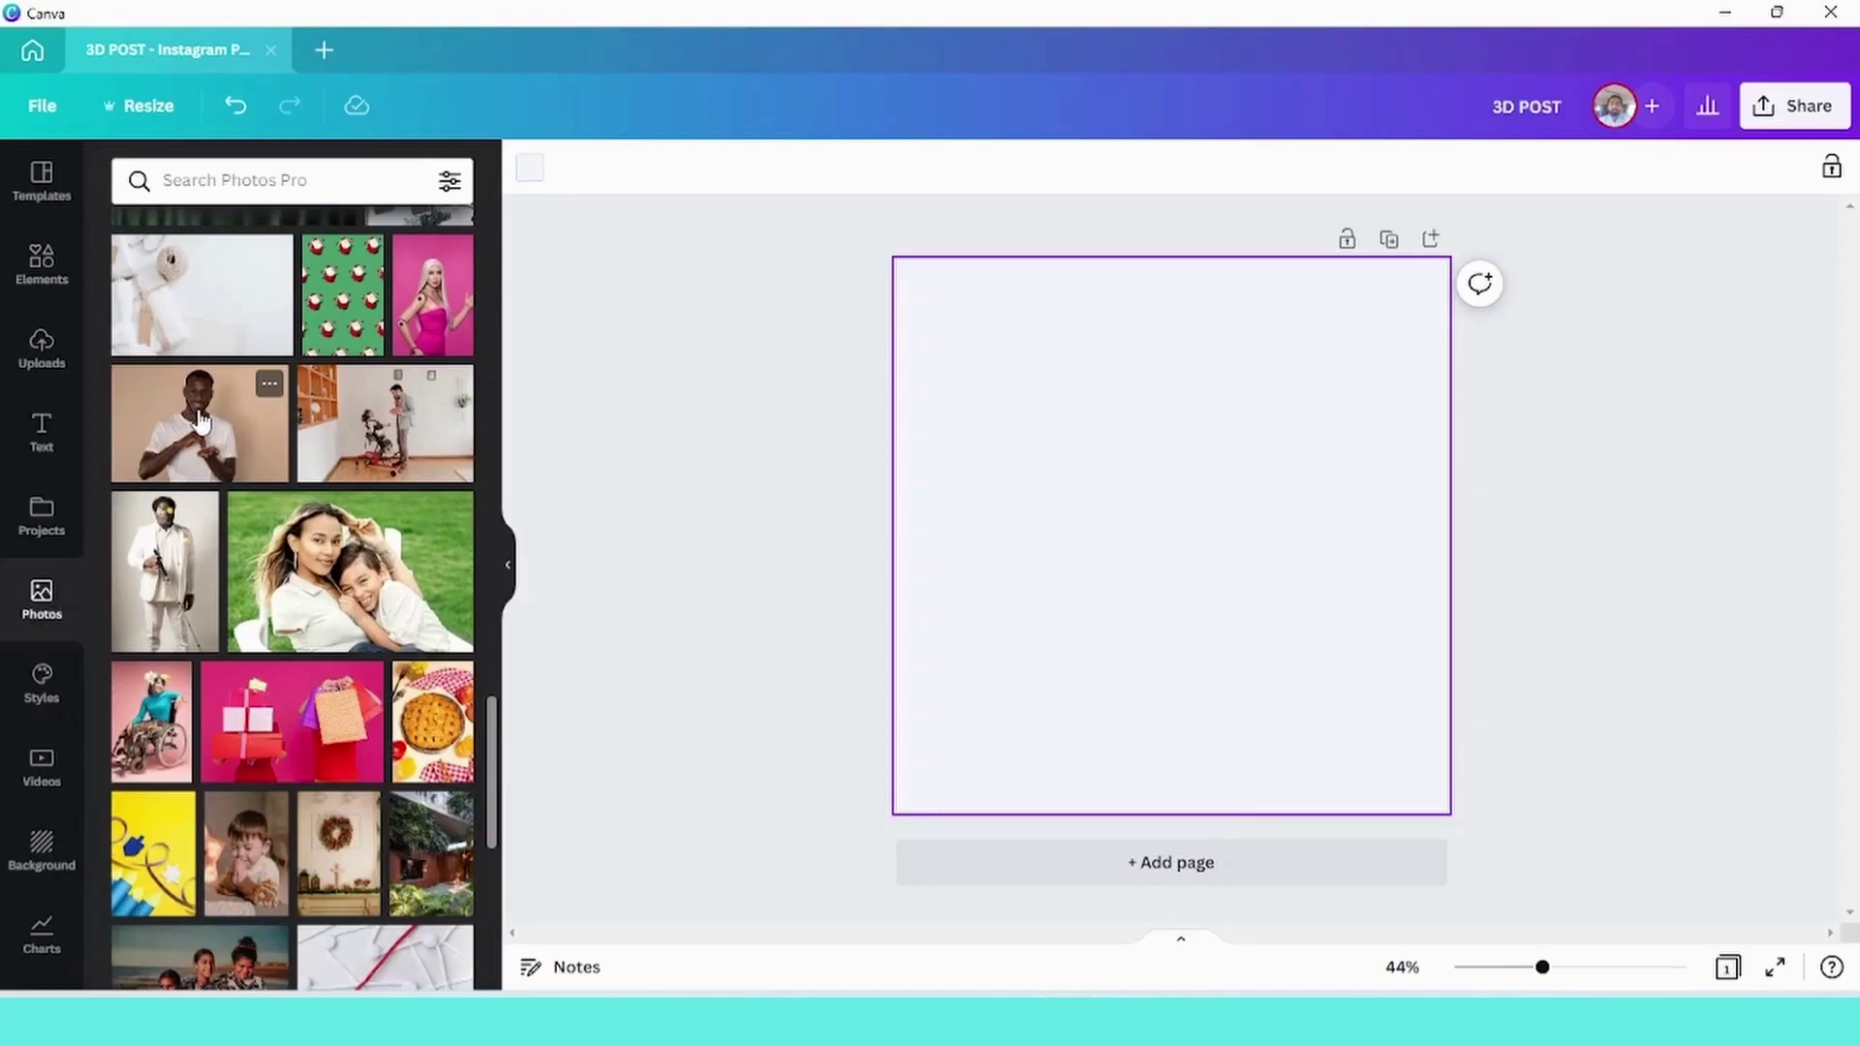
pyautogui.click(200, 421)
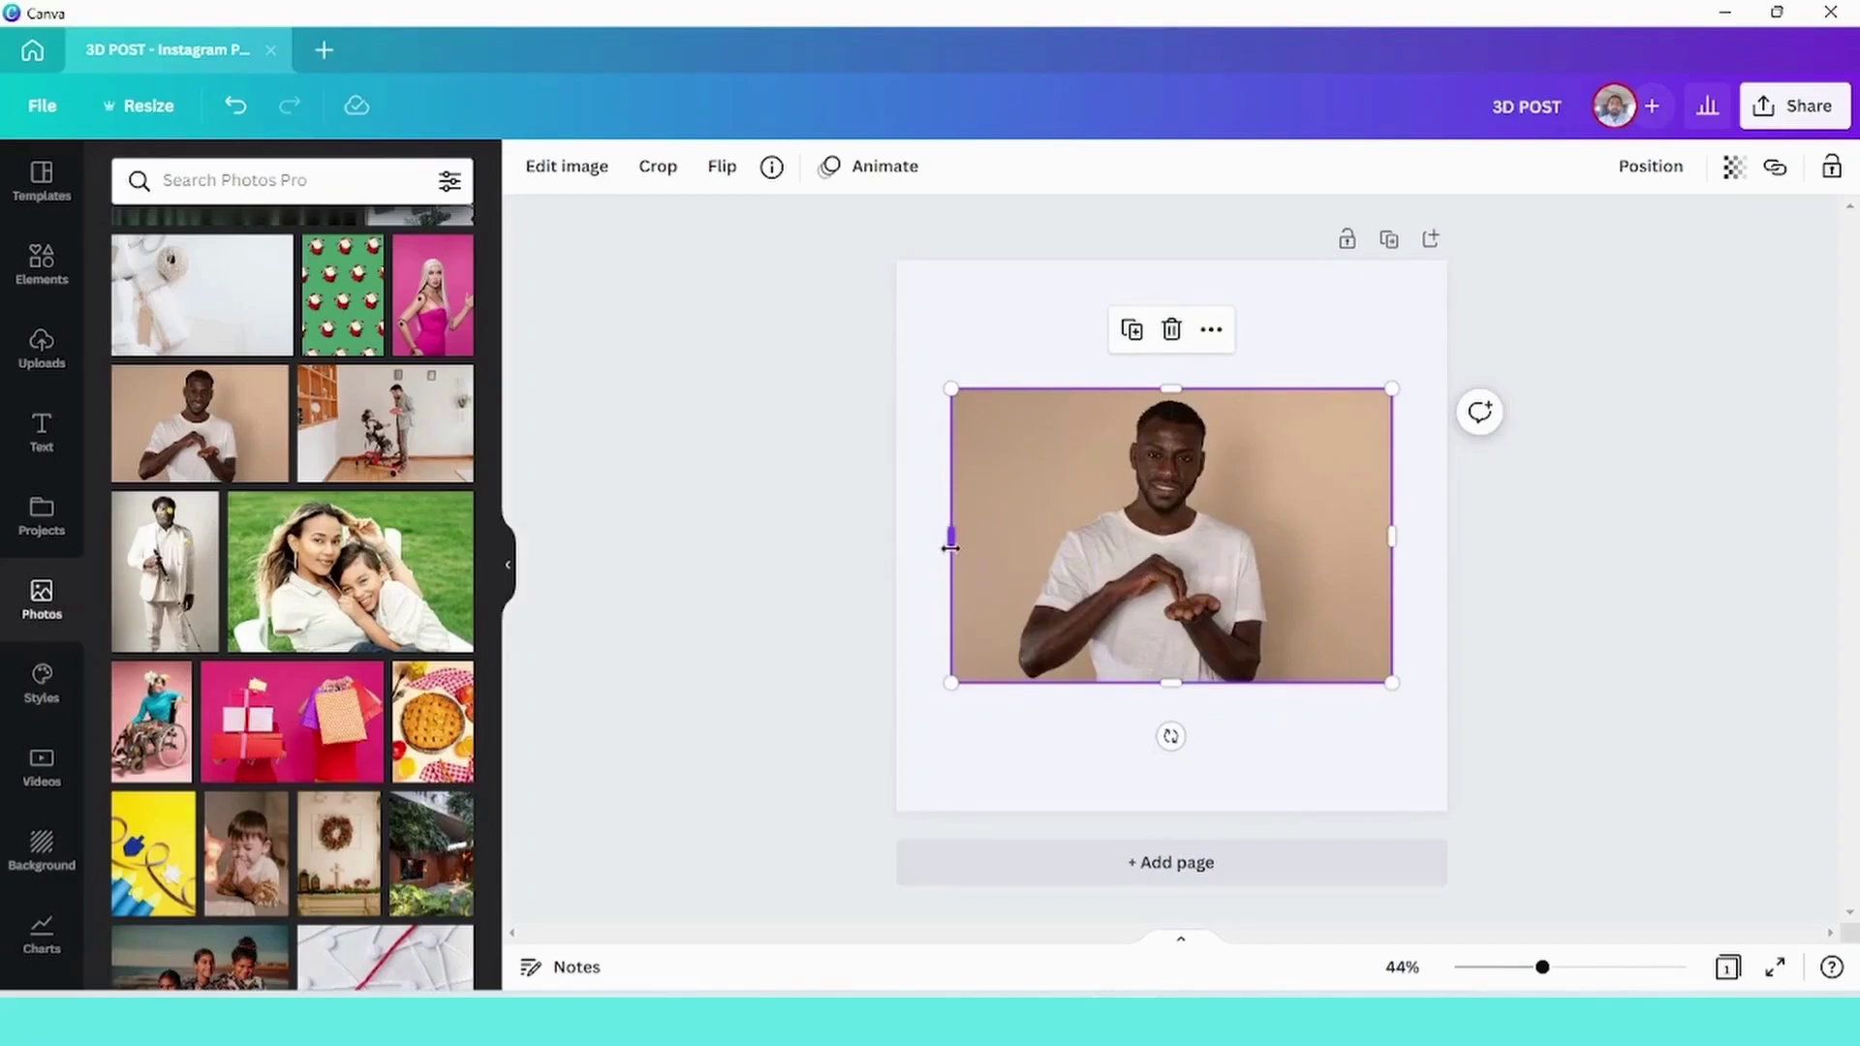
# Crop both sides of the photo to a nearly square frame around the man and enlarge it to fill most of the page
pyautogui.moveTo(955, 537); pyautogui.dragTo(1001, 538)
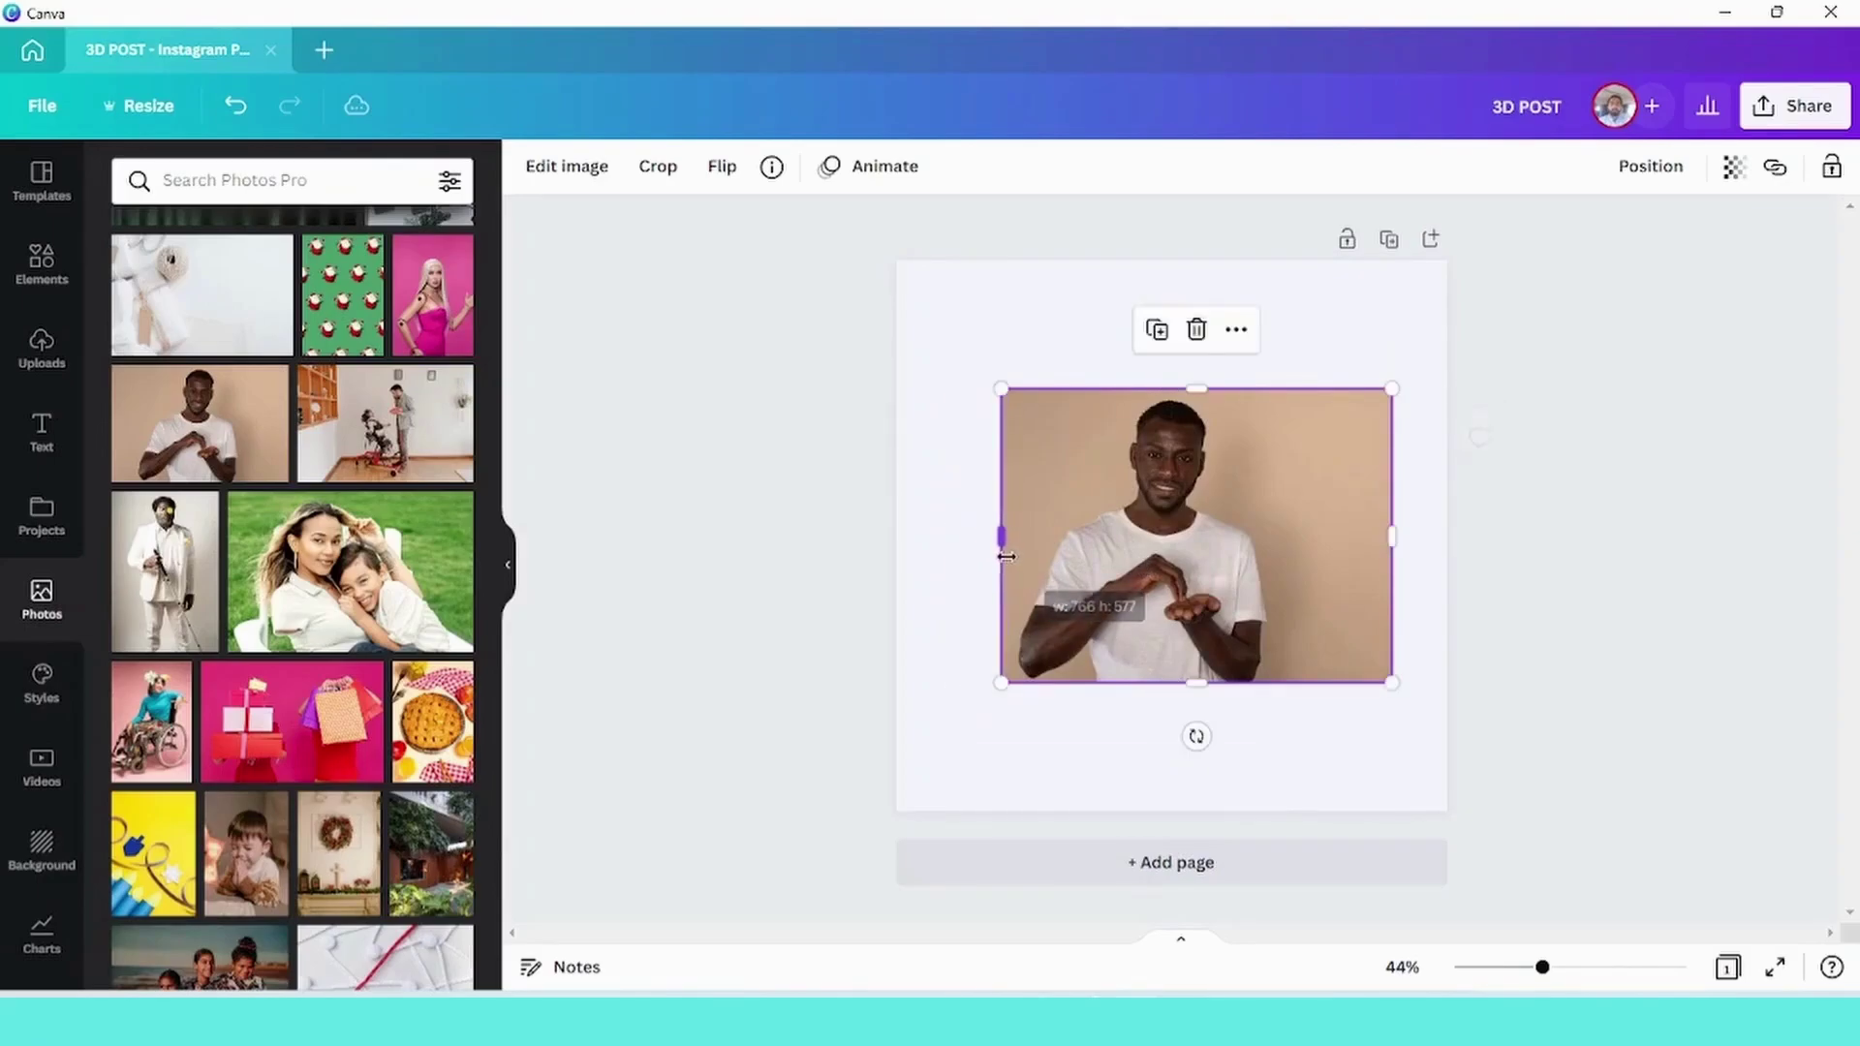
pyautogui.moveTo(1389, 539); pyautogui.dragTo(1286, 537)
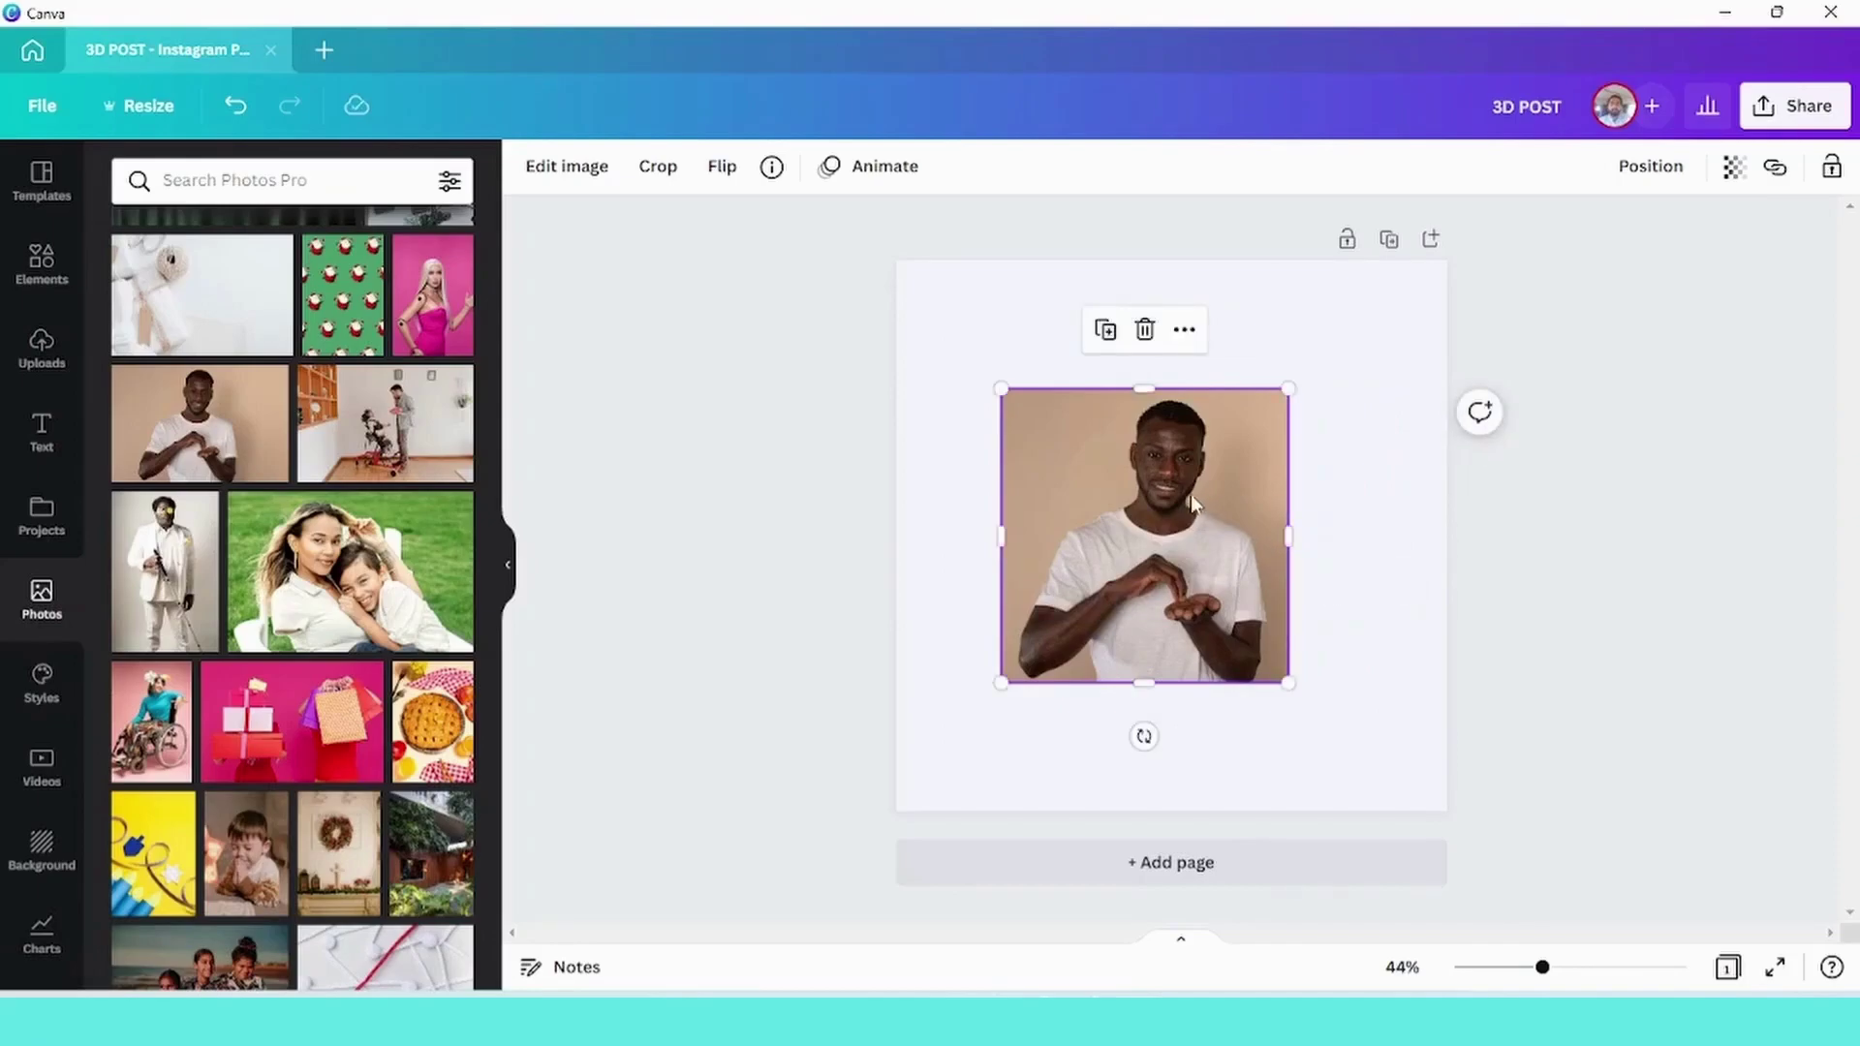
pyautogui.moveTo(1194, 492); pyautogui.dragTo(1189, 431)
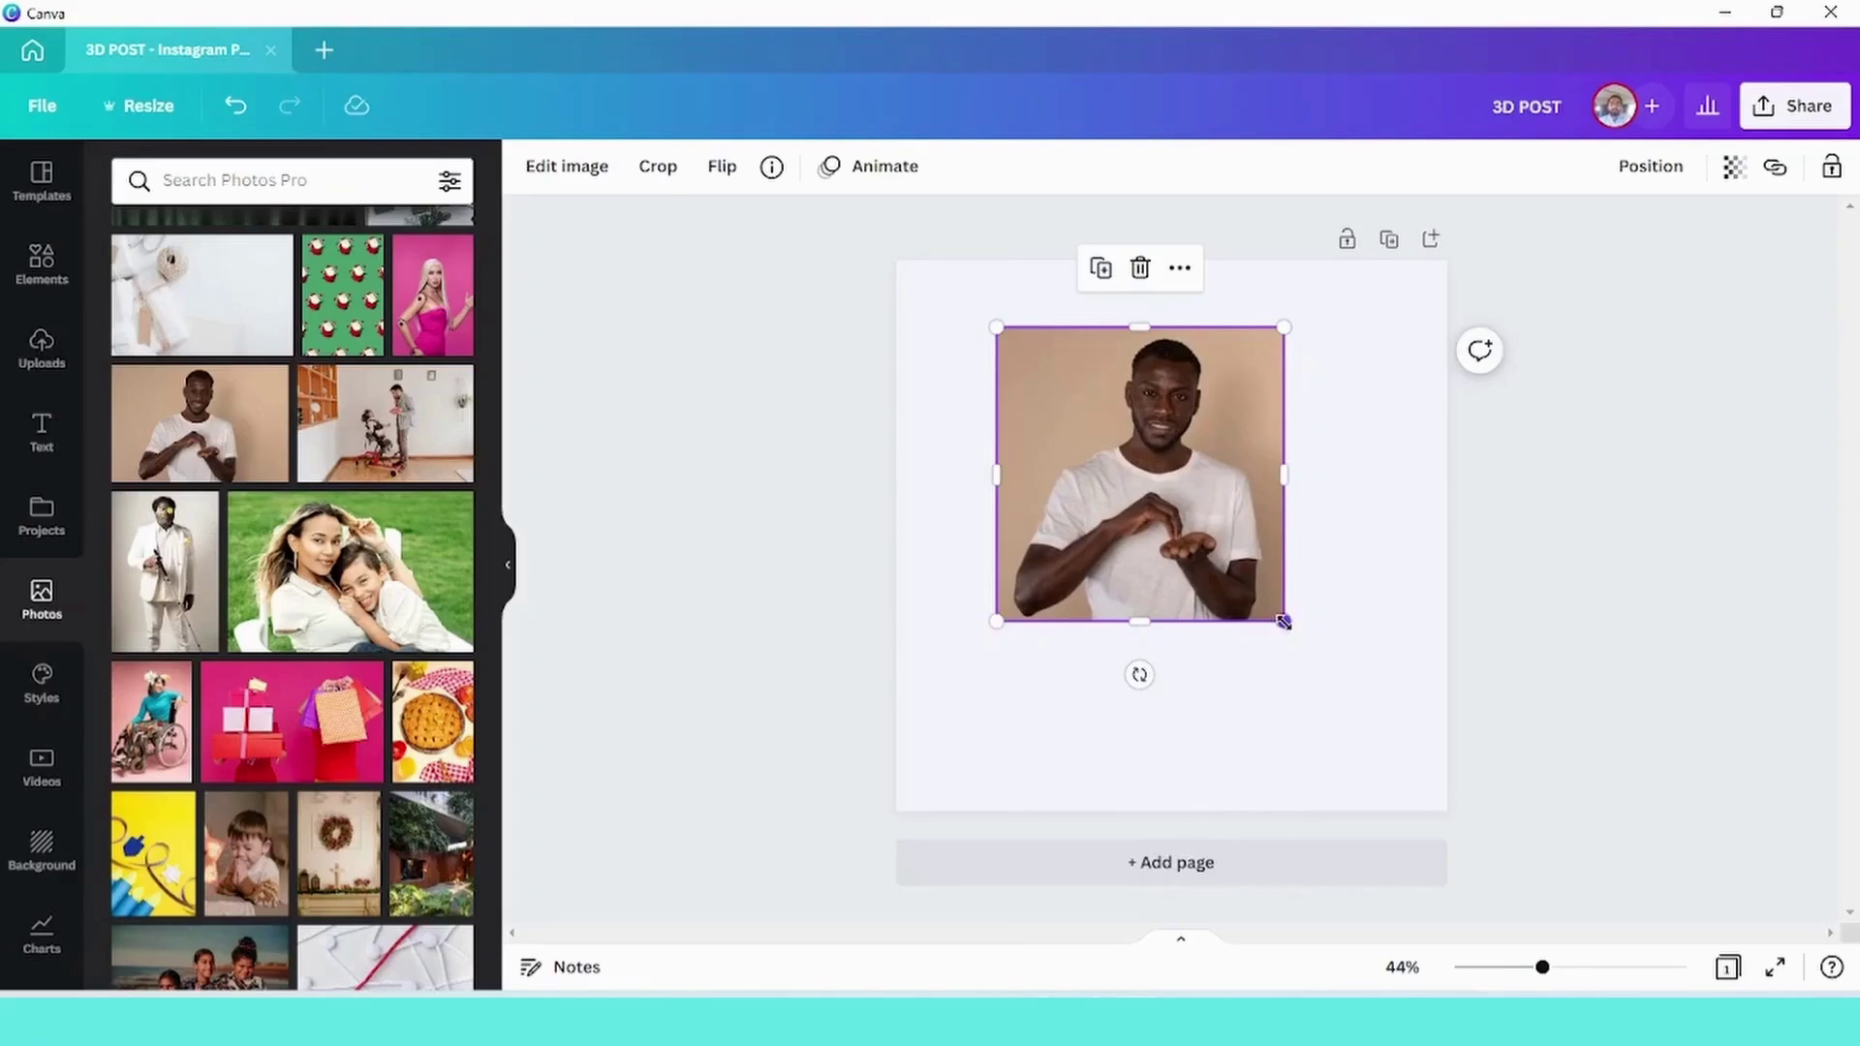
pyautogui.moveTo(1285, 622); pyautogui.dragTo(1394, 729)
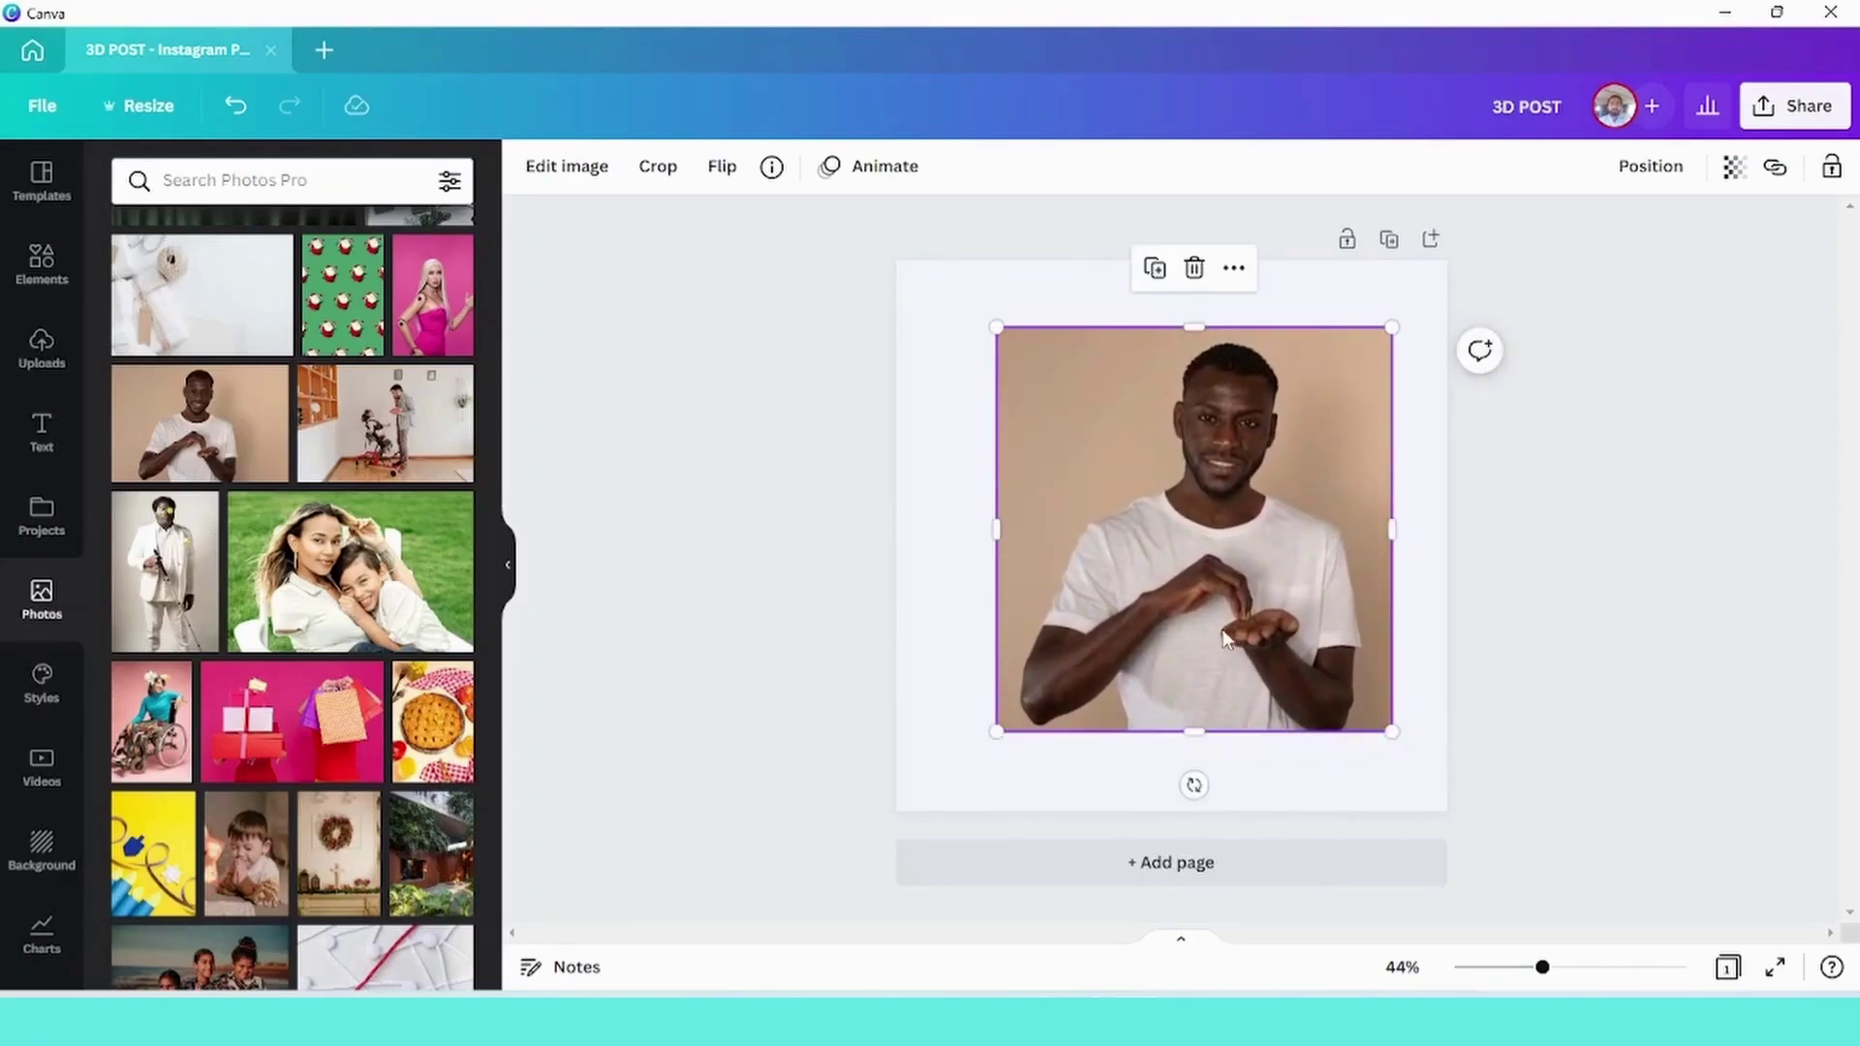
pyautogui.moveTo(996, 731); pyautogui.dragTo(972, 755)
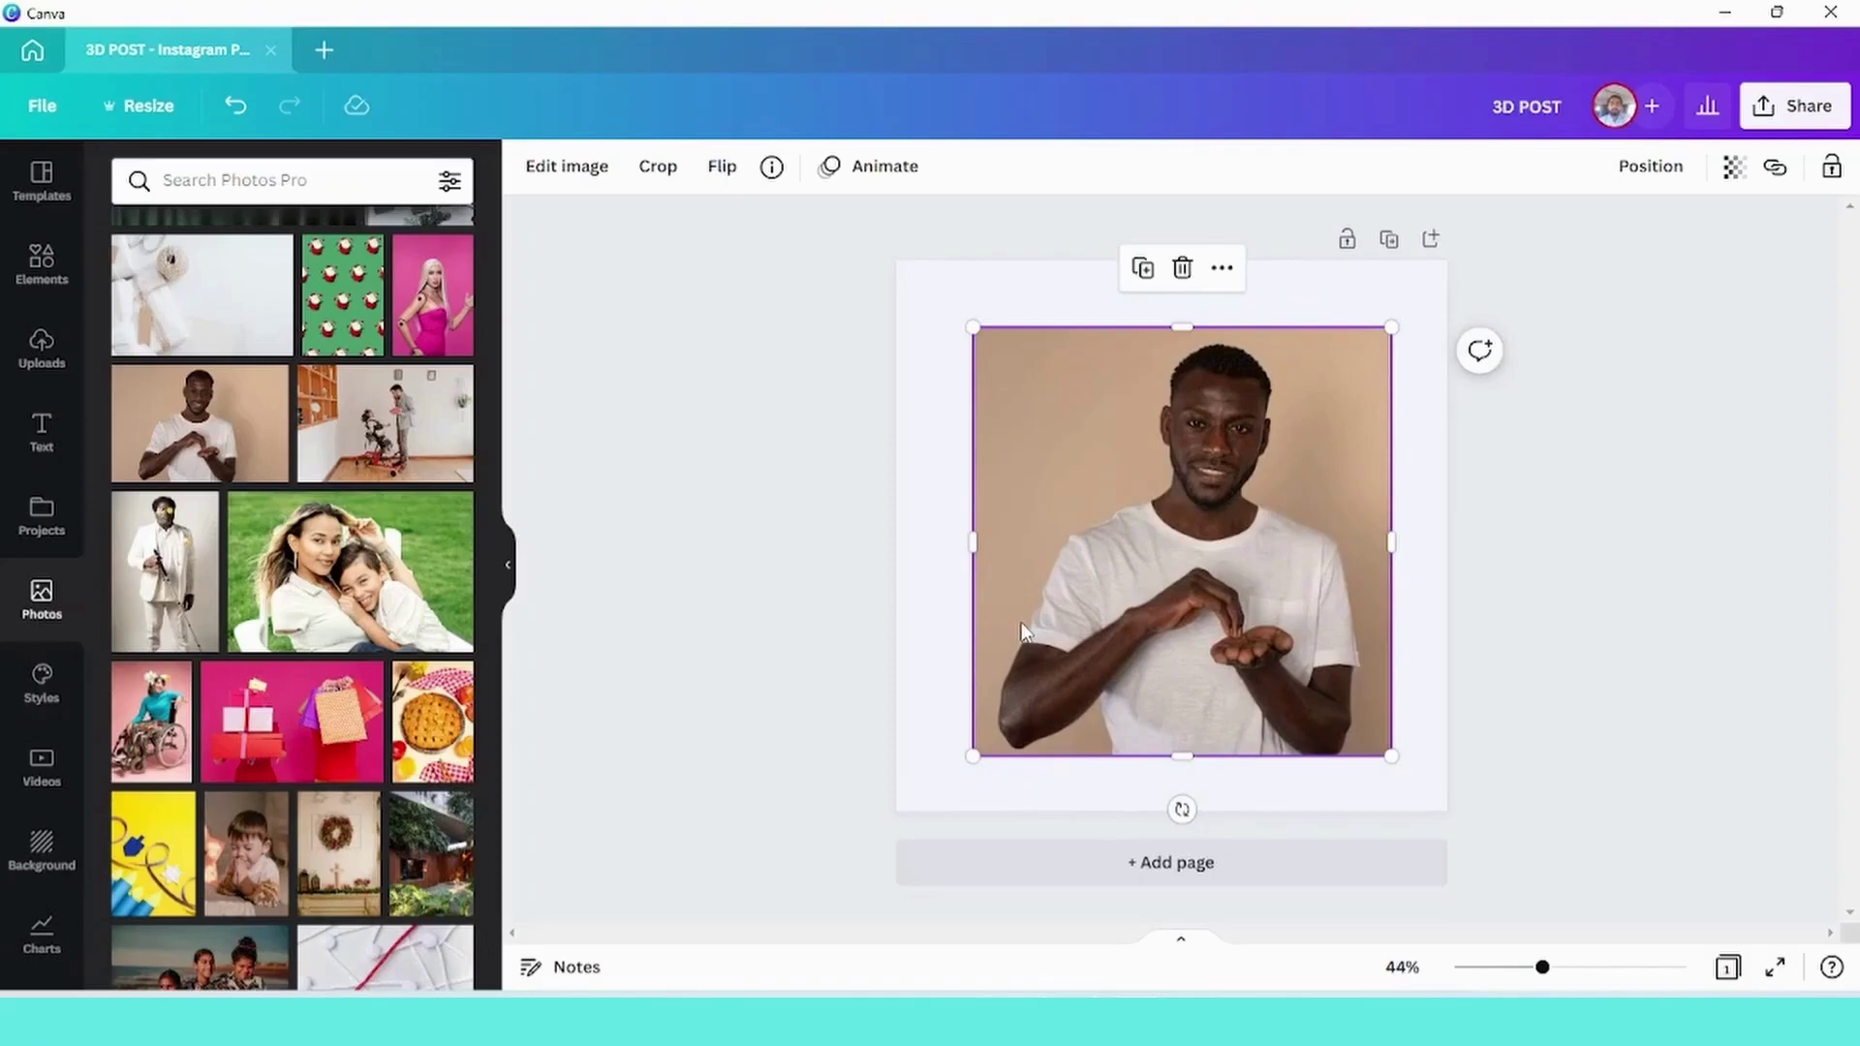
# Duplicate the man's photo and move the copy onto a new second page
pyautogui.click(1144, 272)
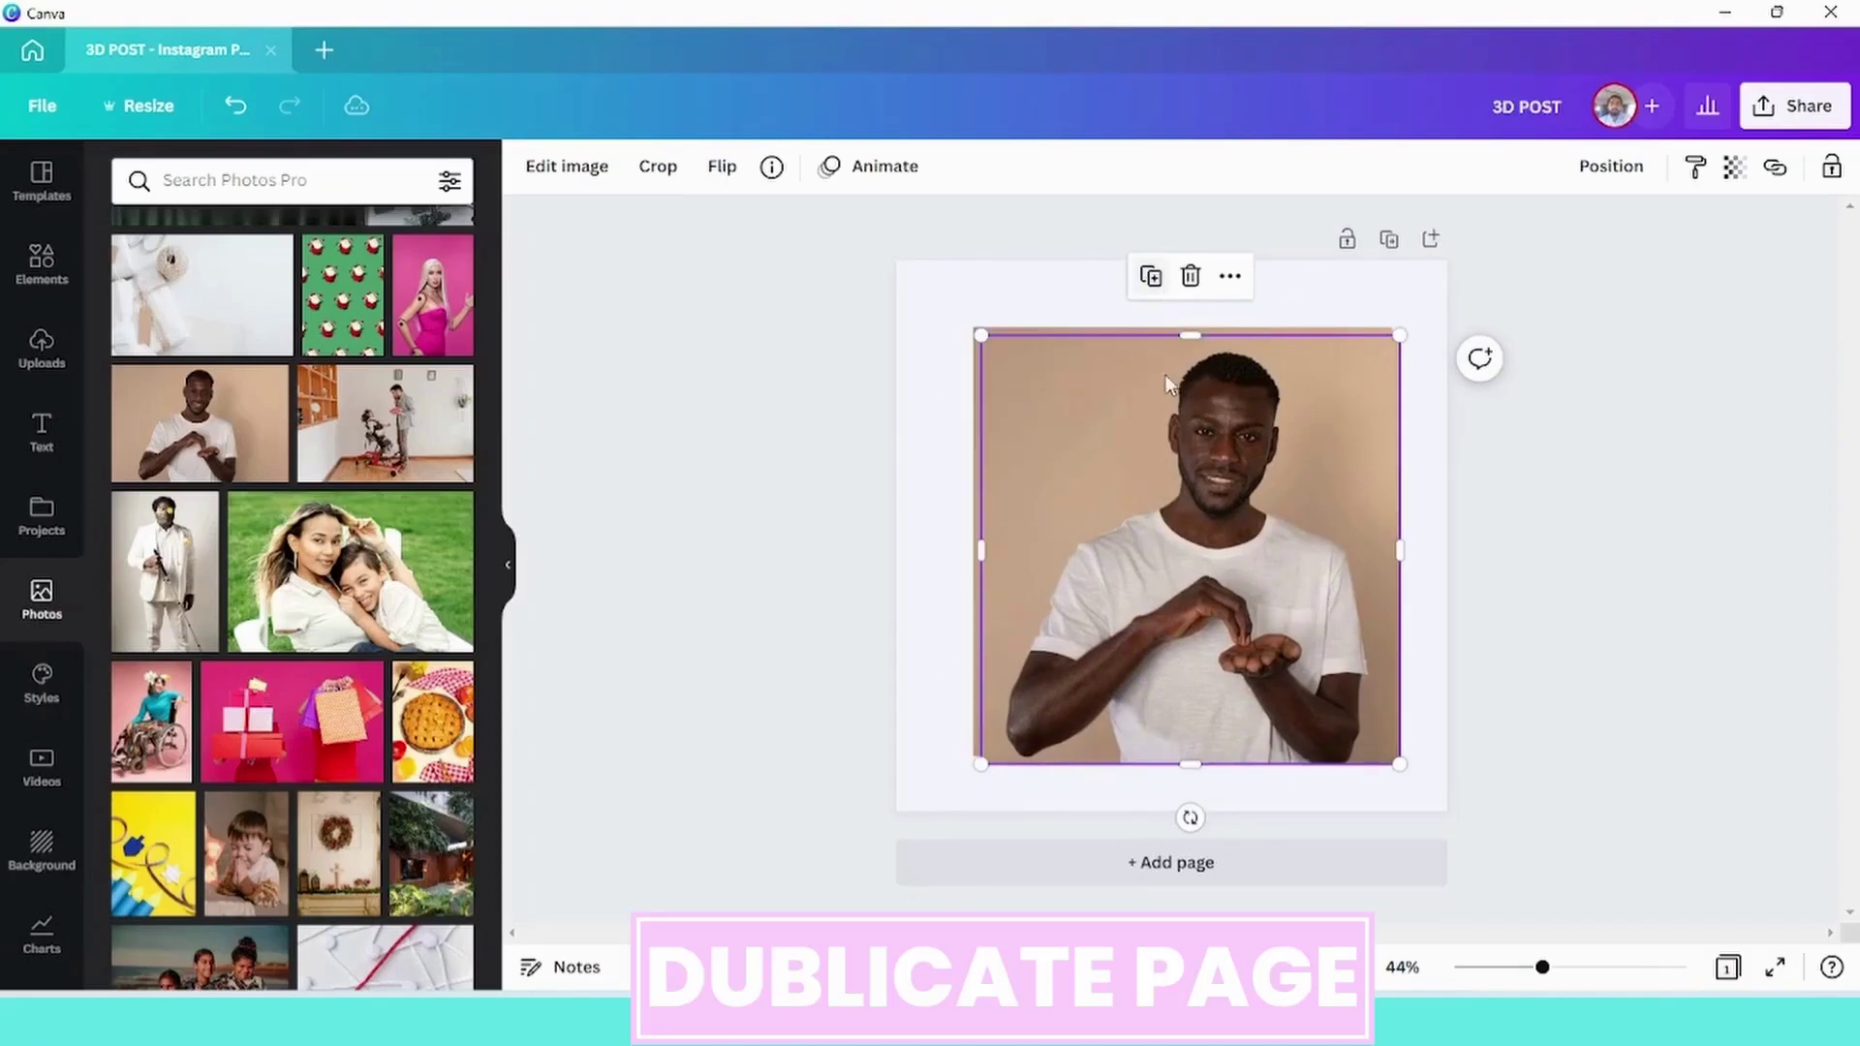
pyautogui.click(1190, 864)
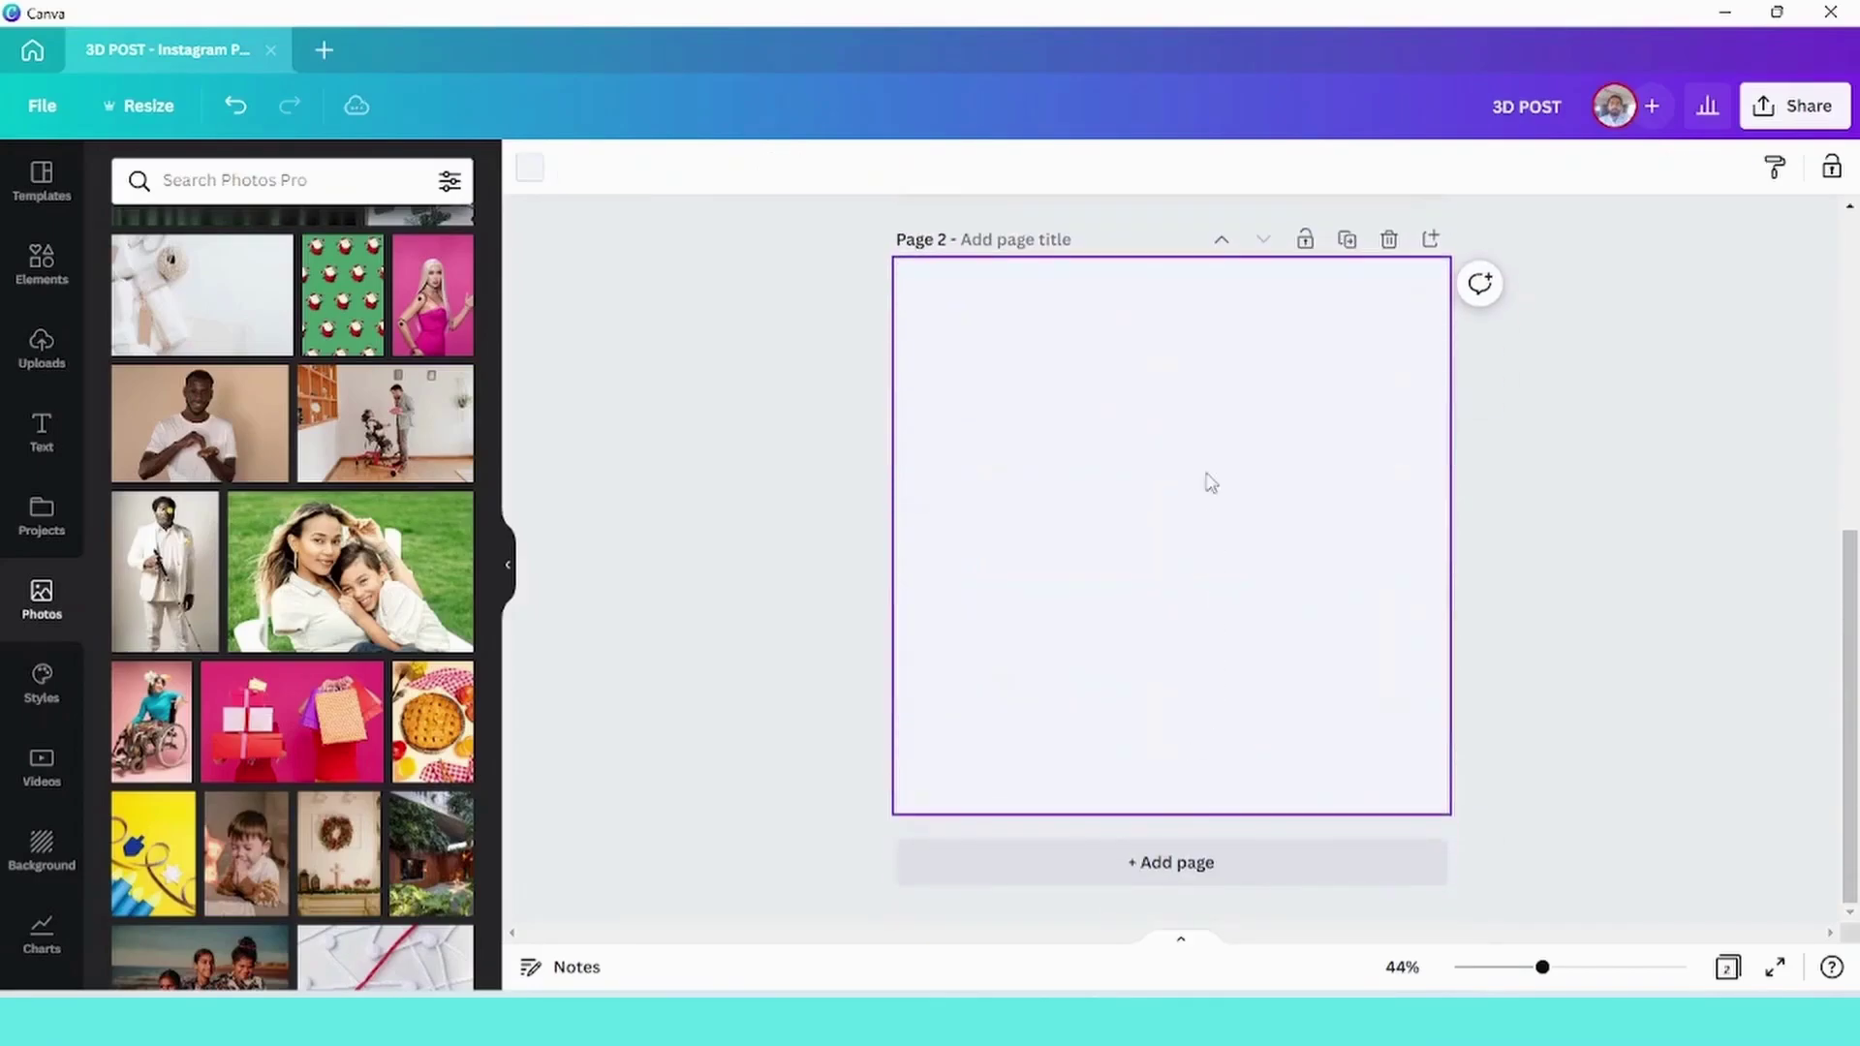
pyautogui.scroll(3, 1191, 333)
pyautogui.click(1192, 333)
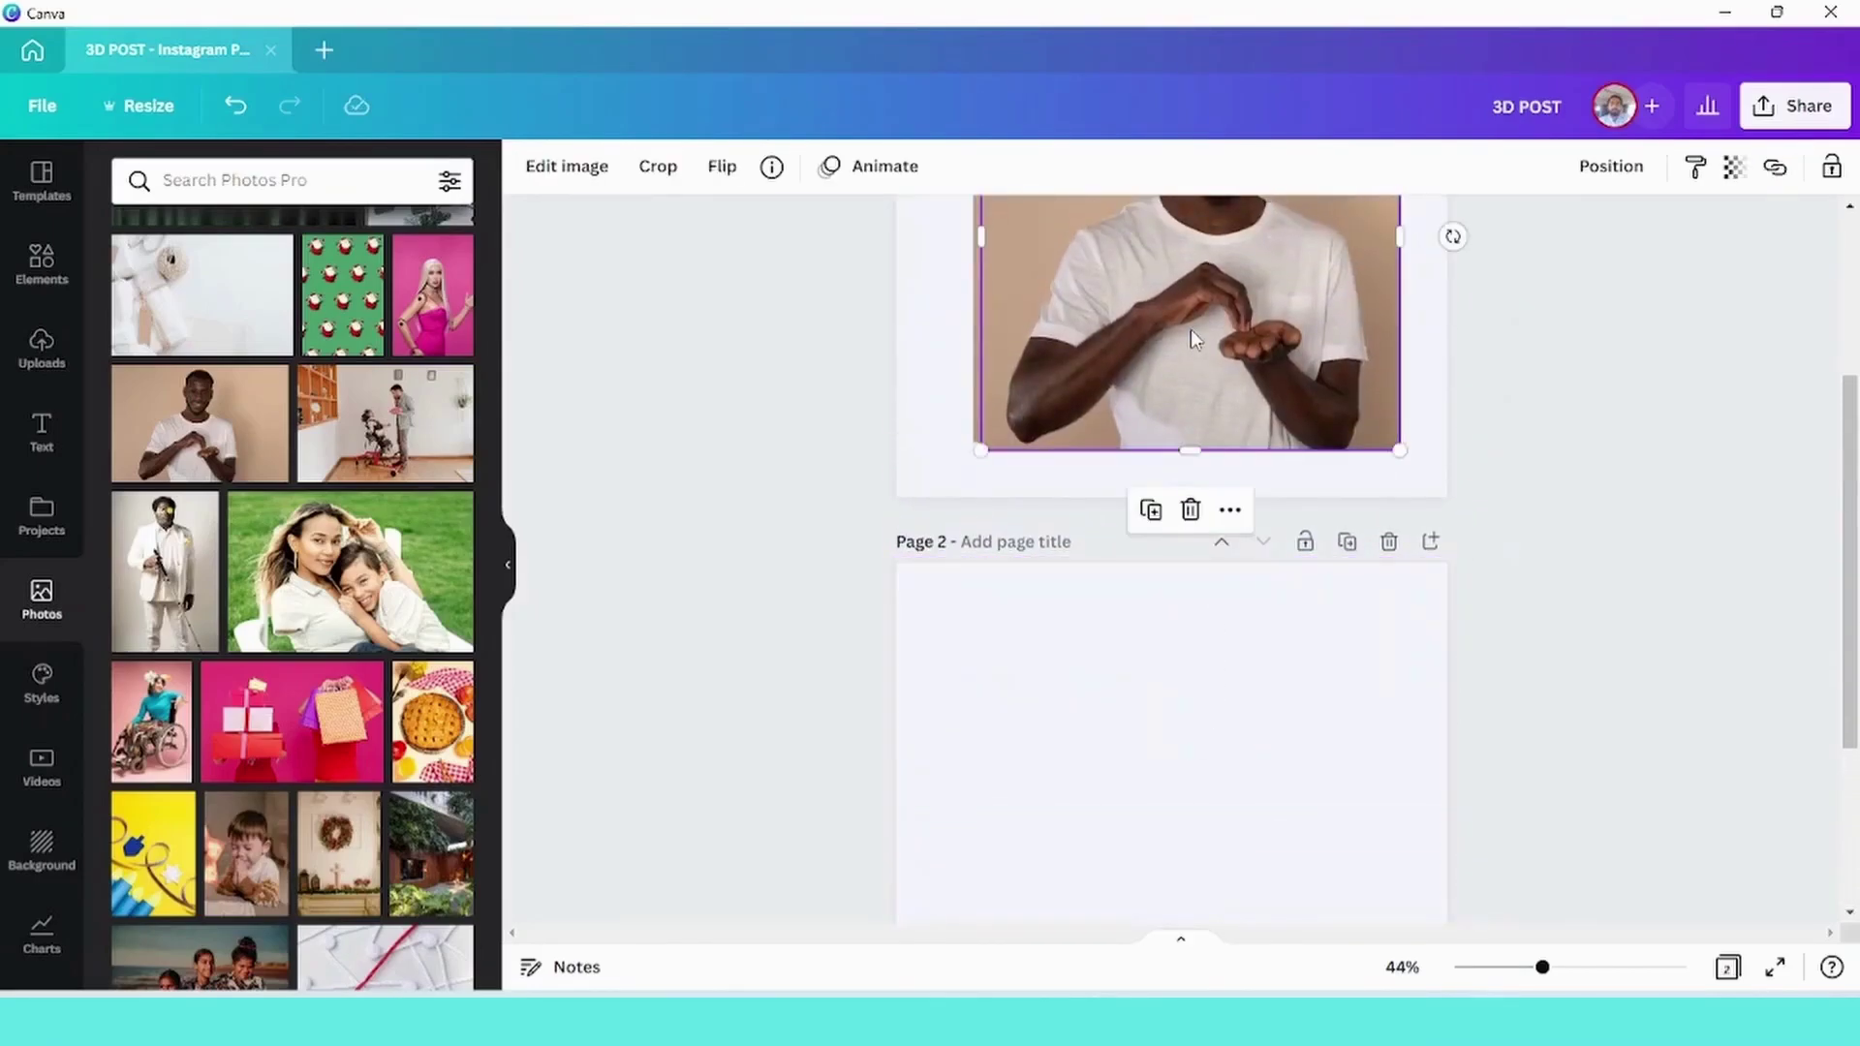
pyautogui.moveTo(1189, 329); pyautogui.dragTo(1166, 955)
pyautogui.scroll(-3, 807, 667)
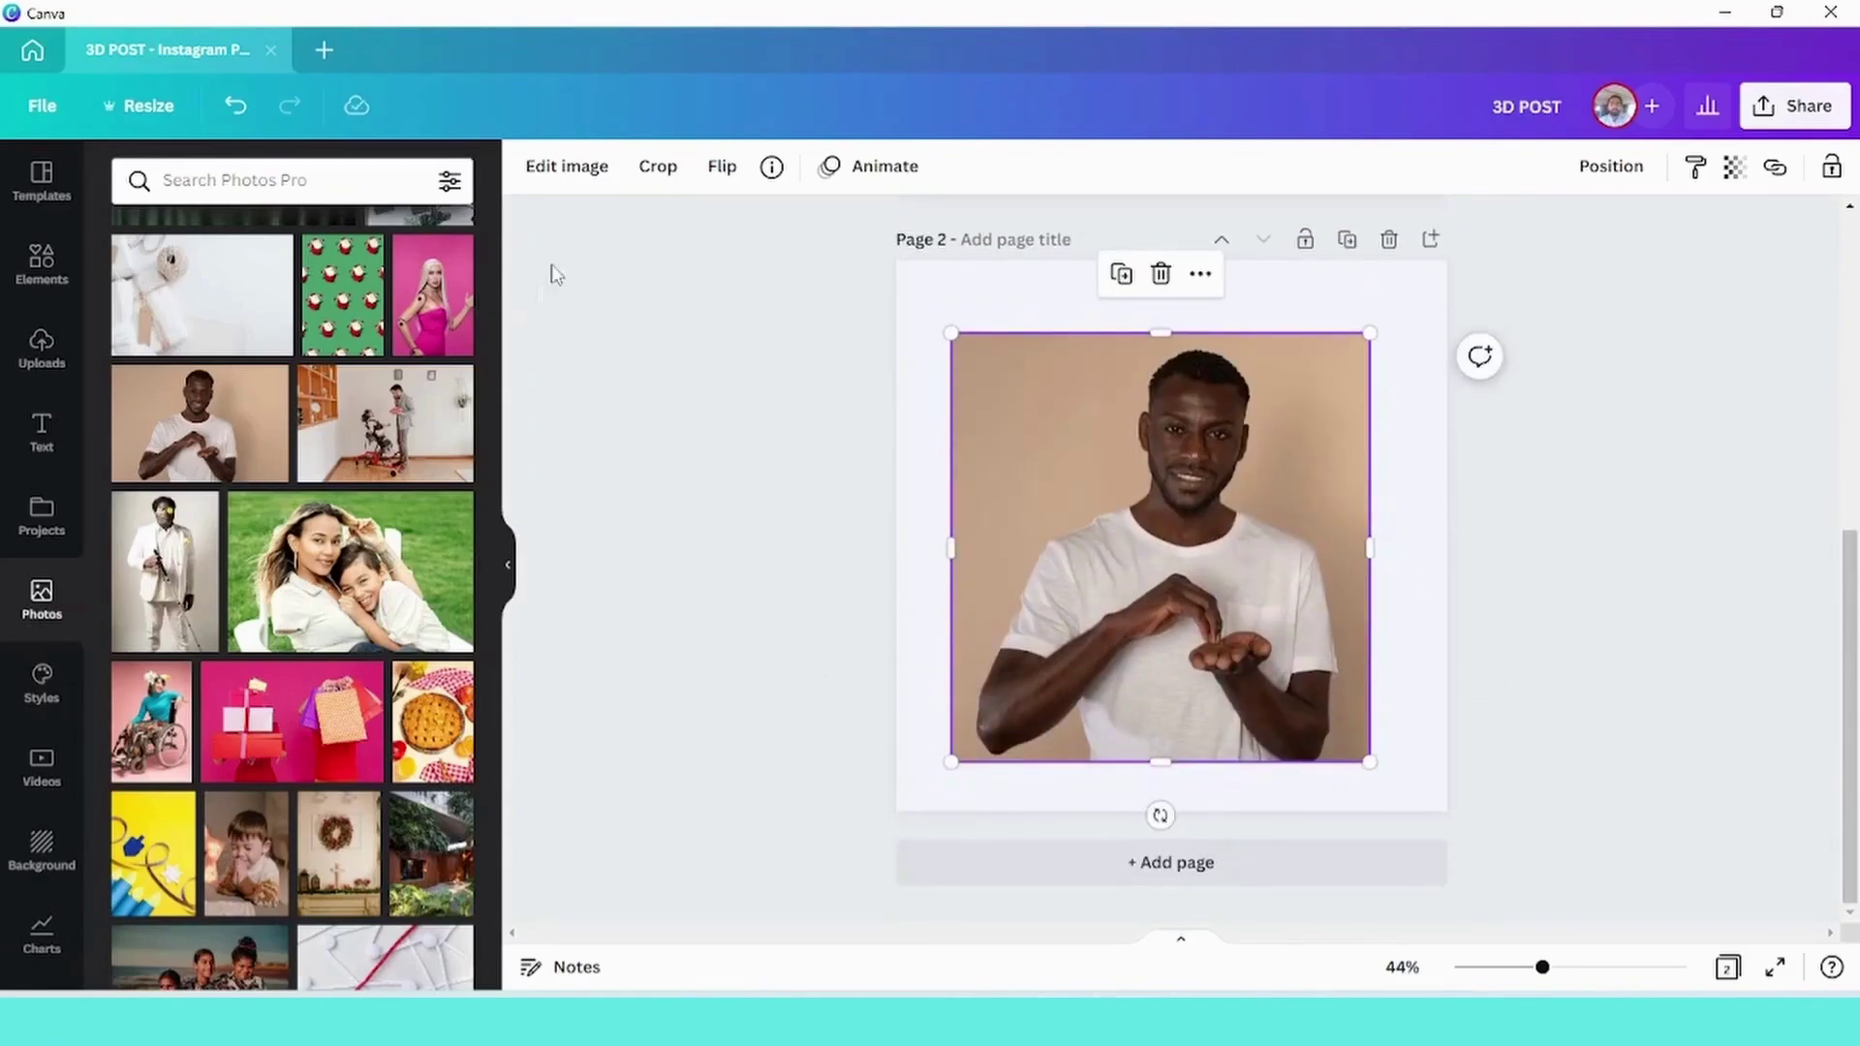
# Remove the background from the man's photo on page 2 with Background Remover and apply the result
pyautogui.click(581, 170)
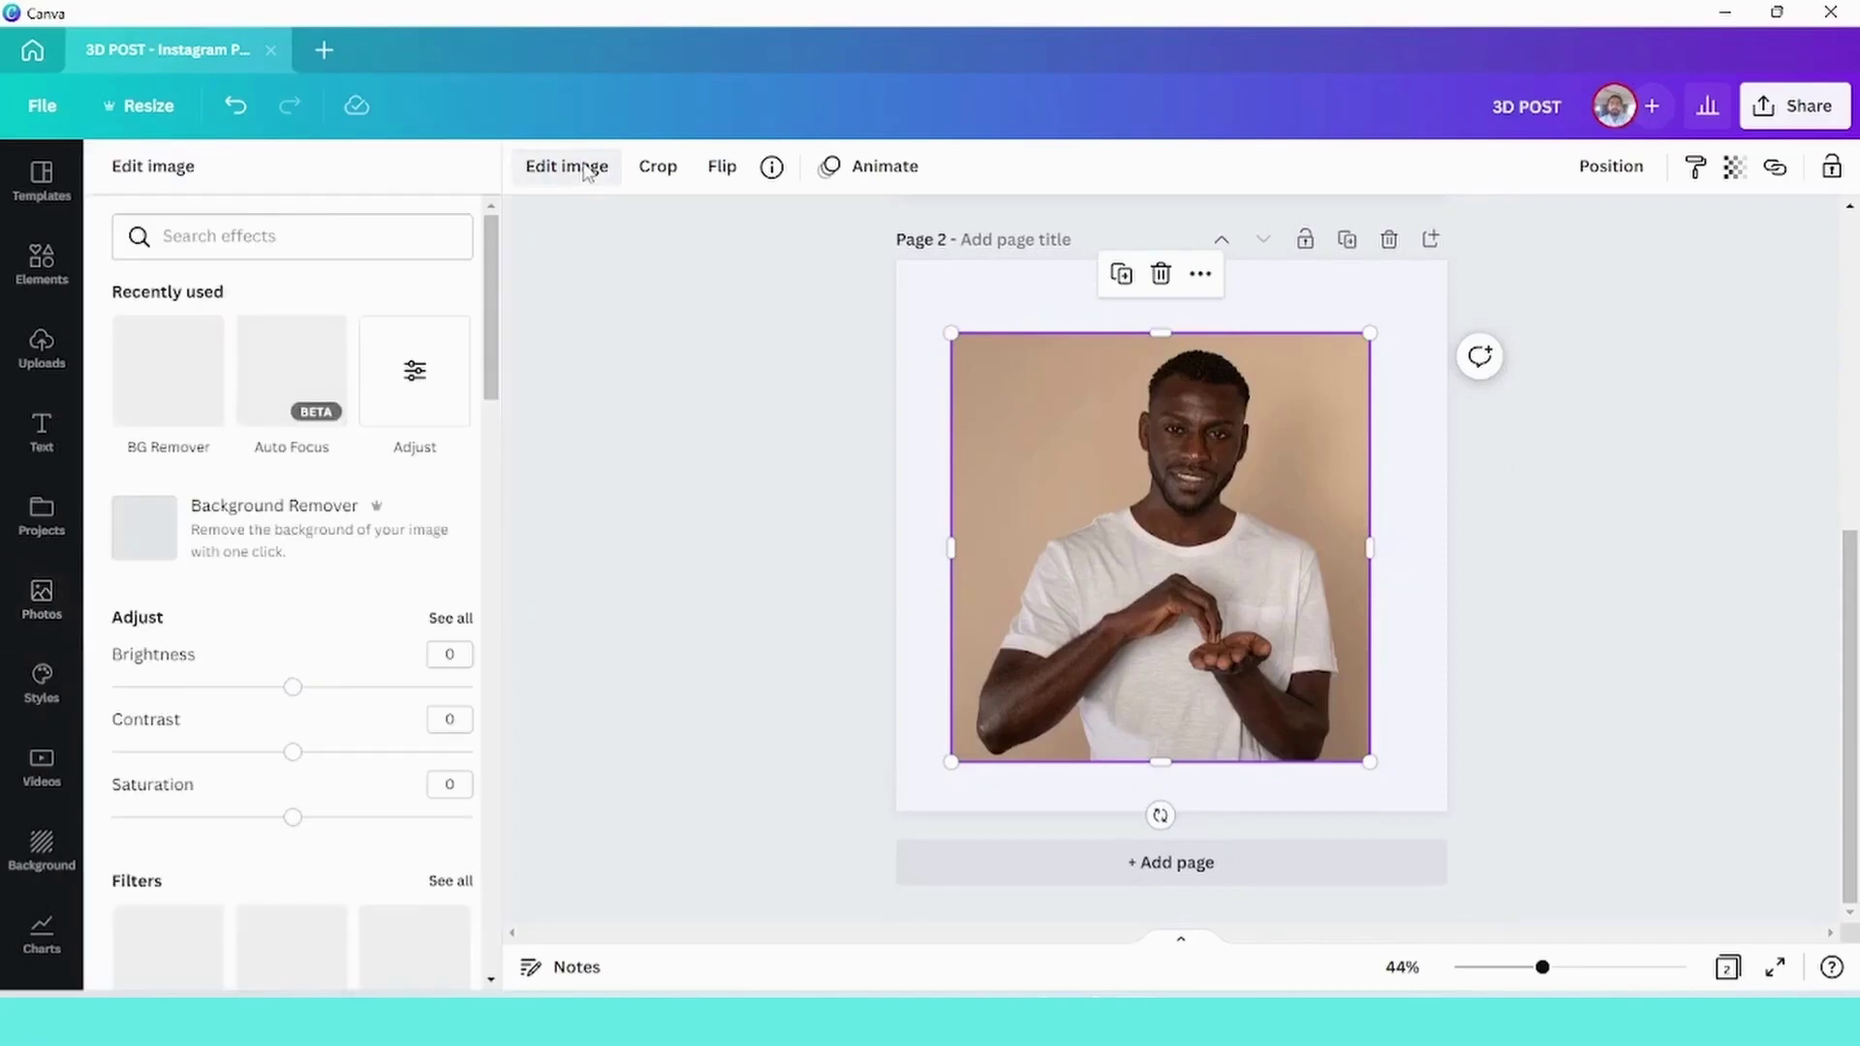
pyautogui.click(294, 528)
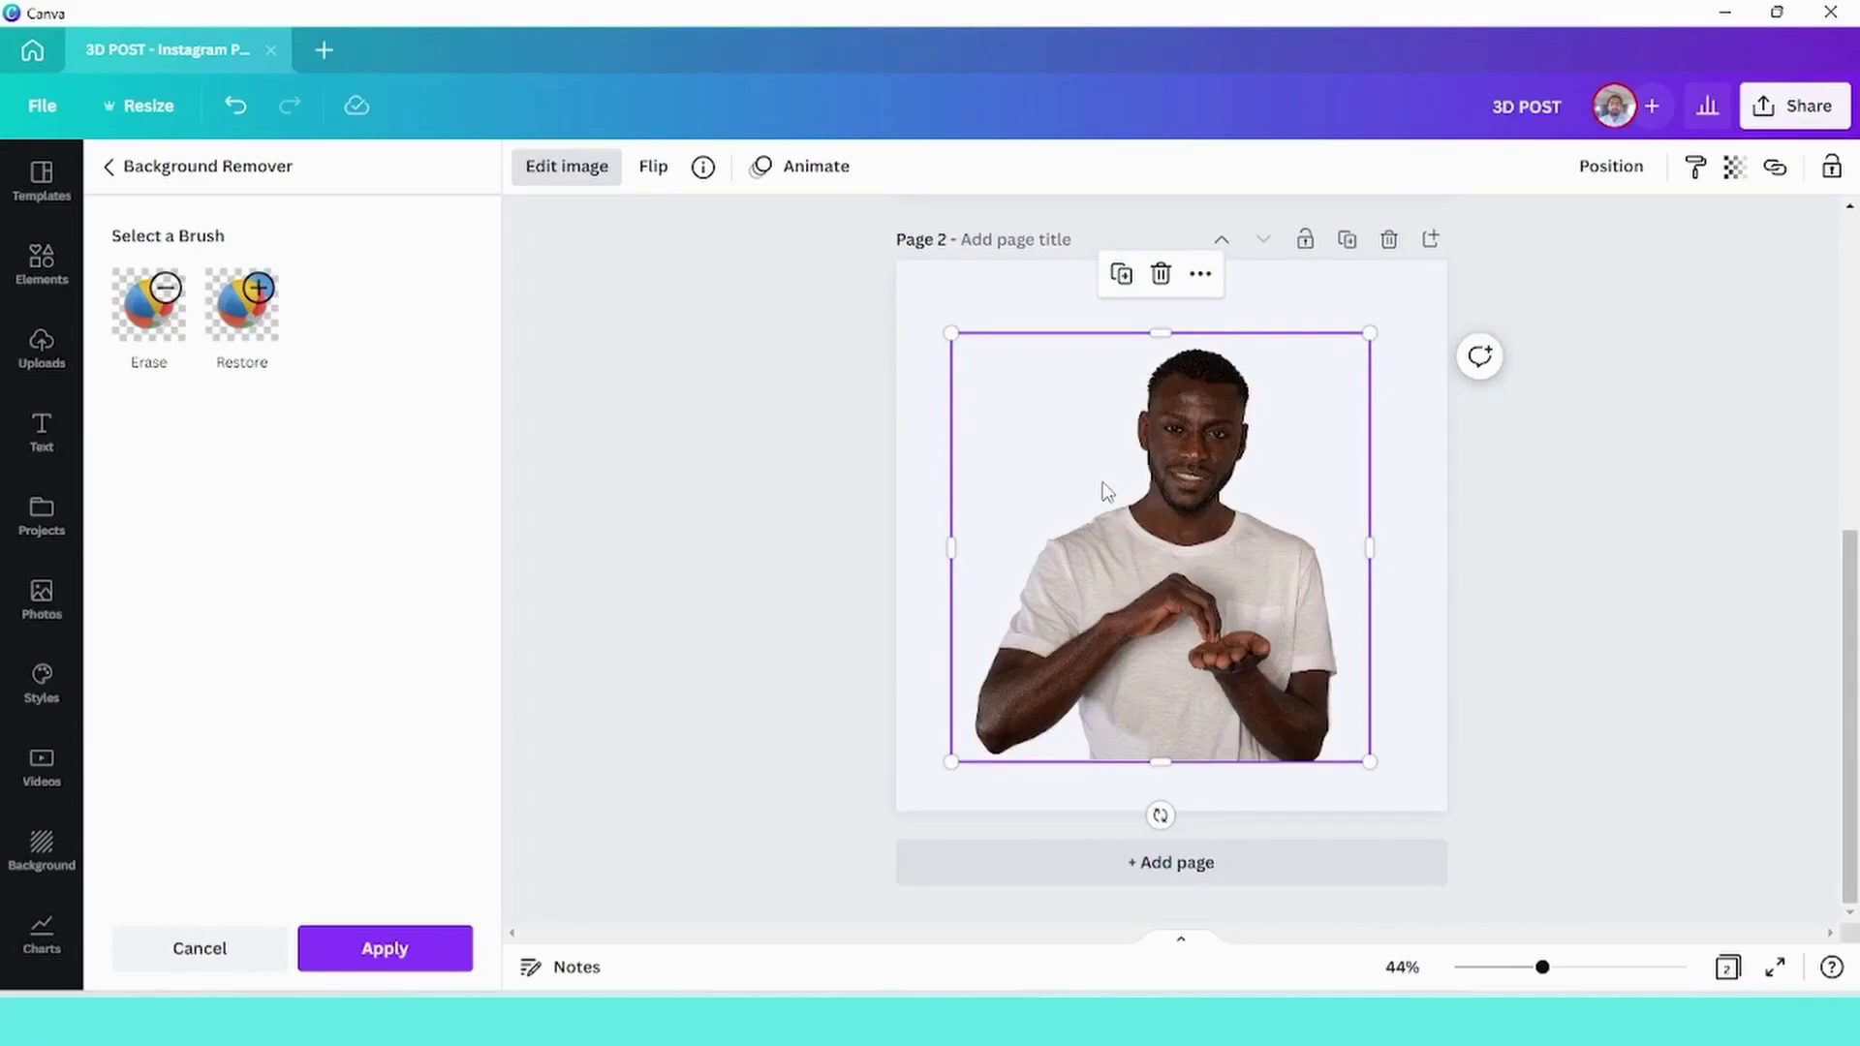
pyautogui.click(386, 957)
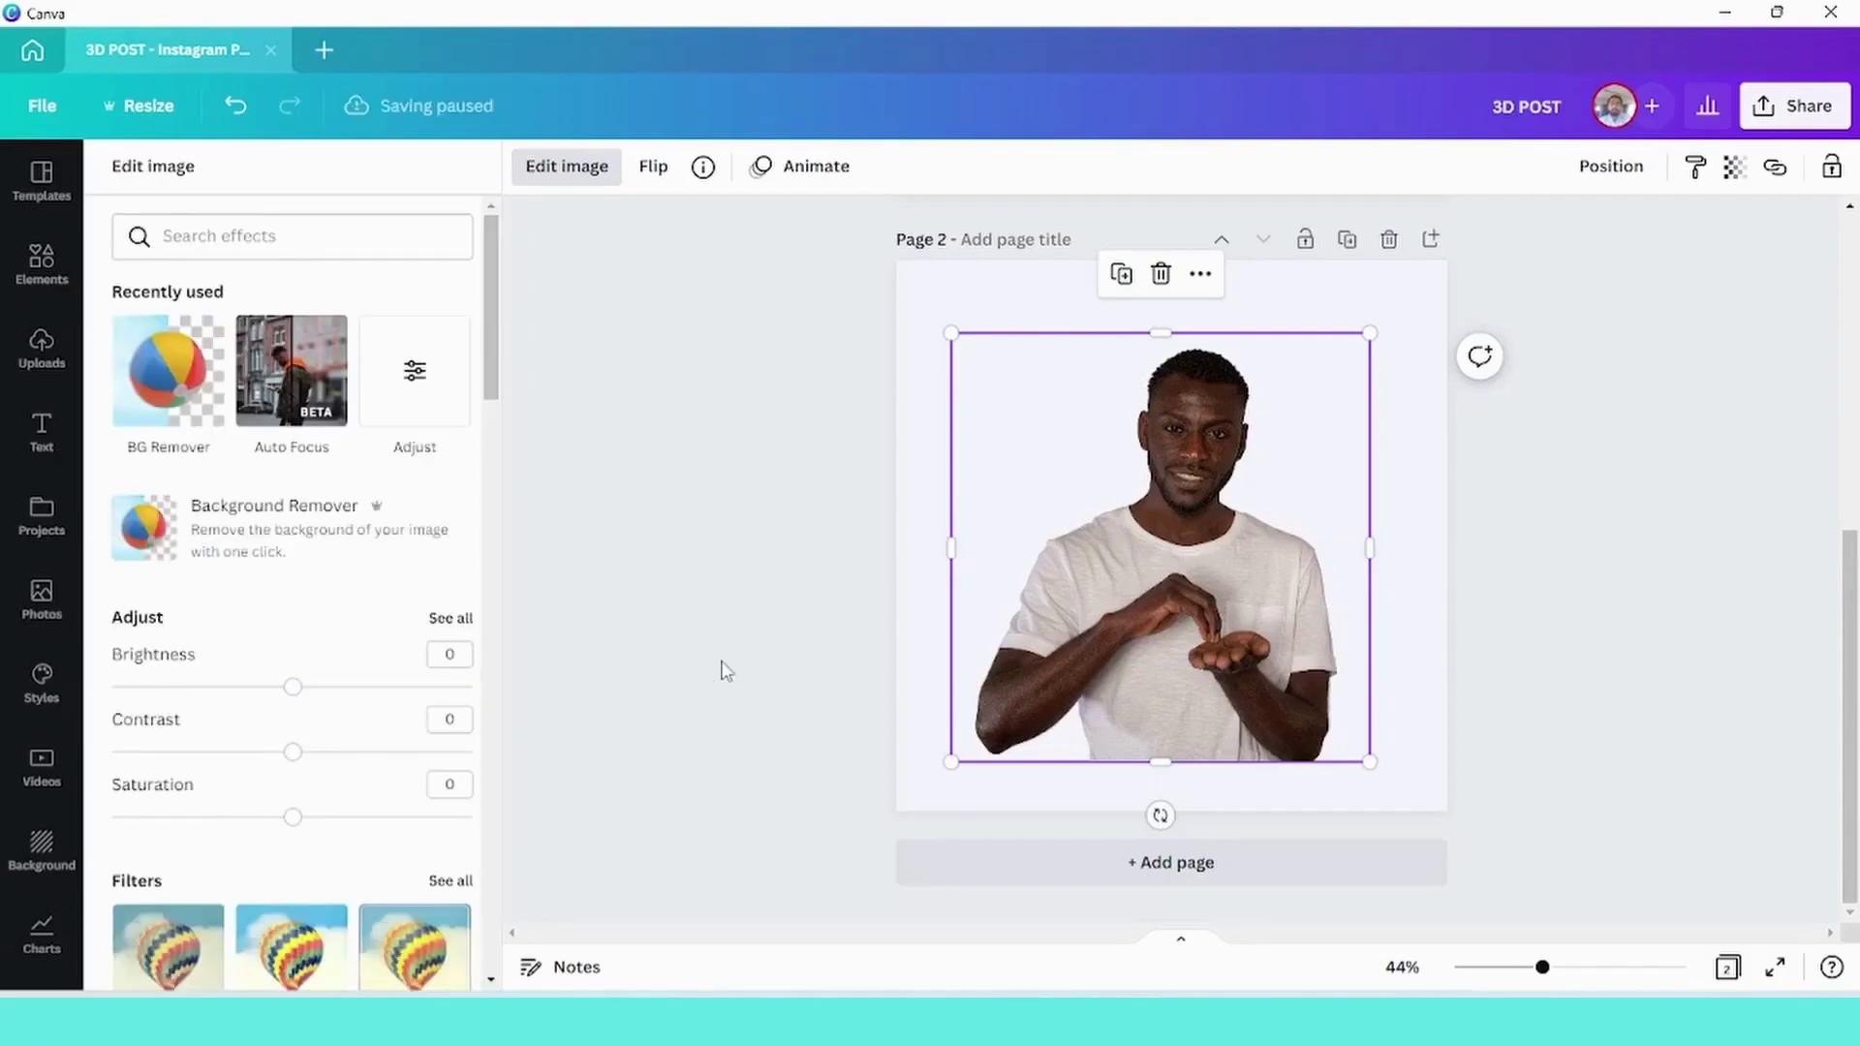
pyautogui.click(791, 482)
# Add a plain square shape to page 1 over the man's photo
pyautogui.scroll(5, 791, 481)
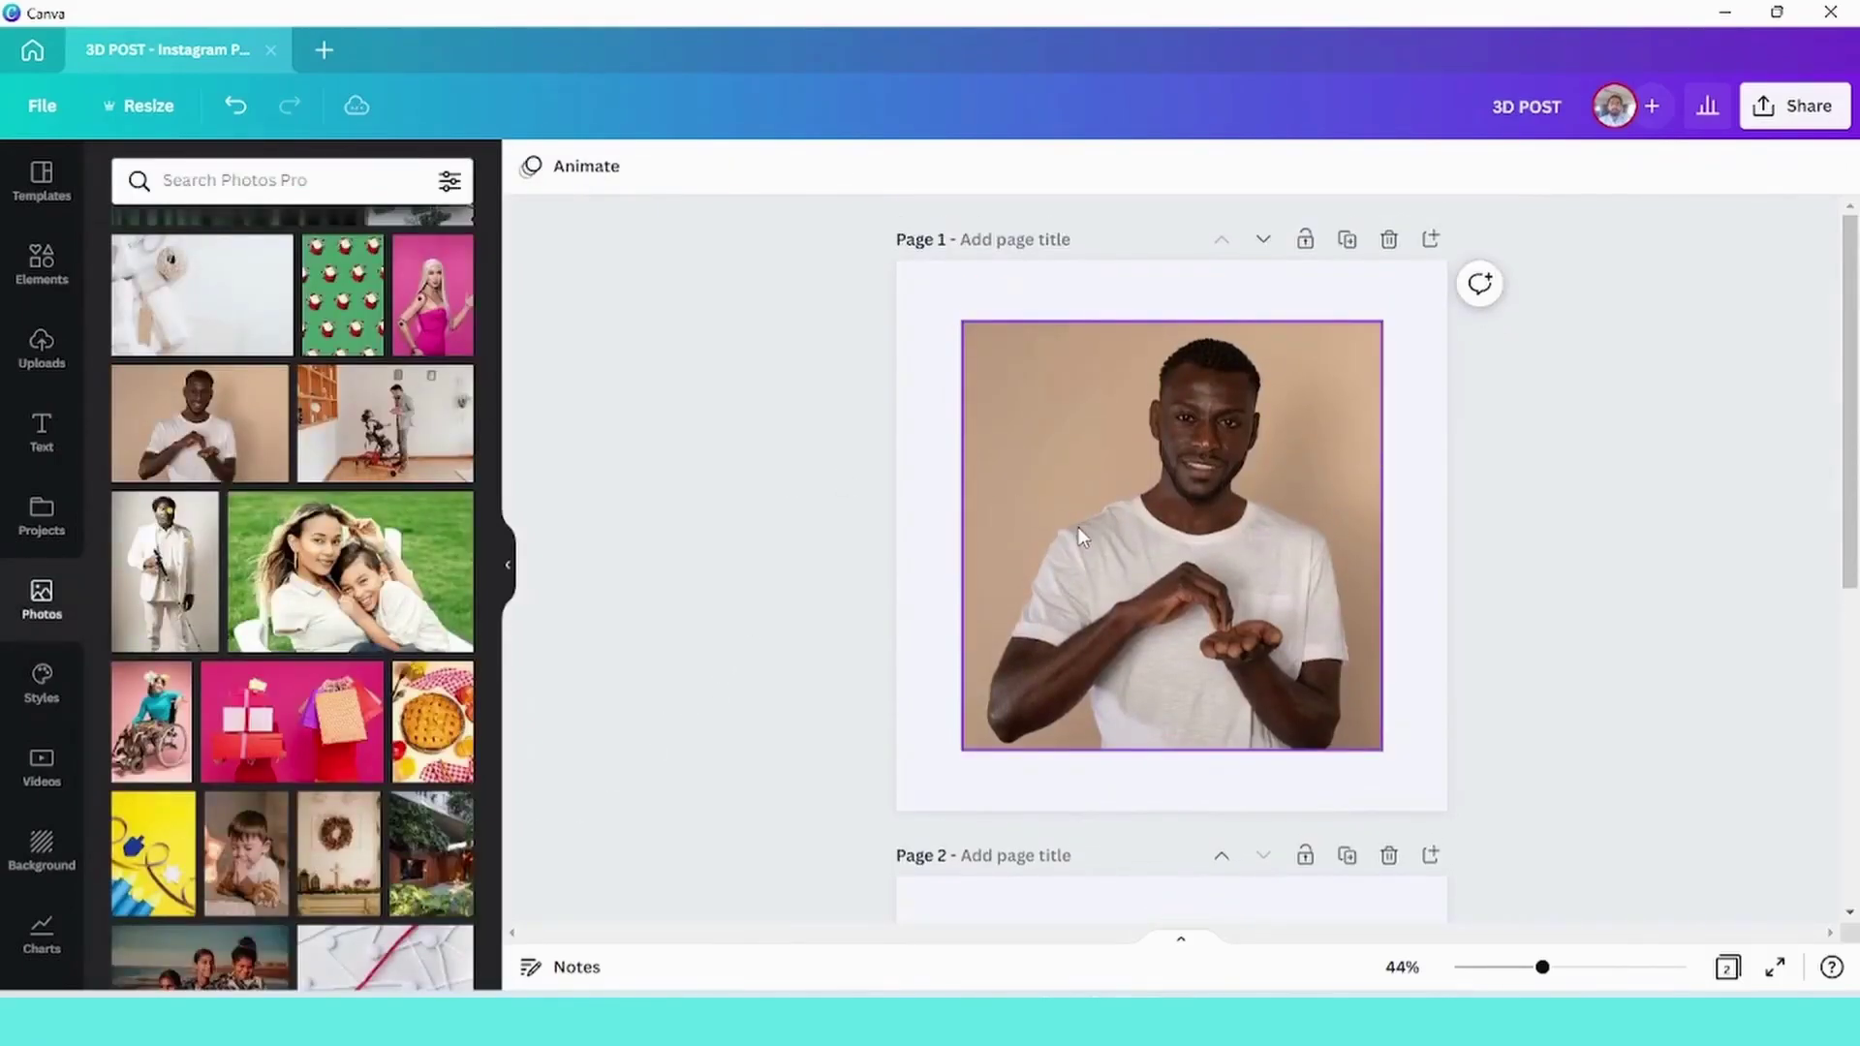
pyautogui.click(1078, 527)
pyautogui.click(926, 498)
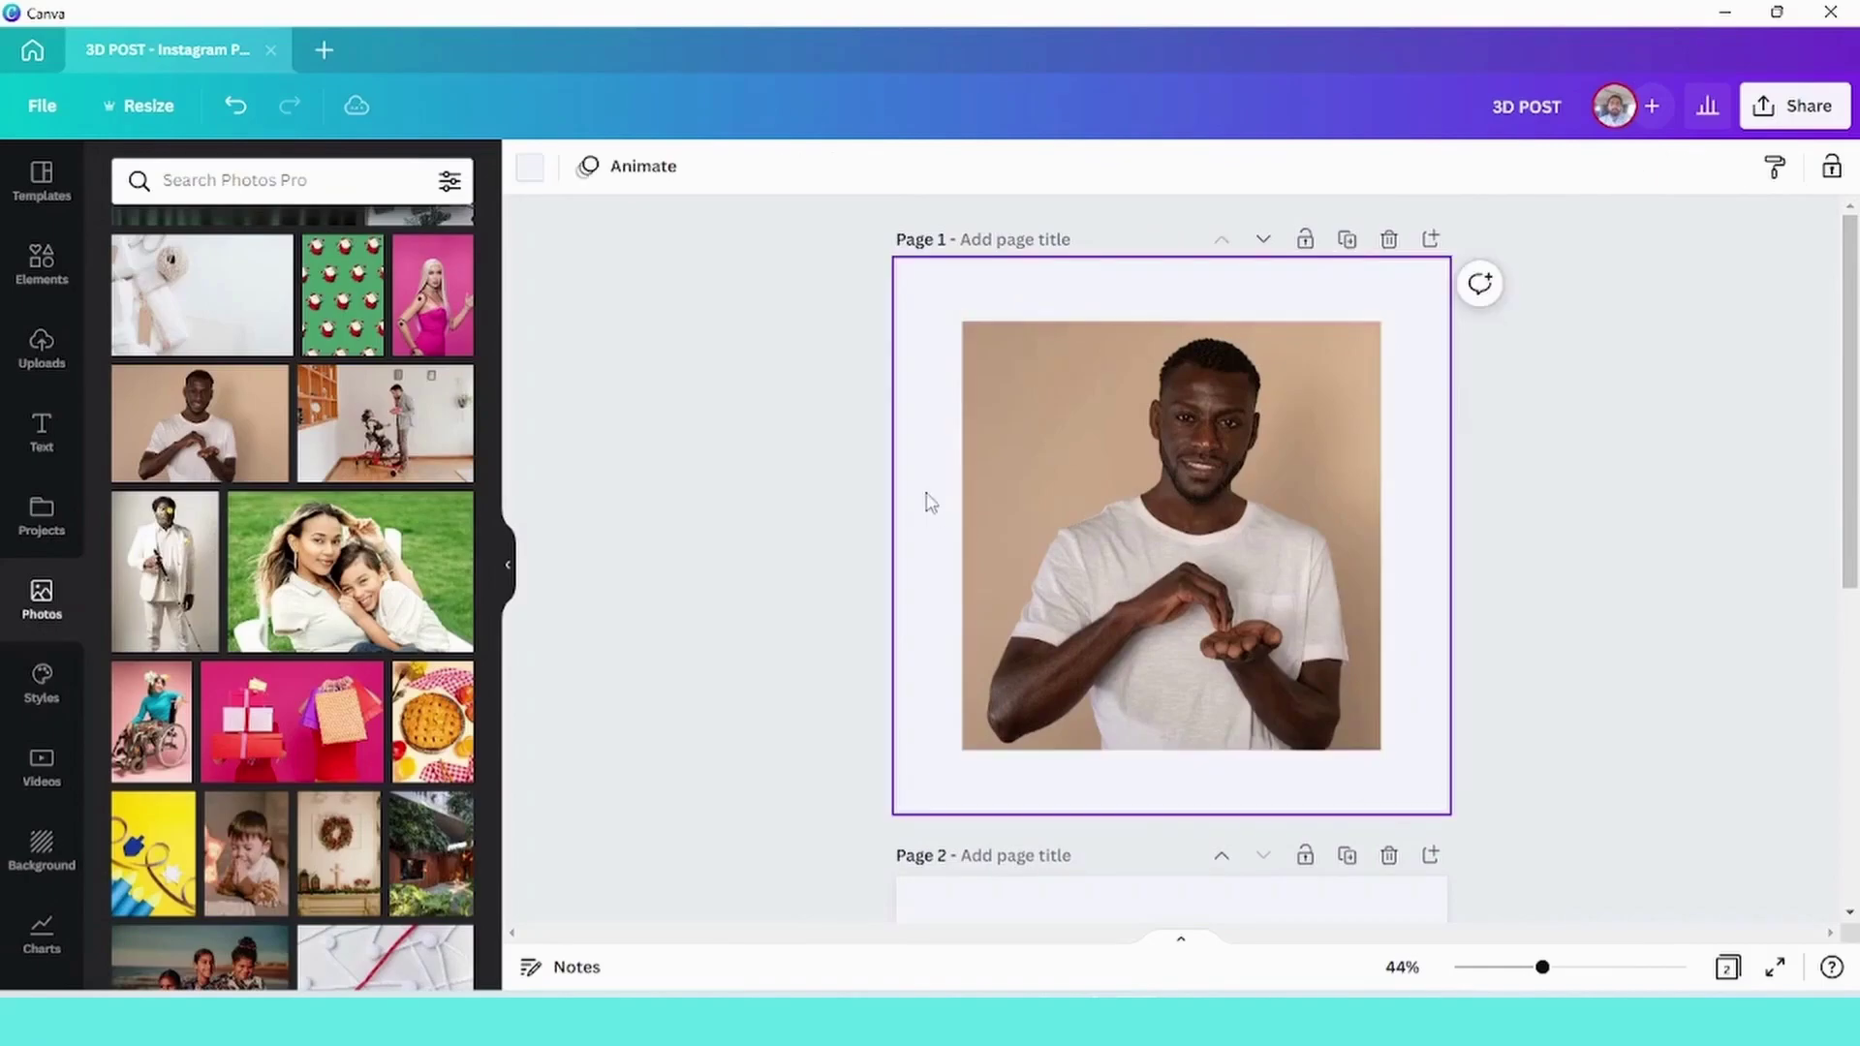
pyautogui.click(35, 262)
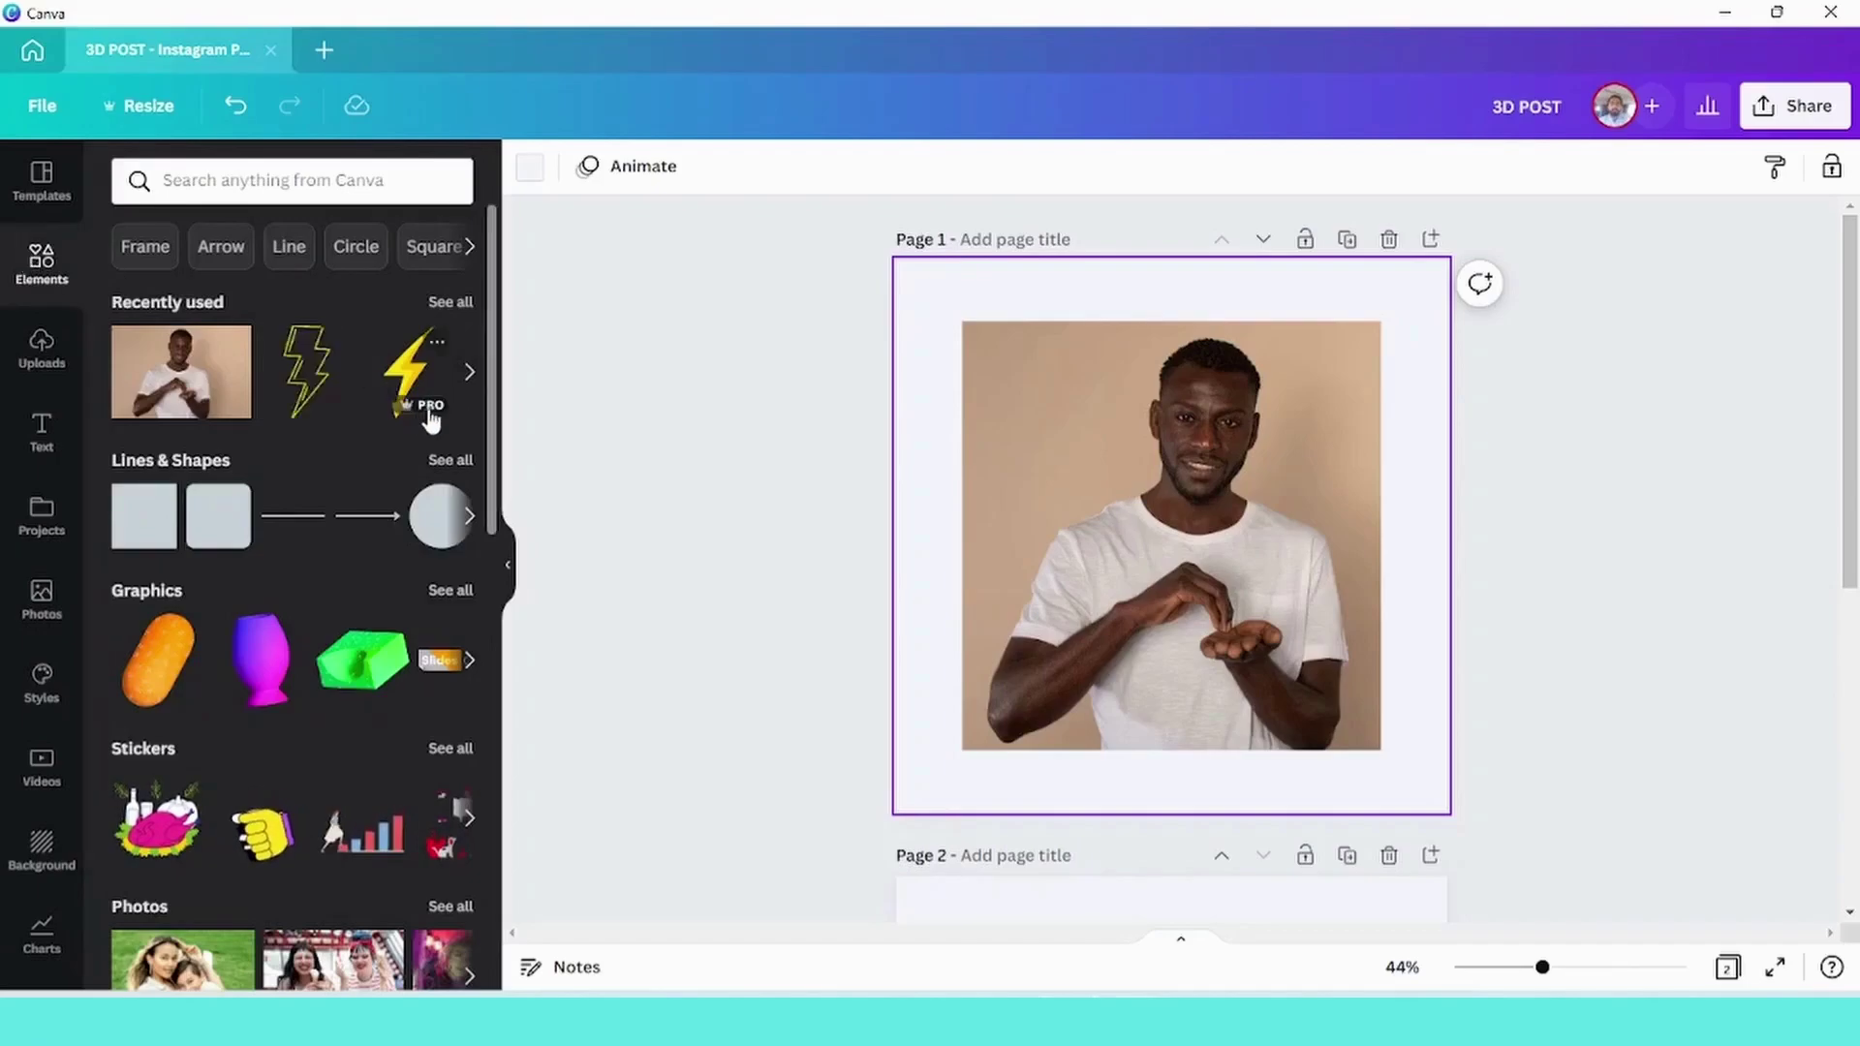
pyautogui.click(451, 462)
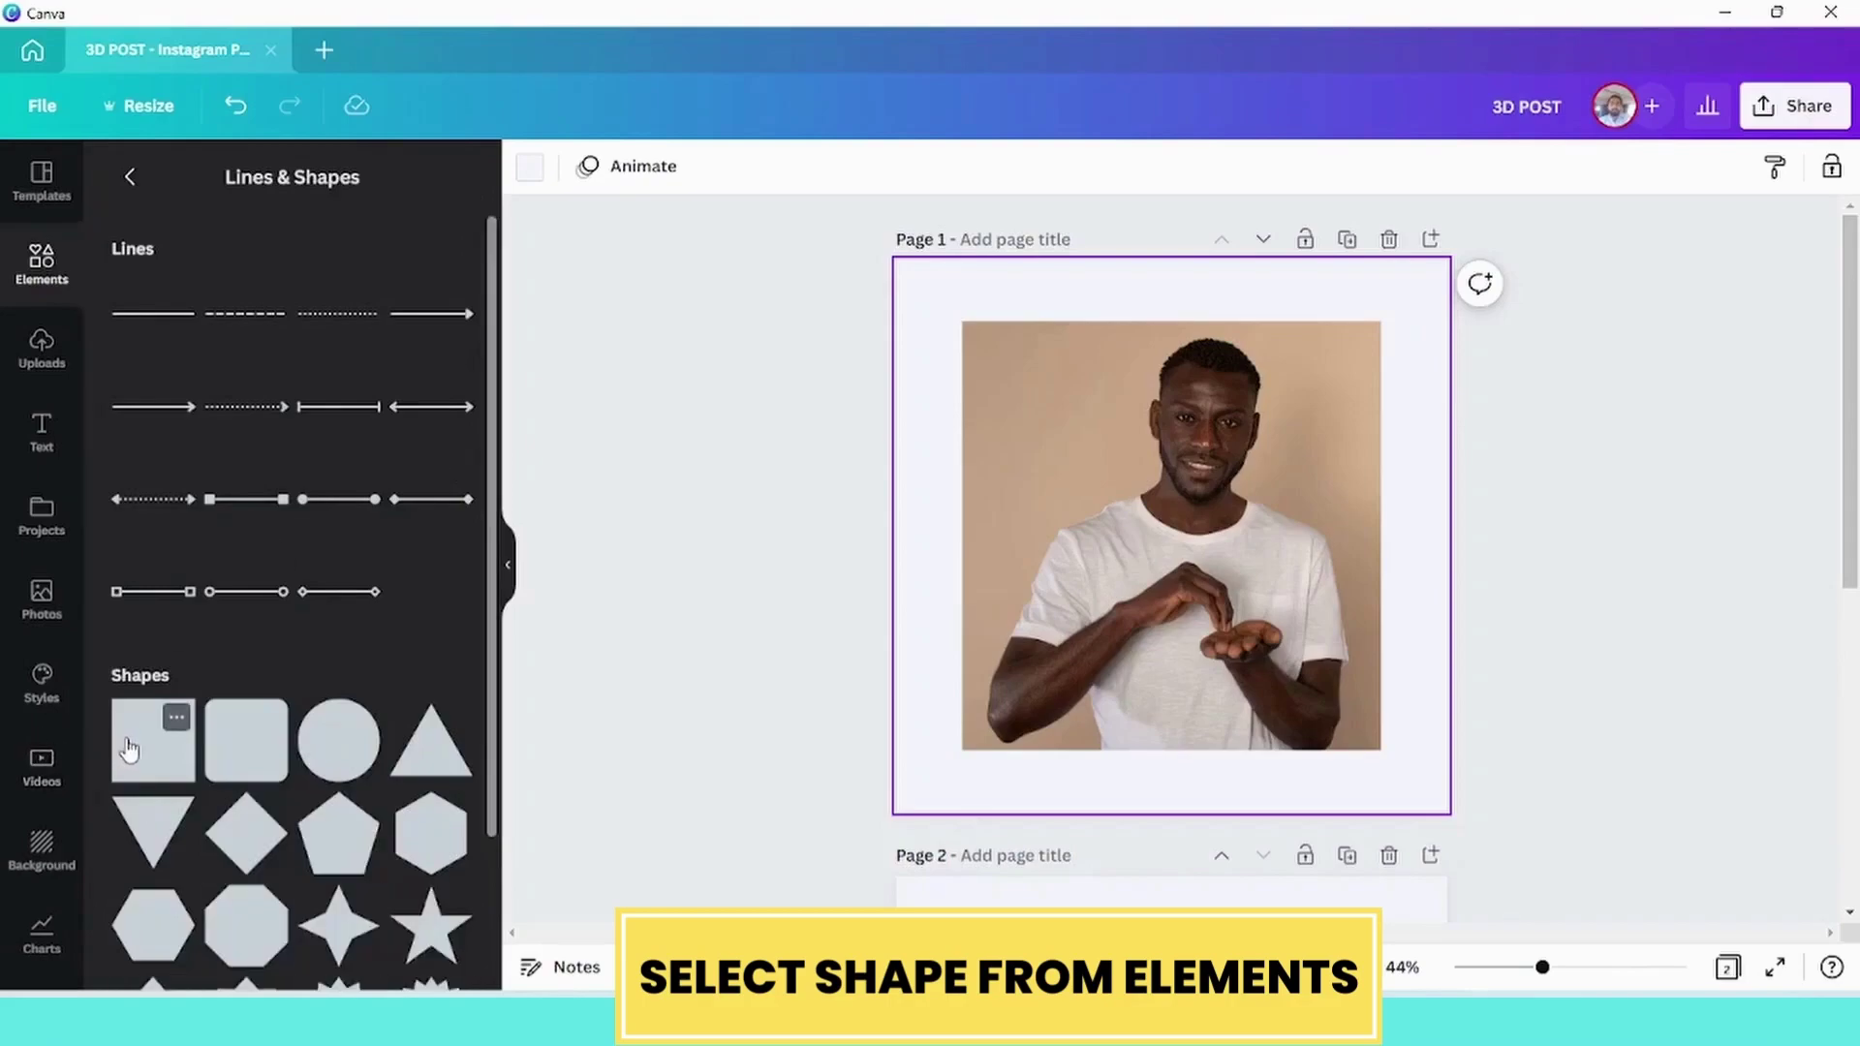
pyautogui.click(129, 749)
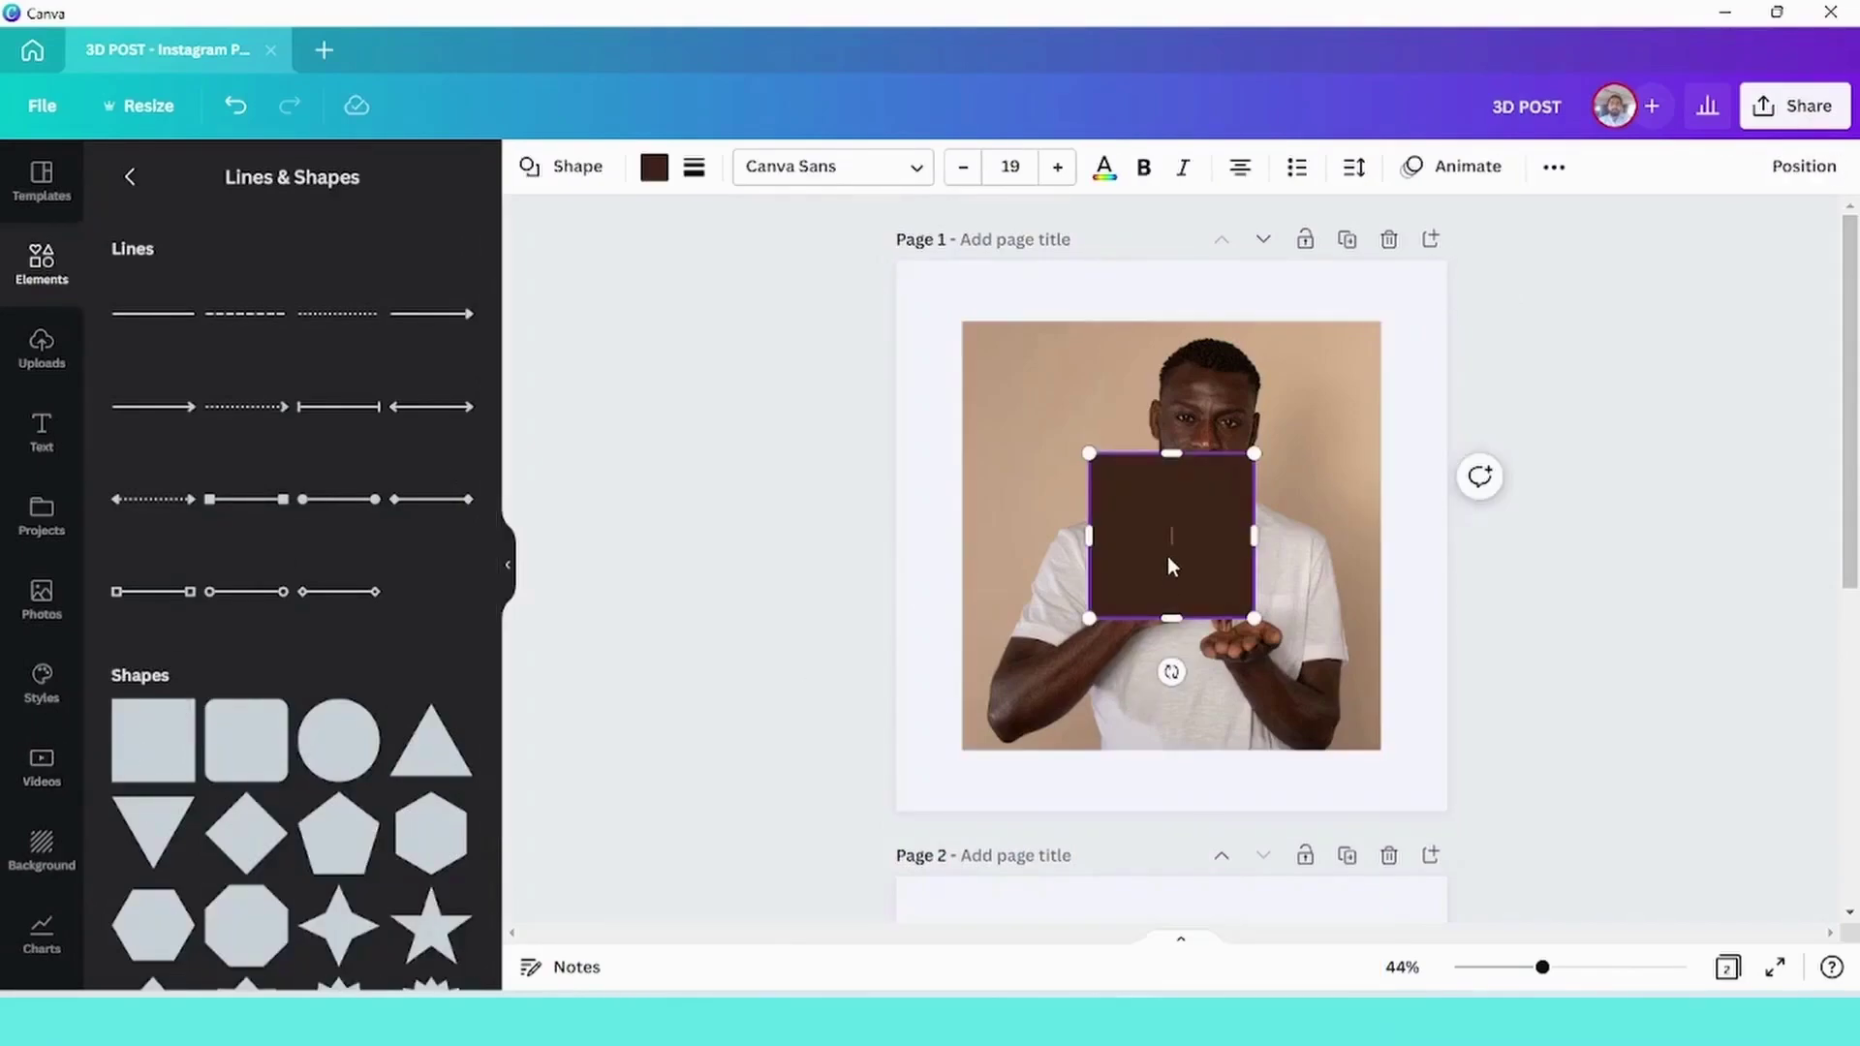
# Move the square to page 1's upper edge, tilt it slightly counterclockwise, and stretch it into a band covering the photo's upper part
pyautogui.moveTo(1171, 570); pyautogui.dragTo(942, 330)
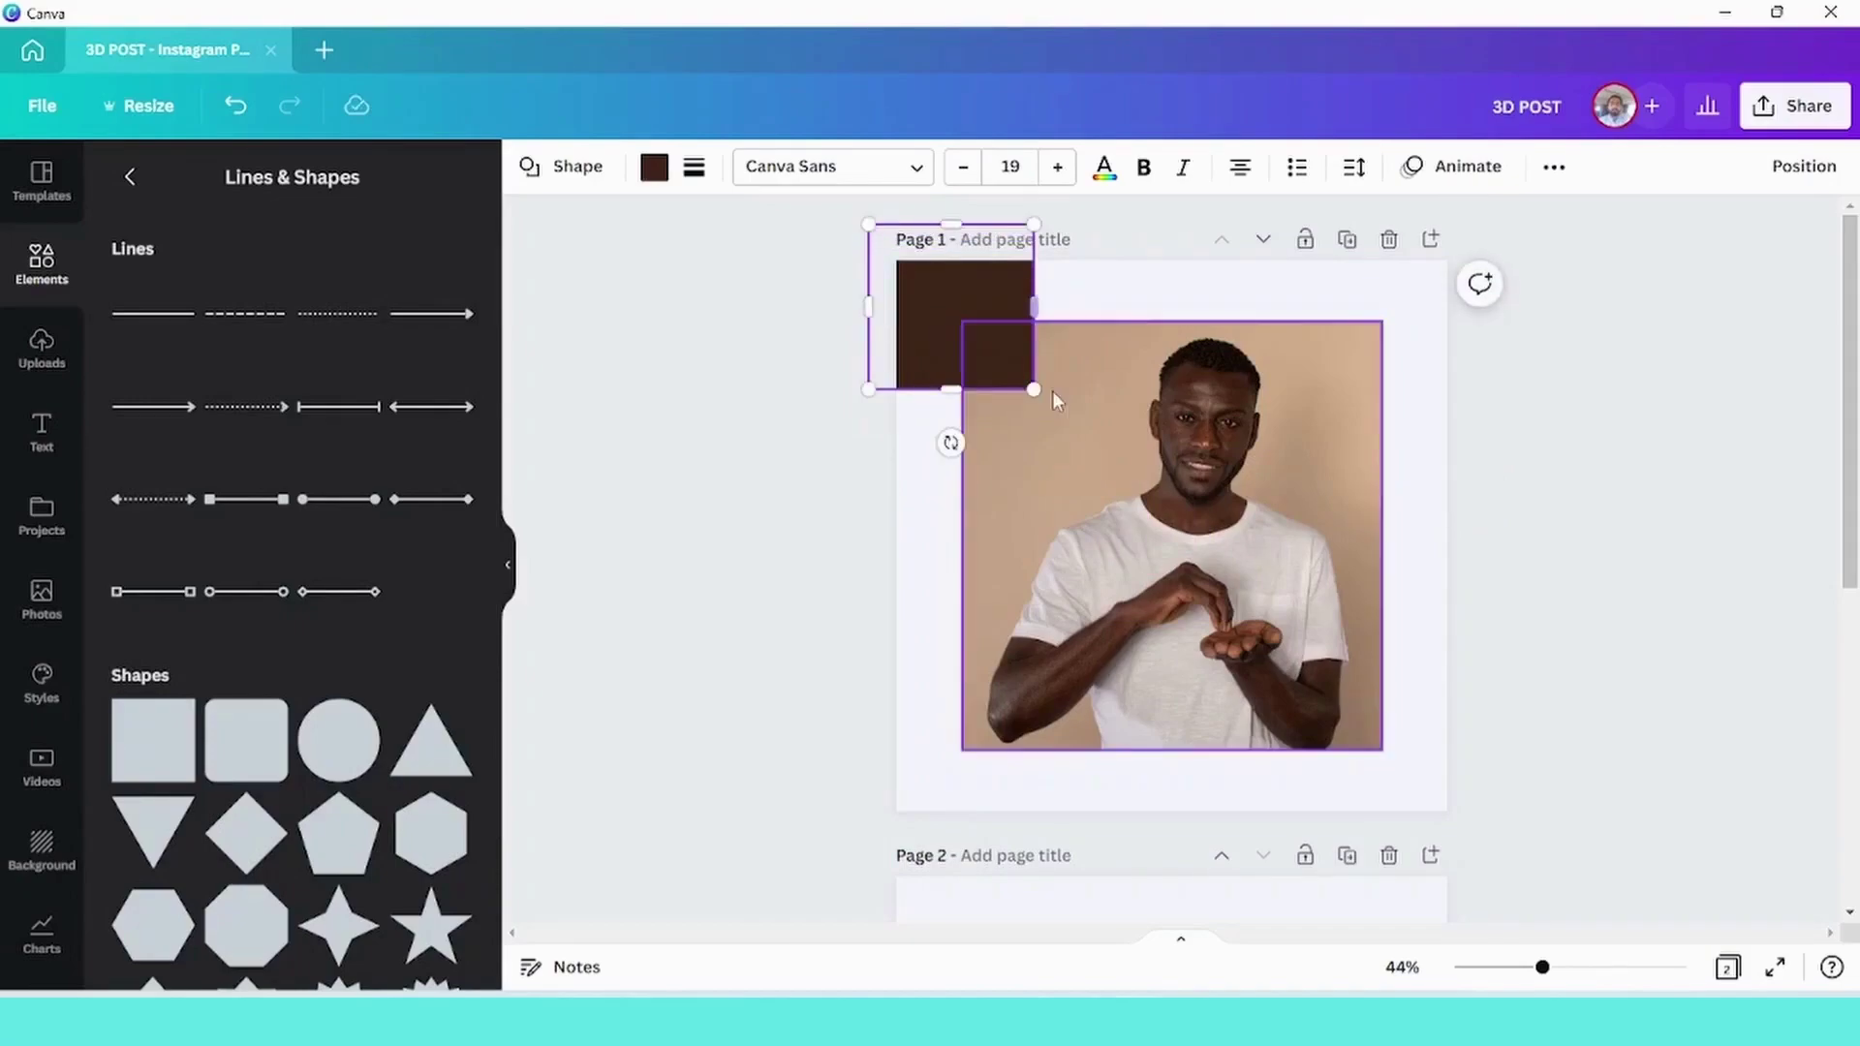
pyautogui.moveTo(950, 442); pyautogui.dragTo(969, 442)
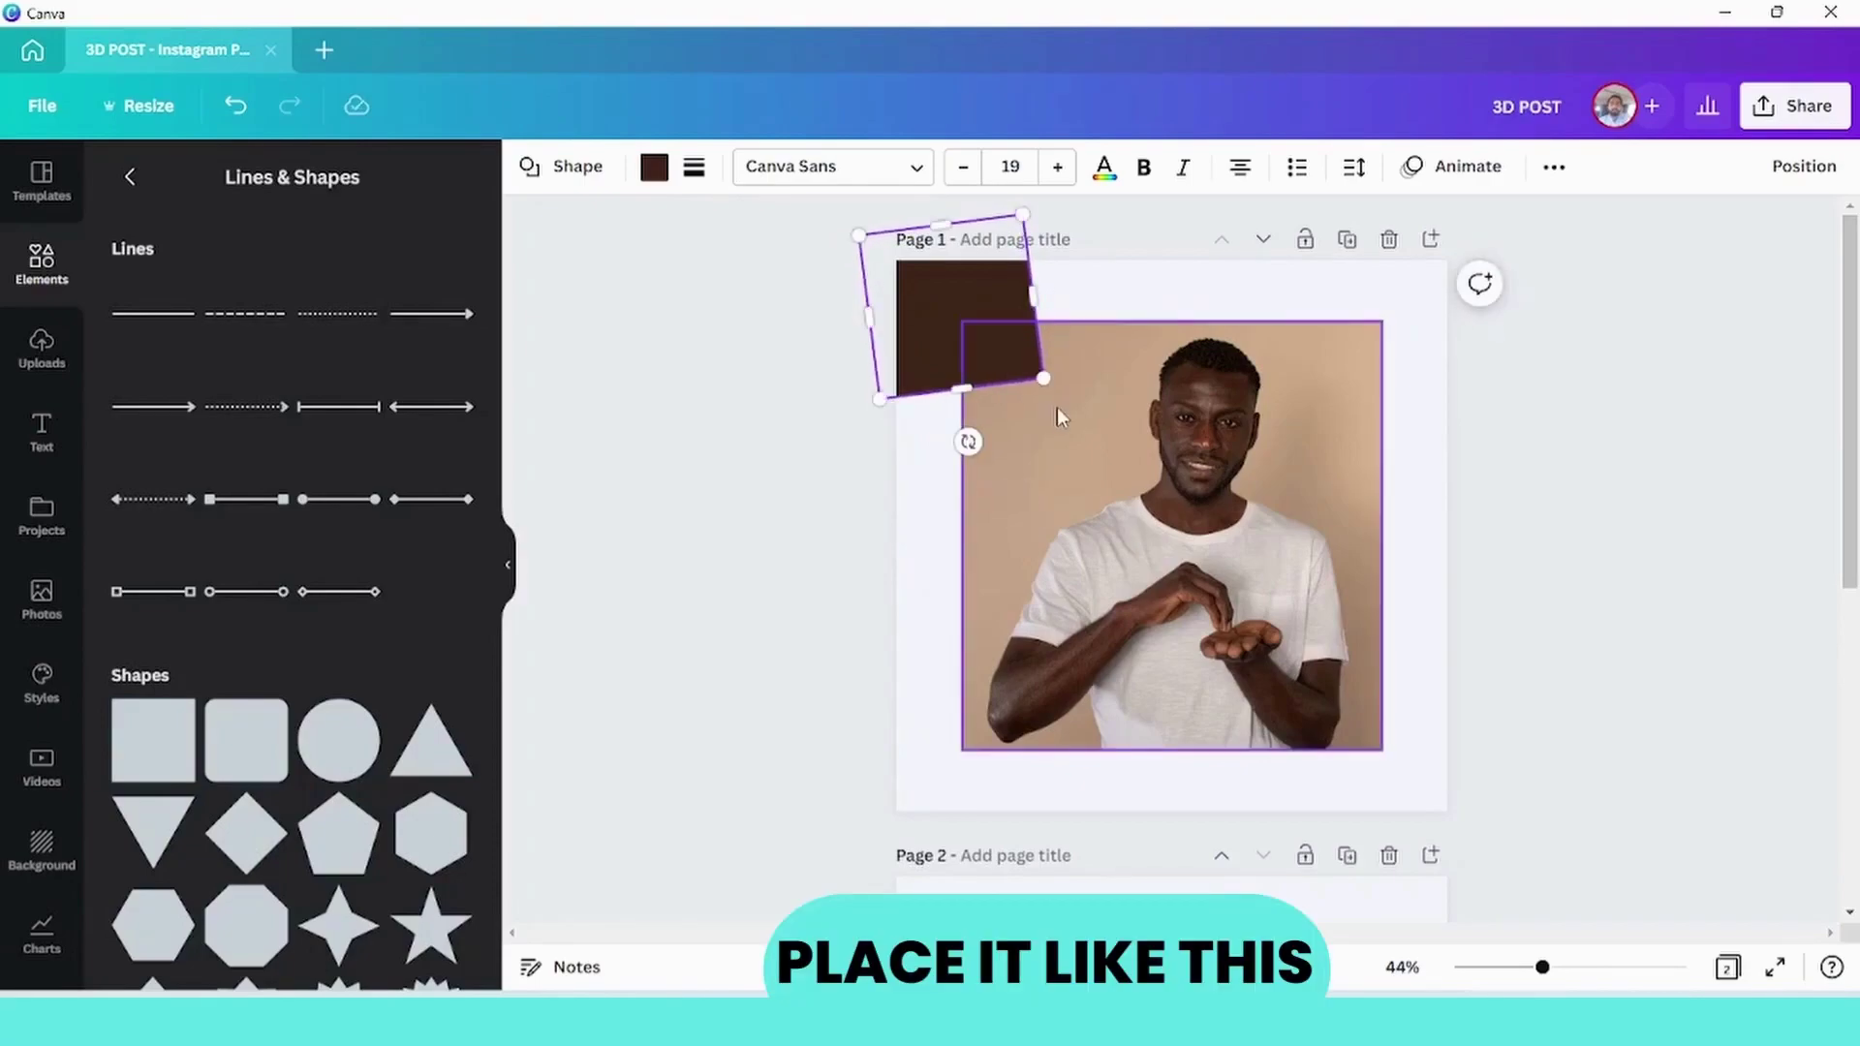
pyautogui.moveTo(1035, 308); pyautogui.dragTo(1466, 374)
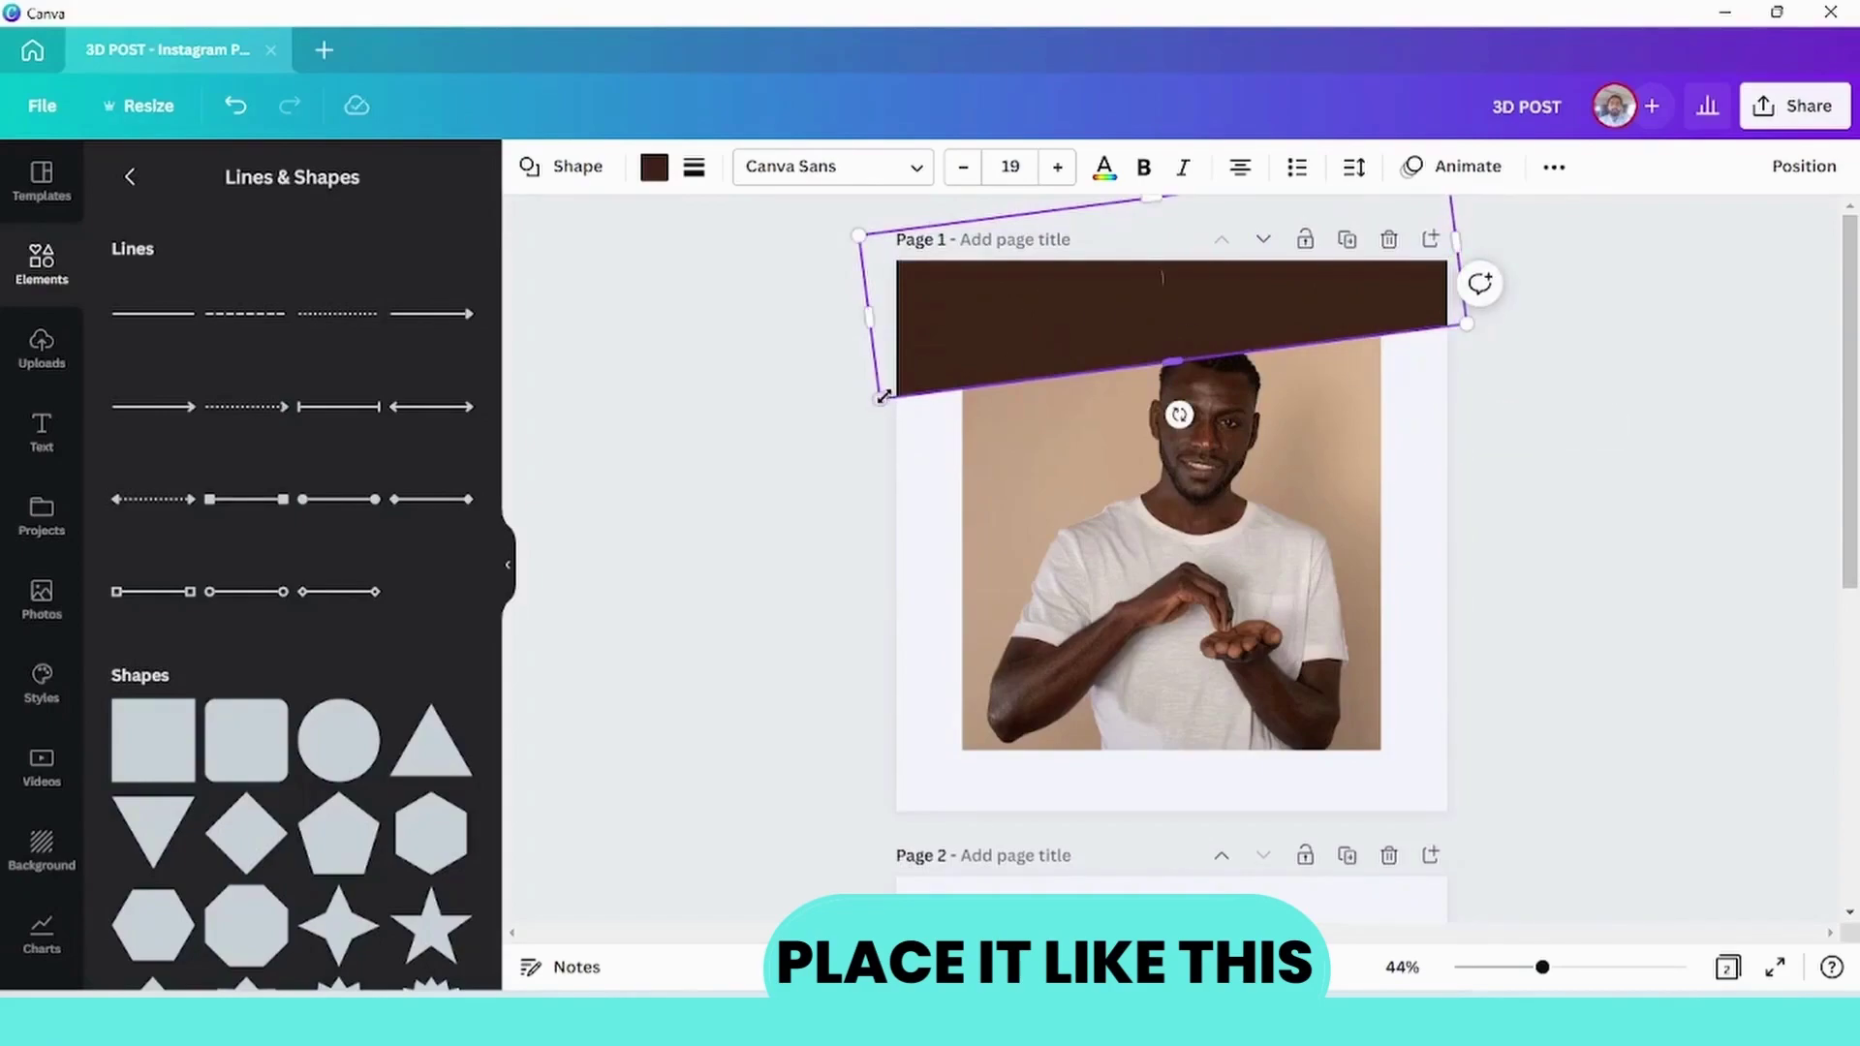
pyautogui.moveTo(880, 399); pyautogui.dragTo(836, 490)
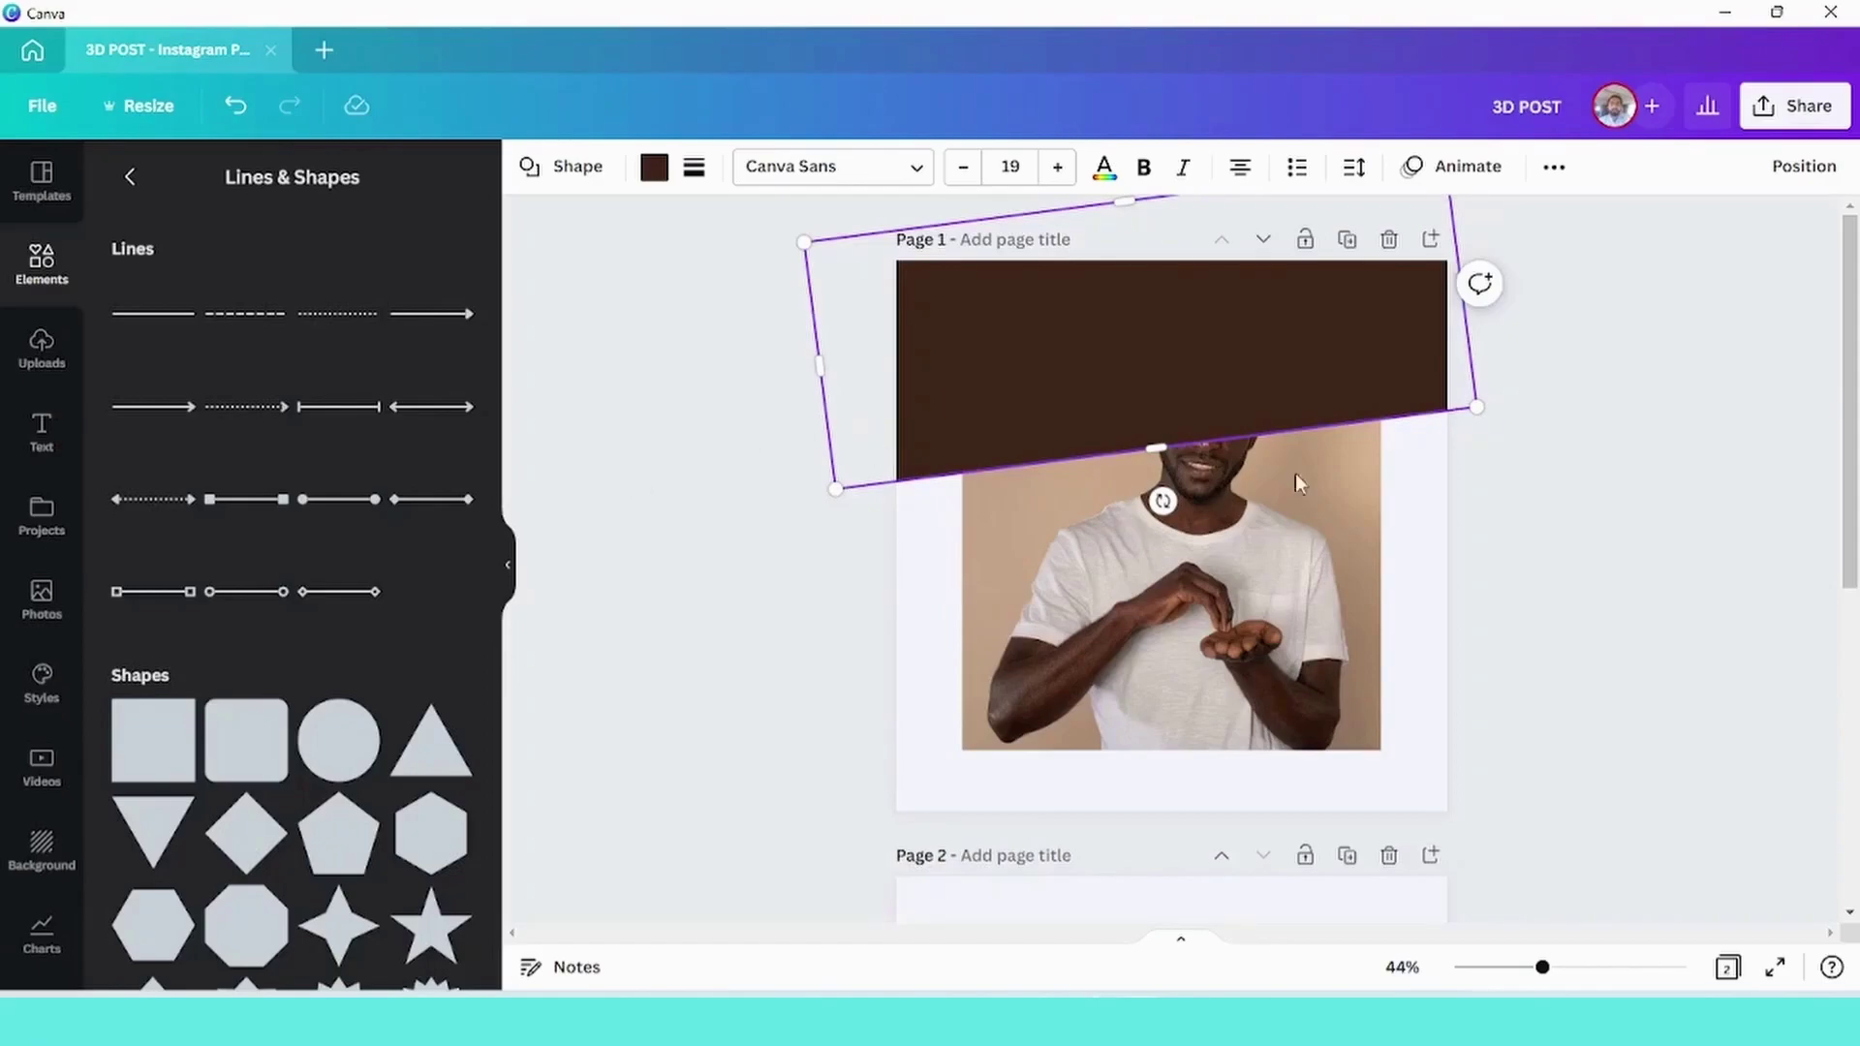
# Duplicate the tilted brown band and place the copy across the lower part of page 1, leaving a slanted strip of photo between them
pyautogui.click(1216, 327)
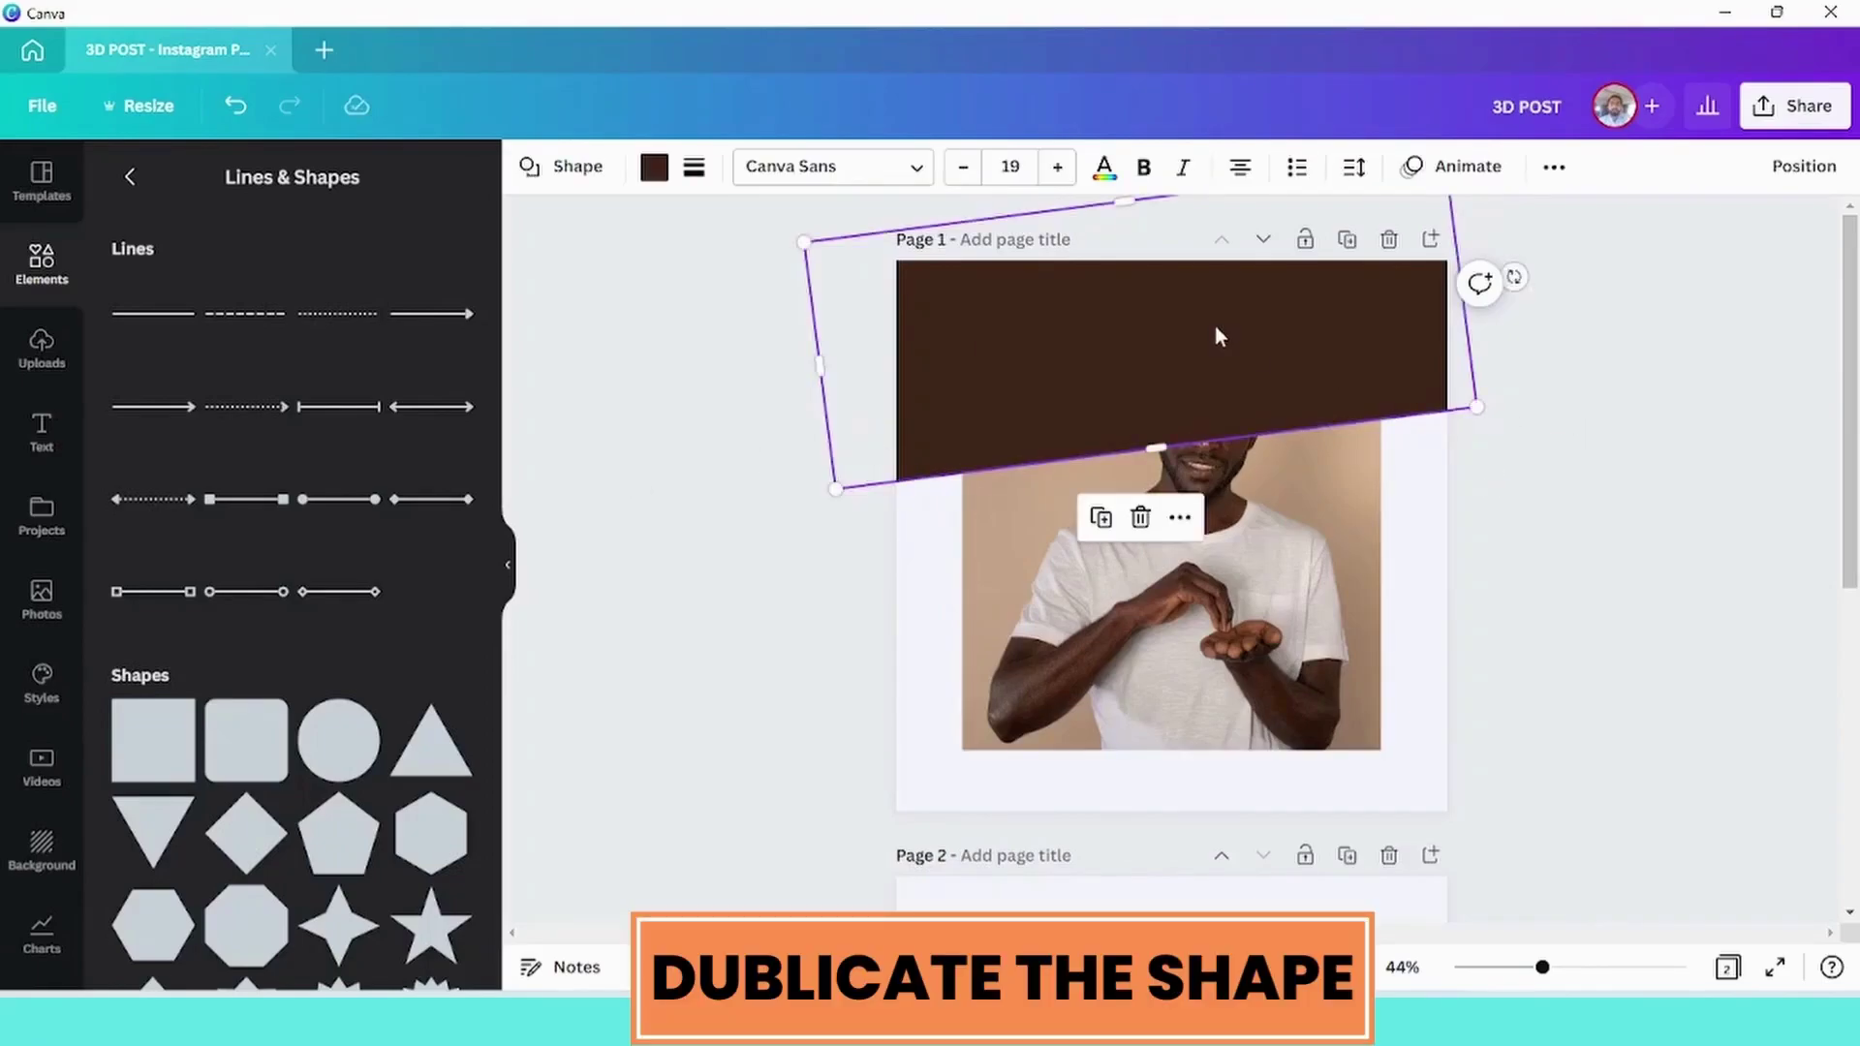
pyautogui.click(1101, 520)
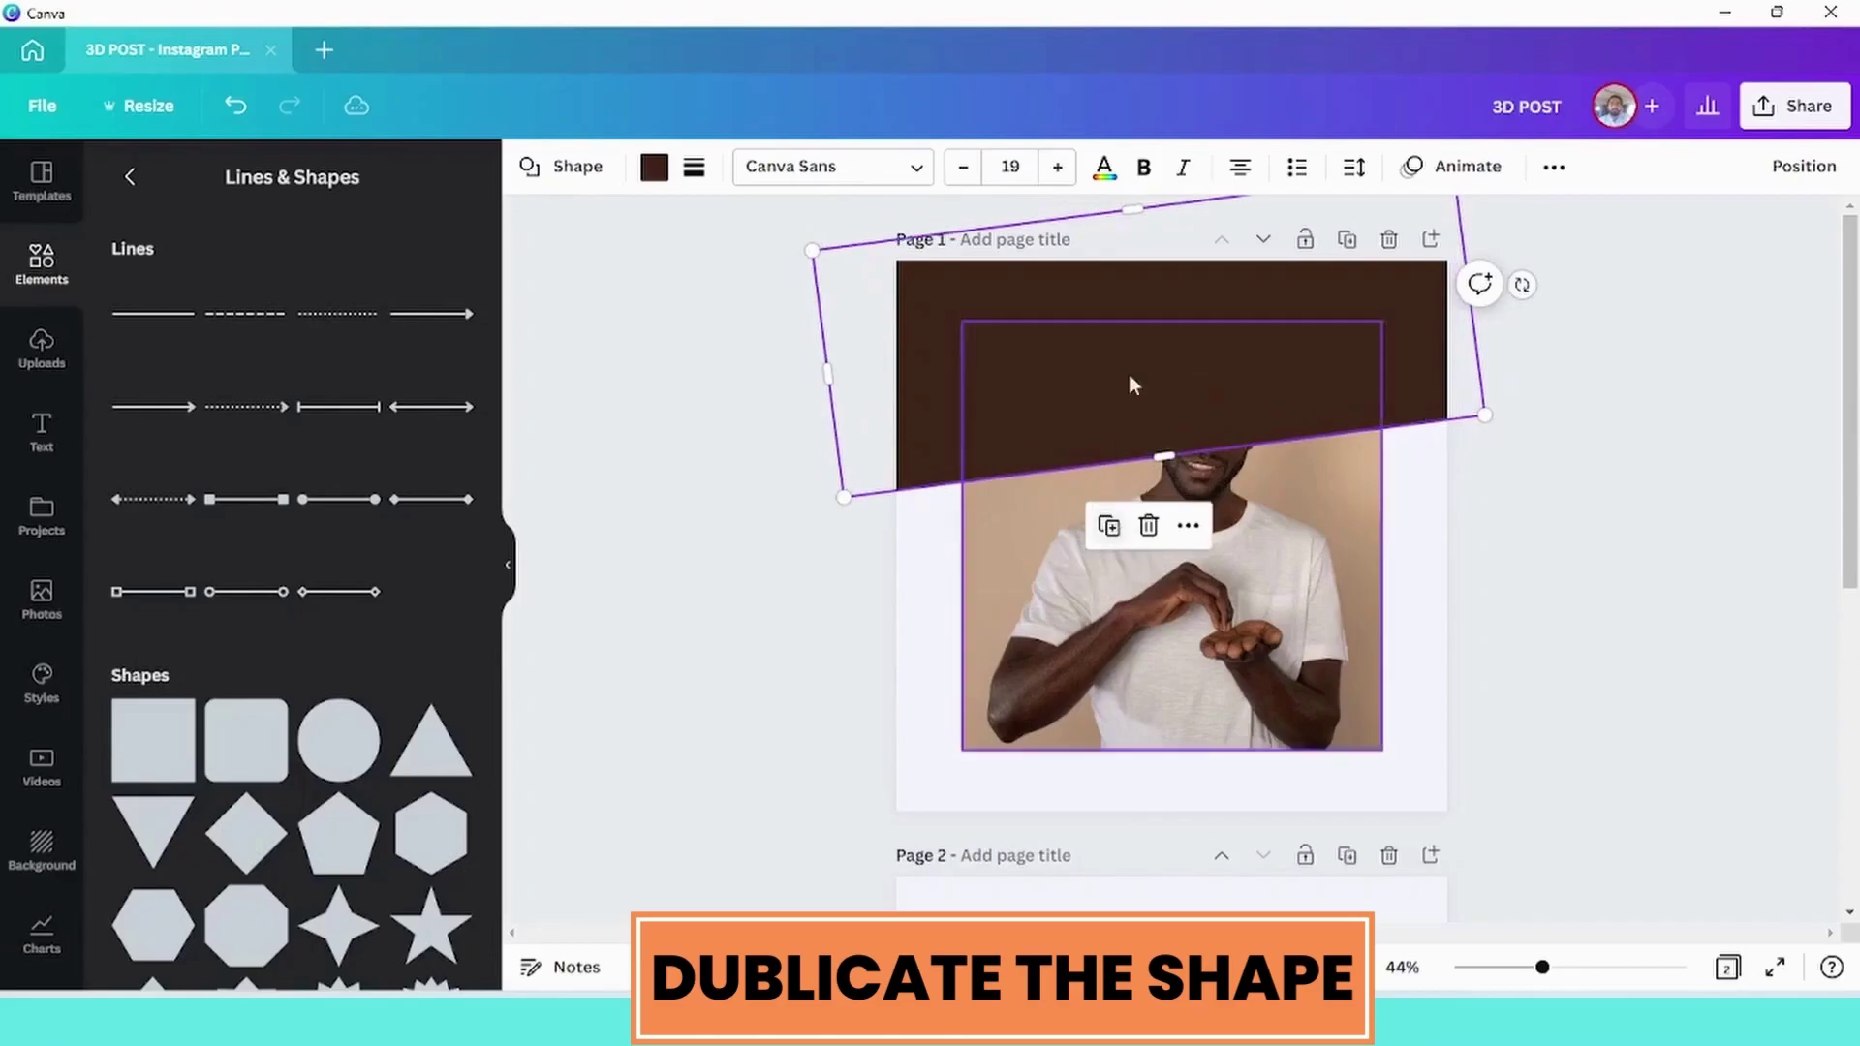
pyautogui.moveTo(1136, 317); pyautogui.dragTo(1146, 757)
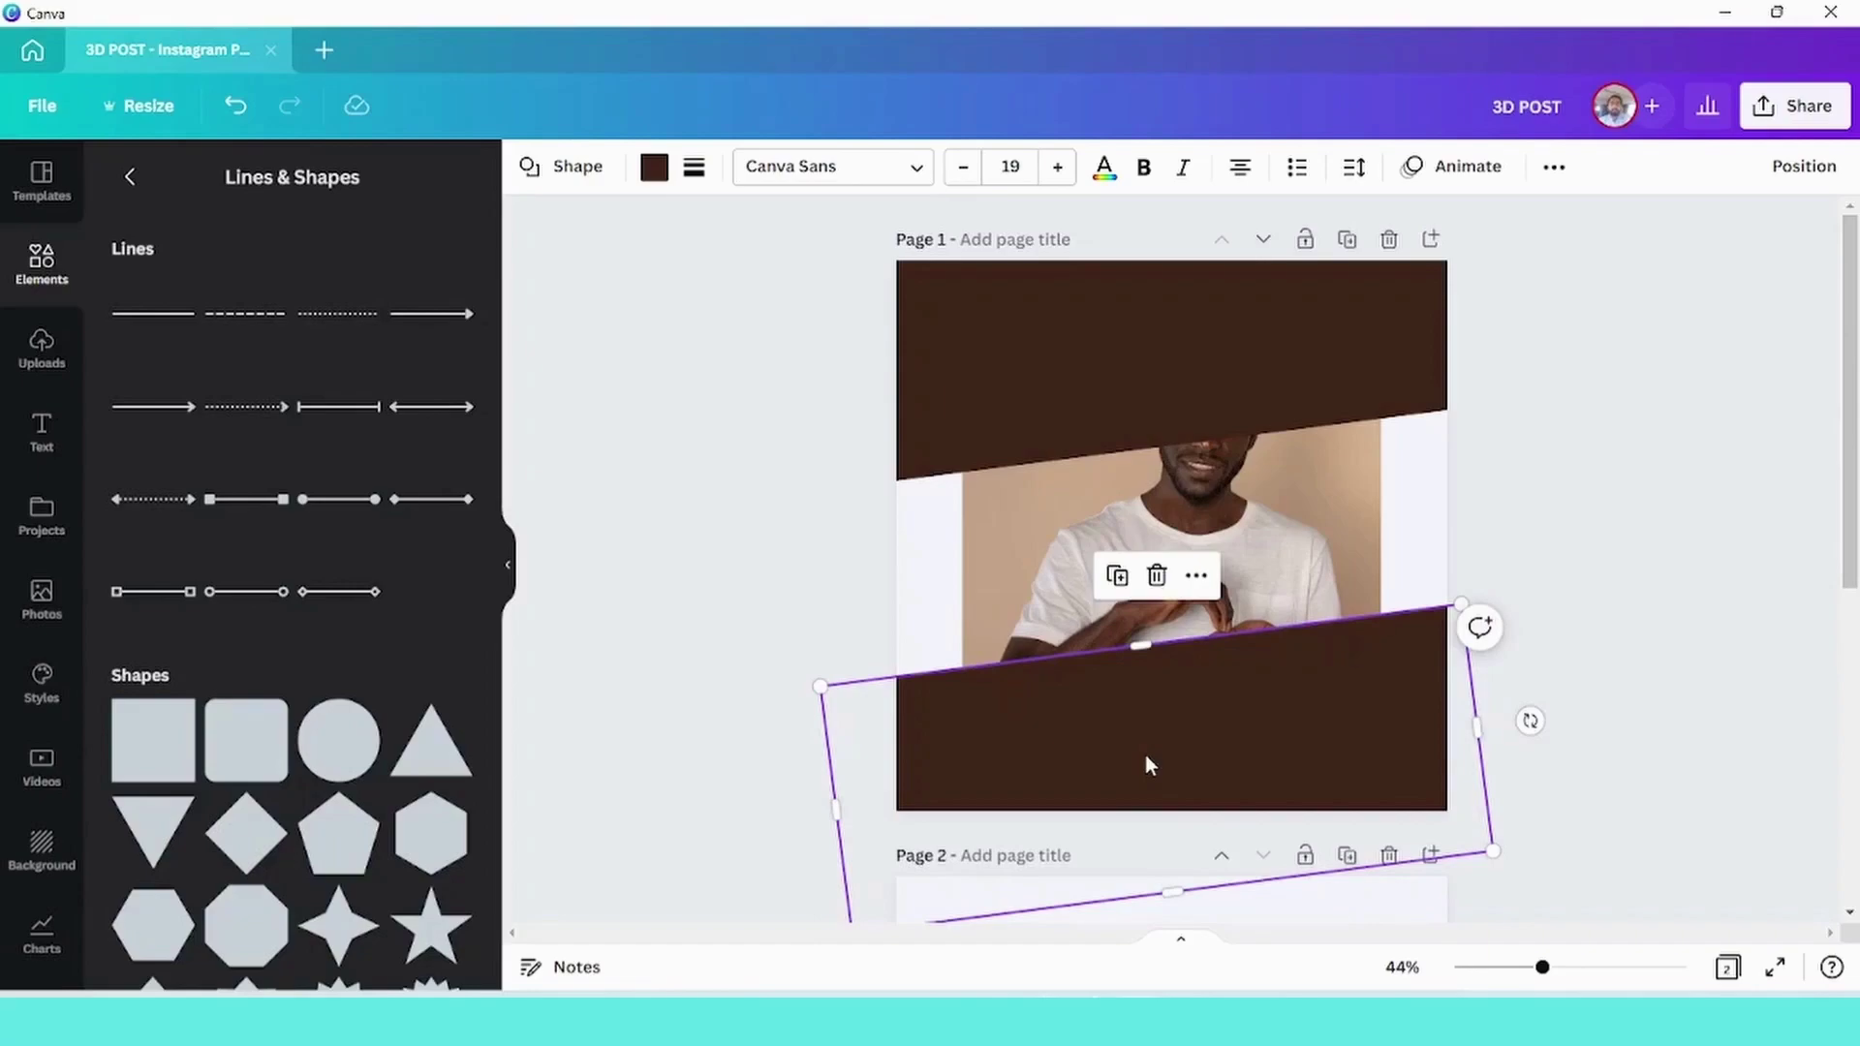
pyautogui.click(725, 648)
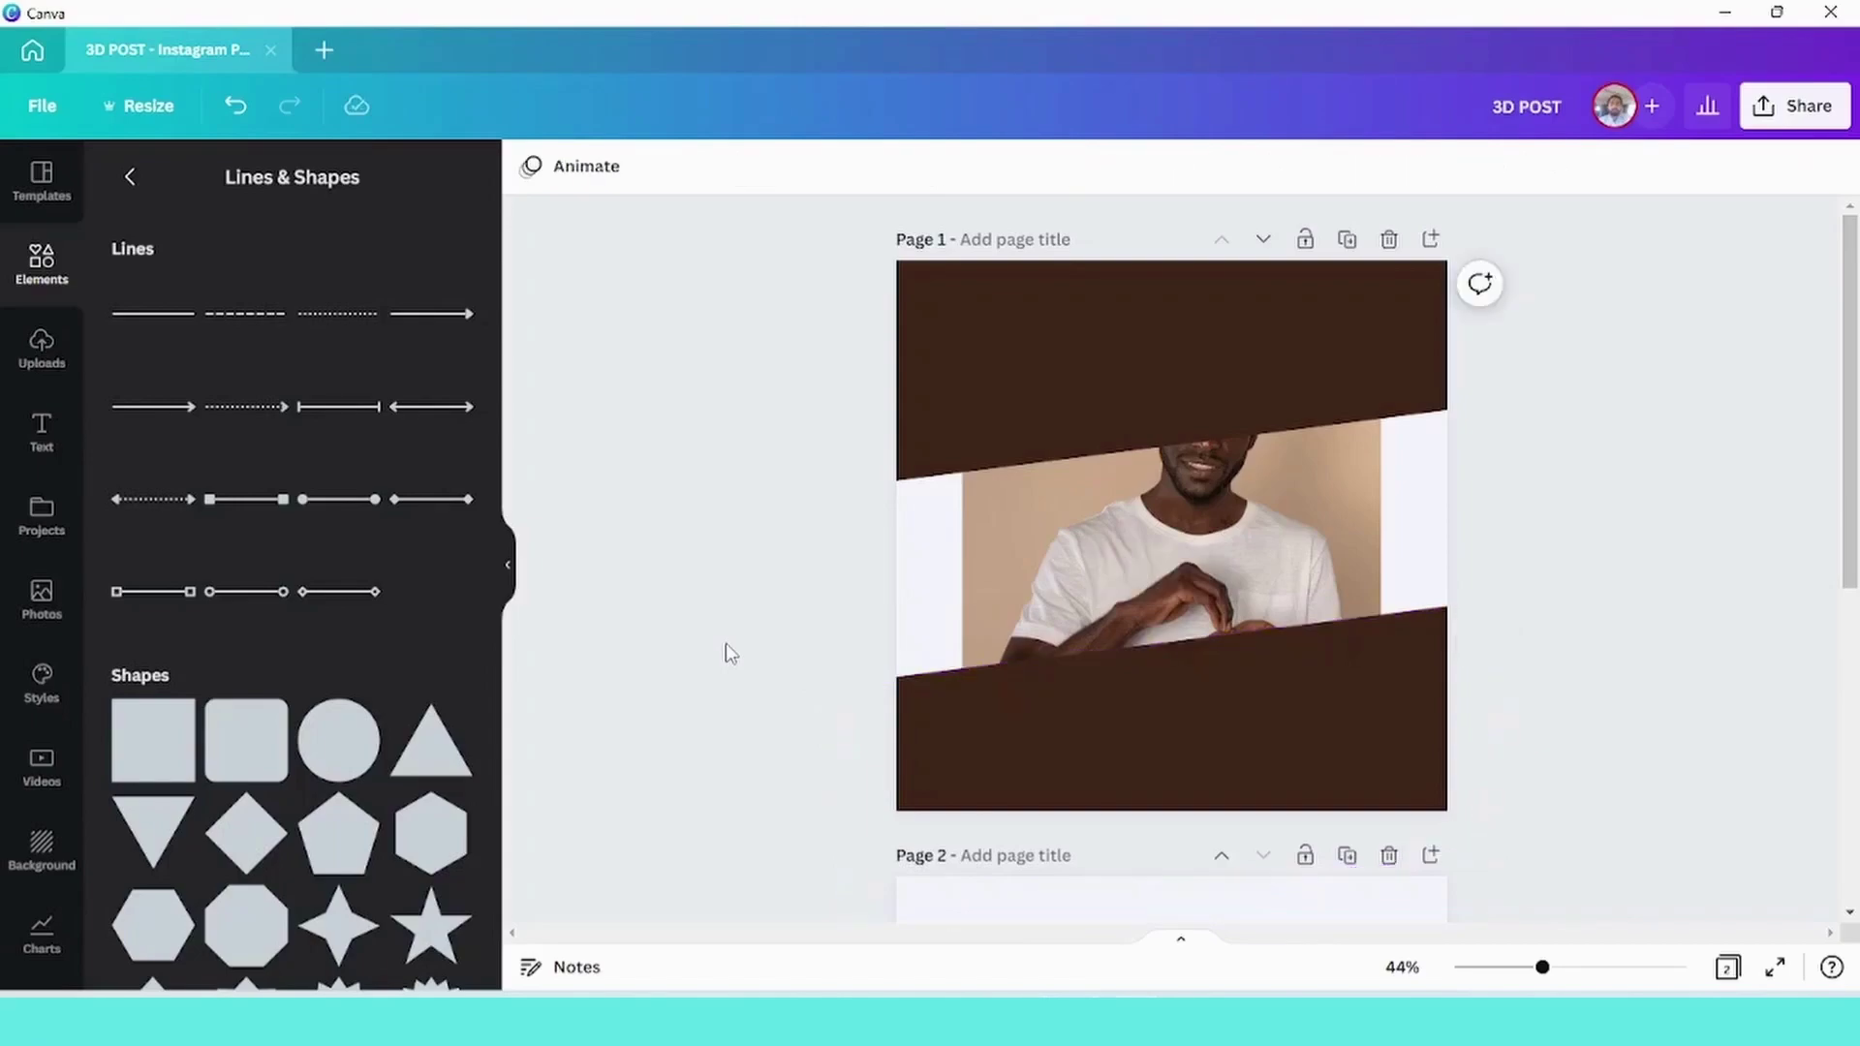
# Duplicate the lower brown band and align the copy exactly over the original
pyautogui.click(1252, 717)
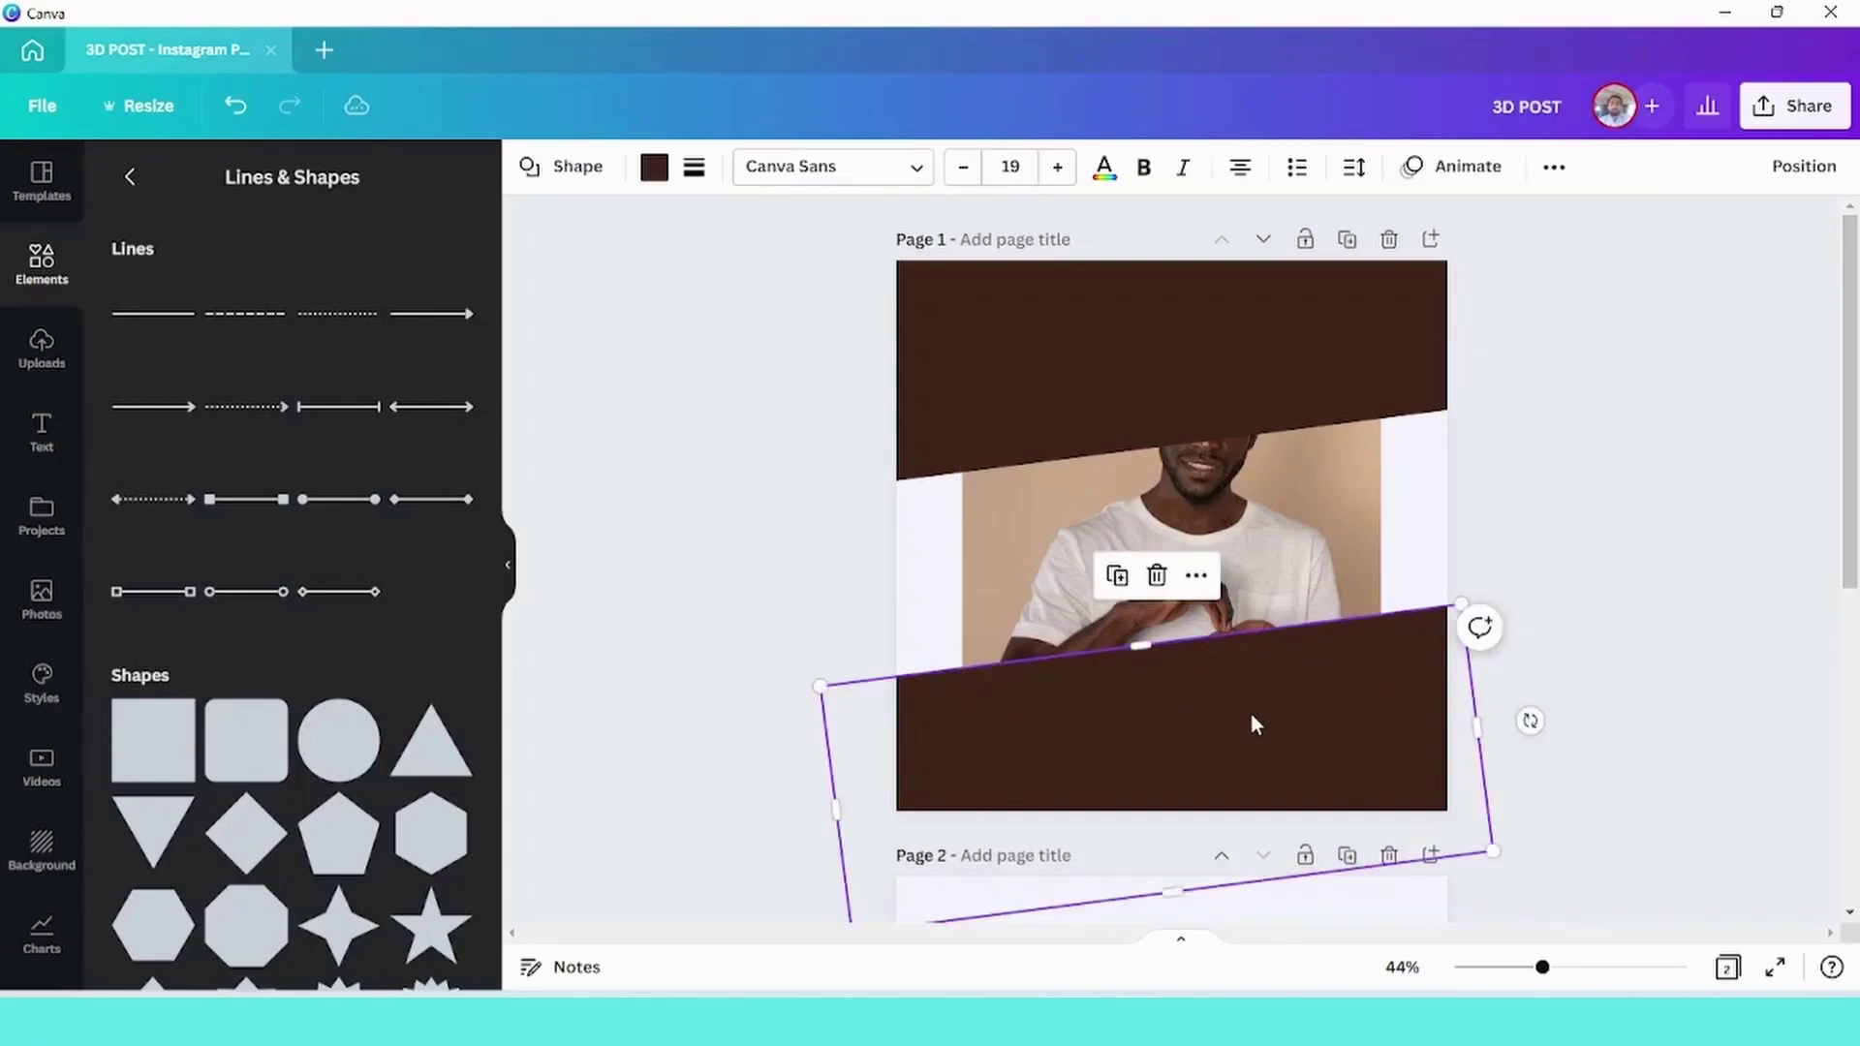
pyautogui.click(1118, 578)
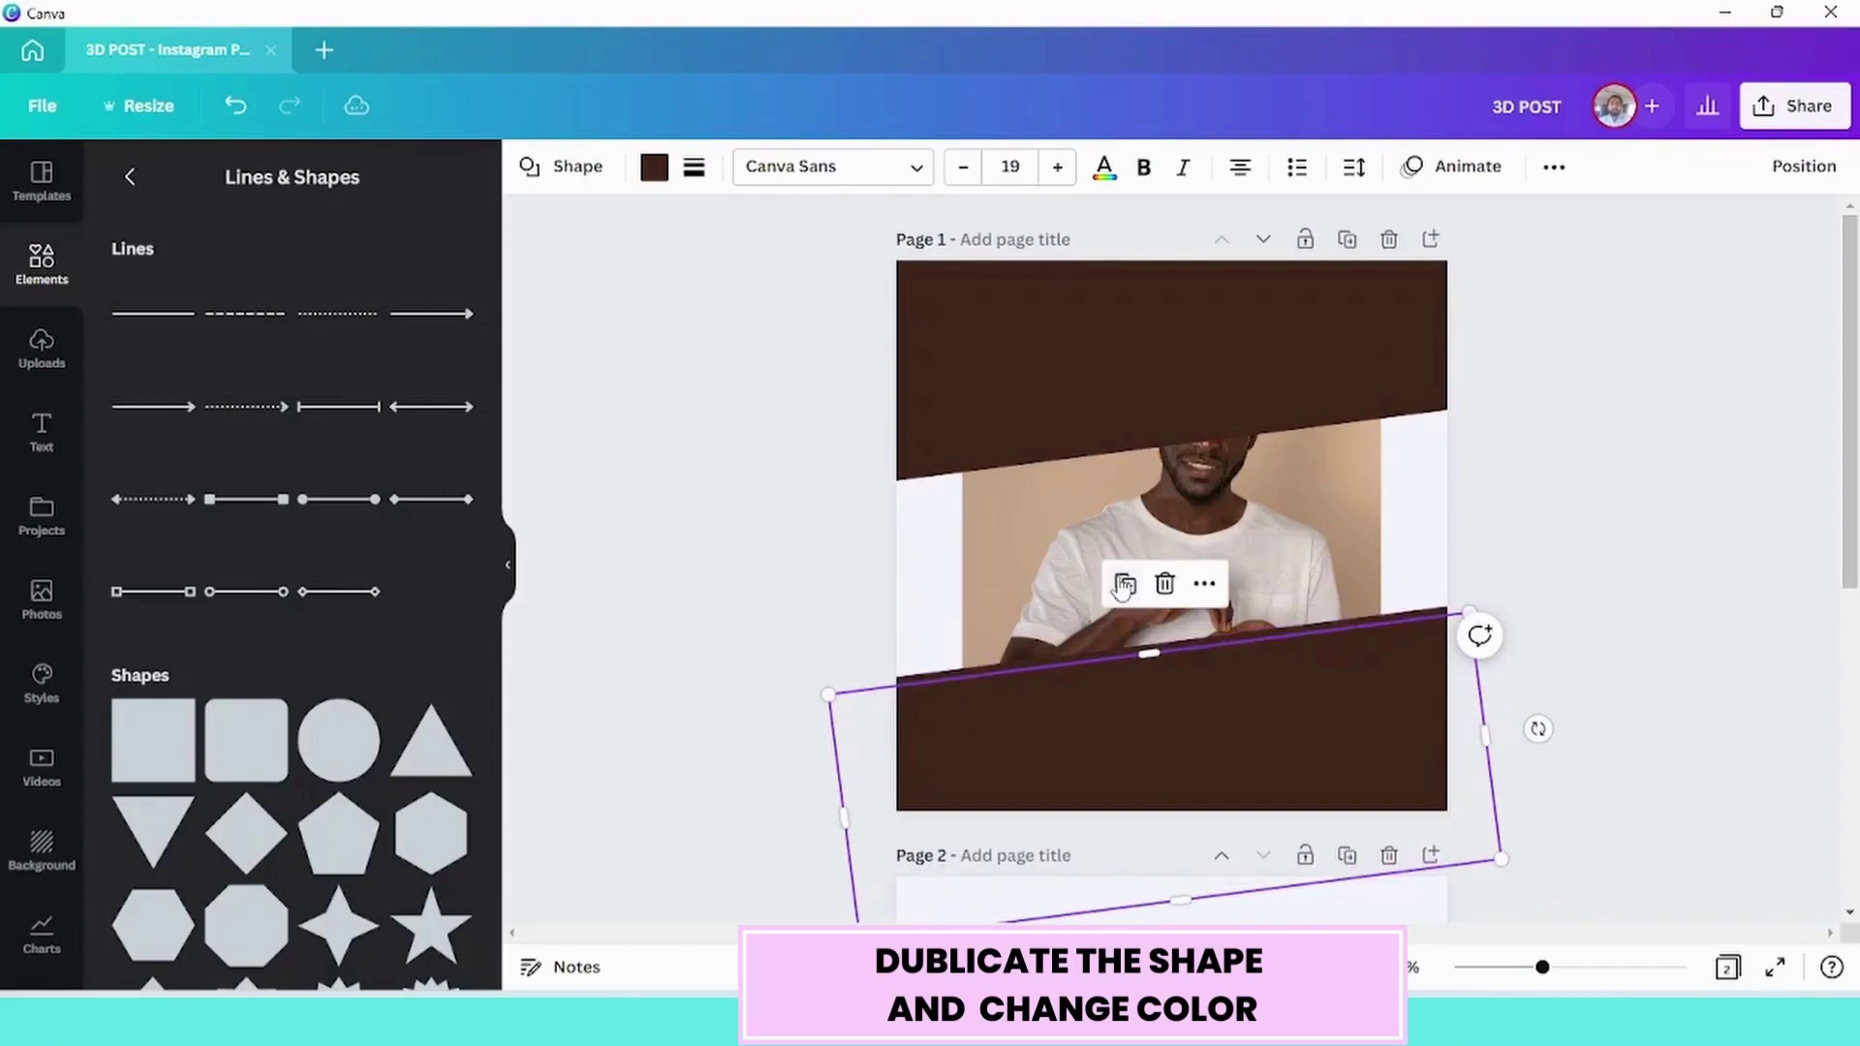
pyautogui.moveTo(1191, 714); pyautogui.dragTo(1120, 671)
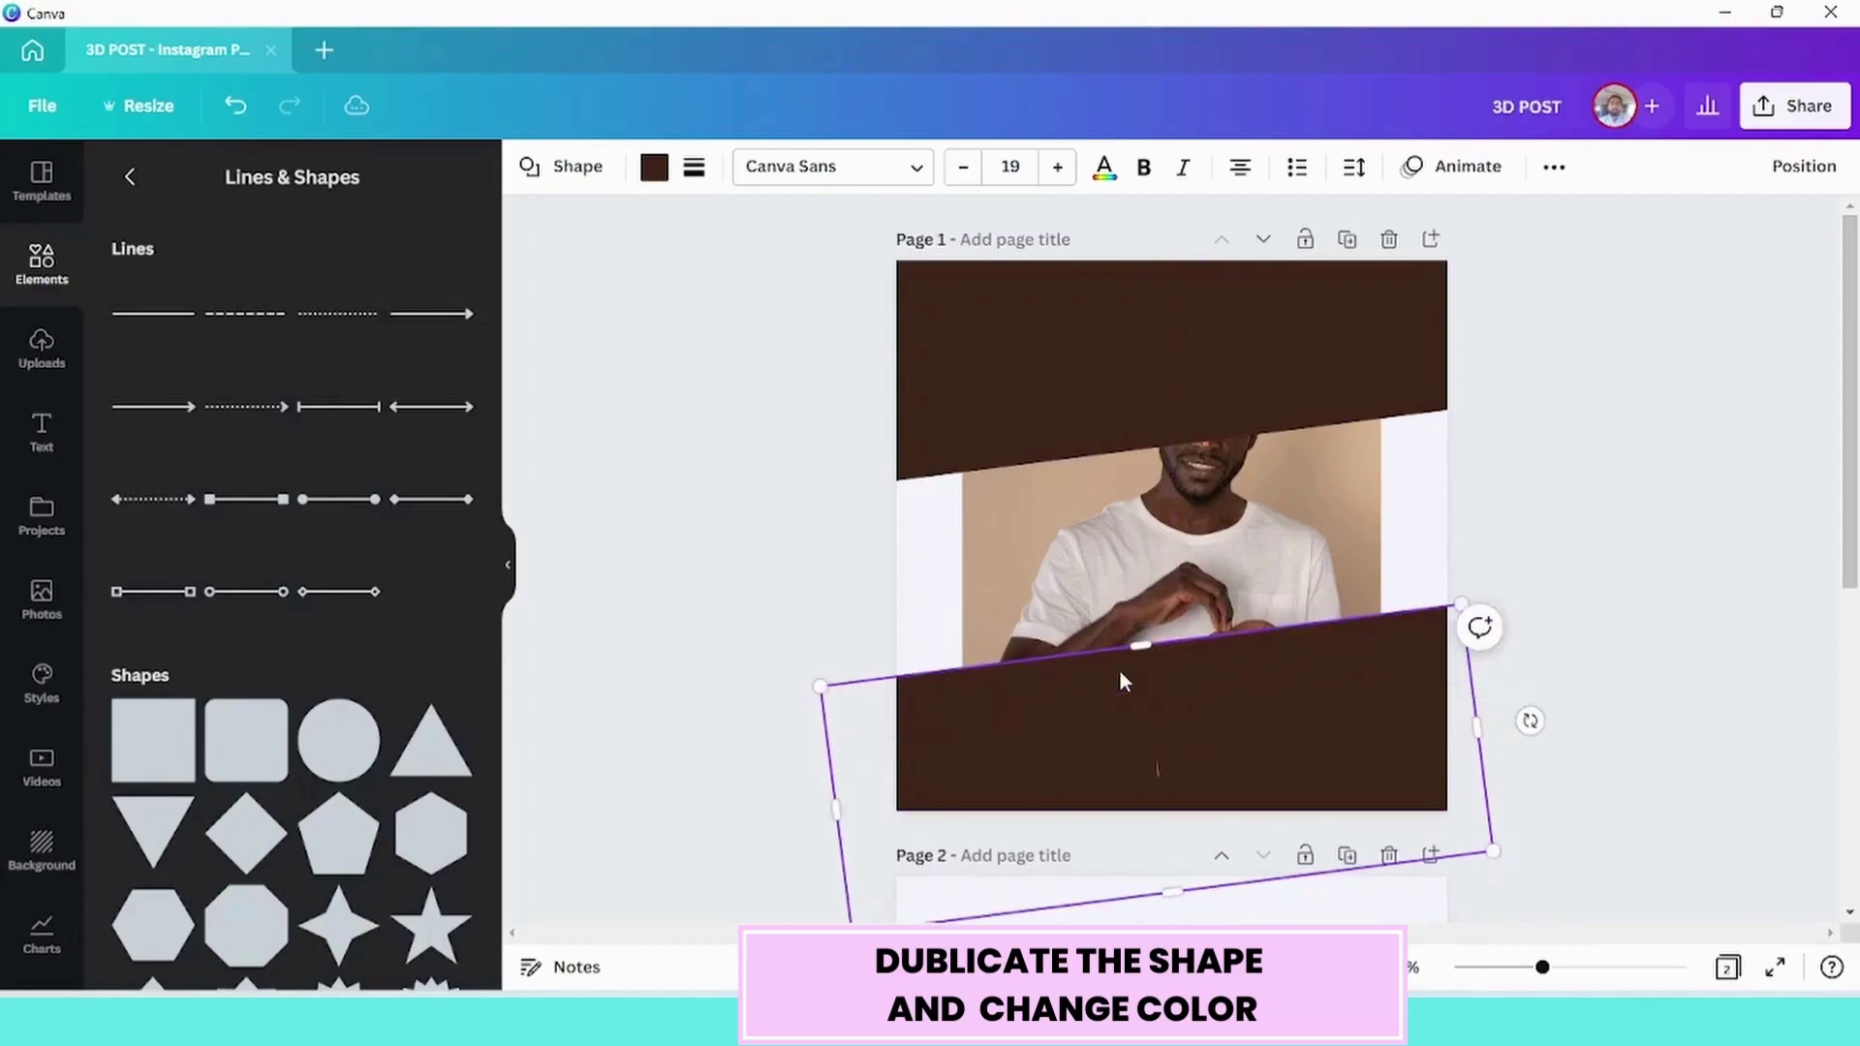
# Recolour page 1's two lower bands: fill the front one with the off-white document colour and the offset copy with deep violet
pyautogui.click(647, 175)
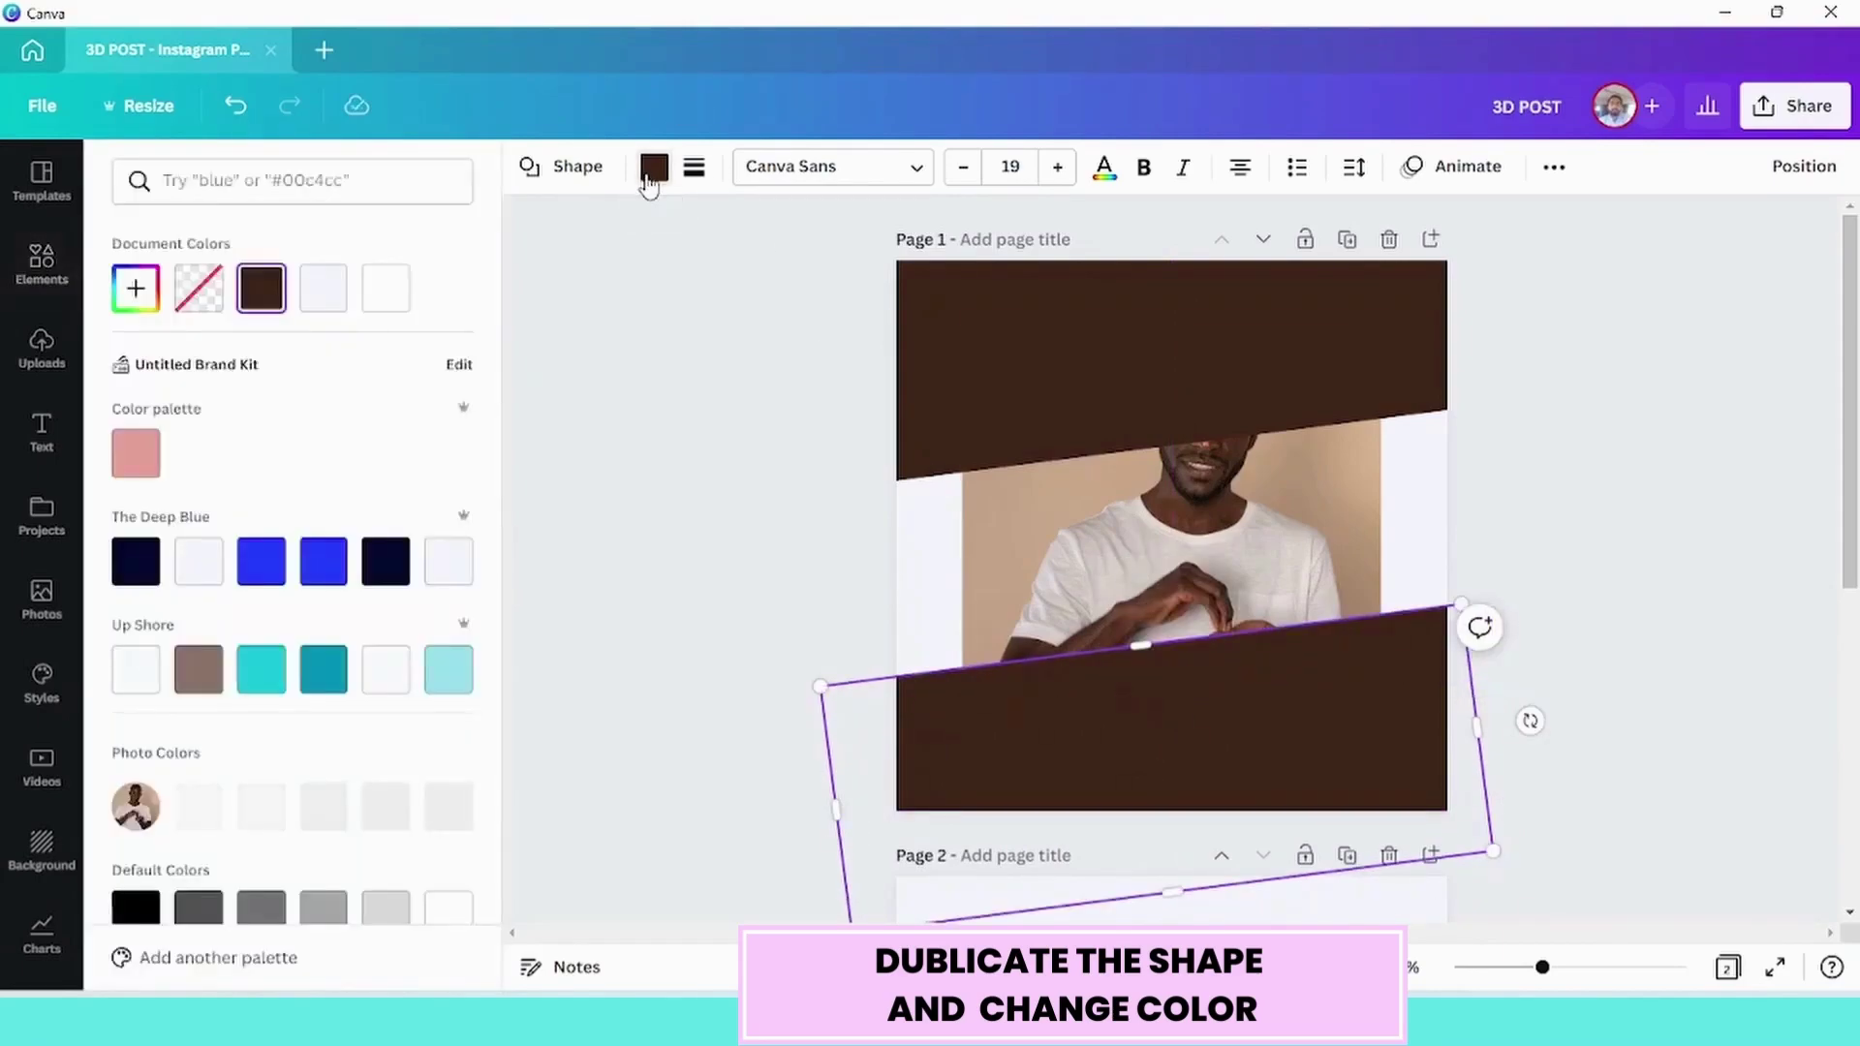
pyautogui.click(324, 296)
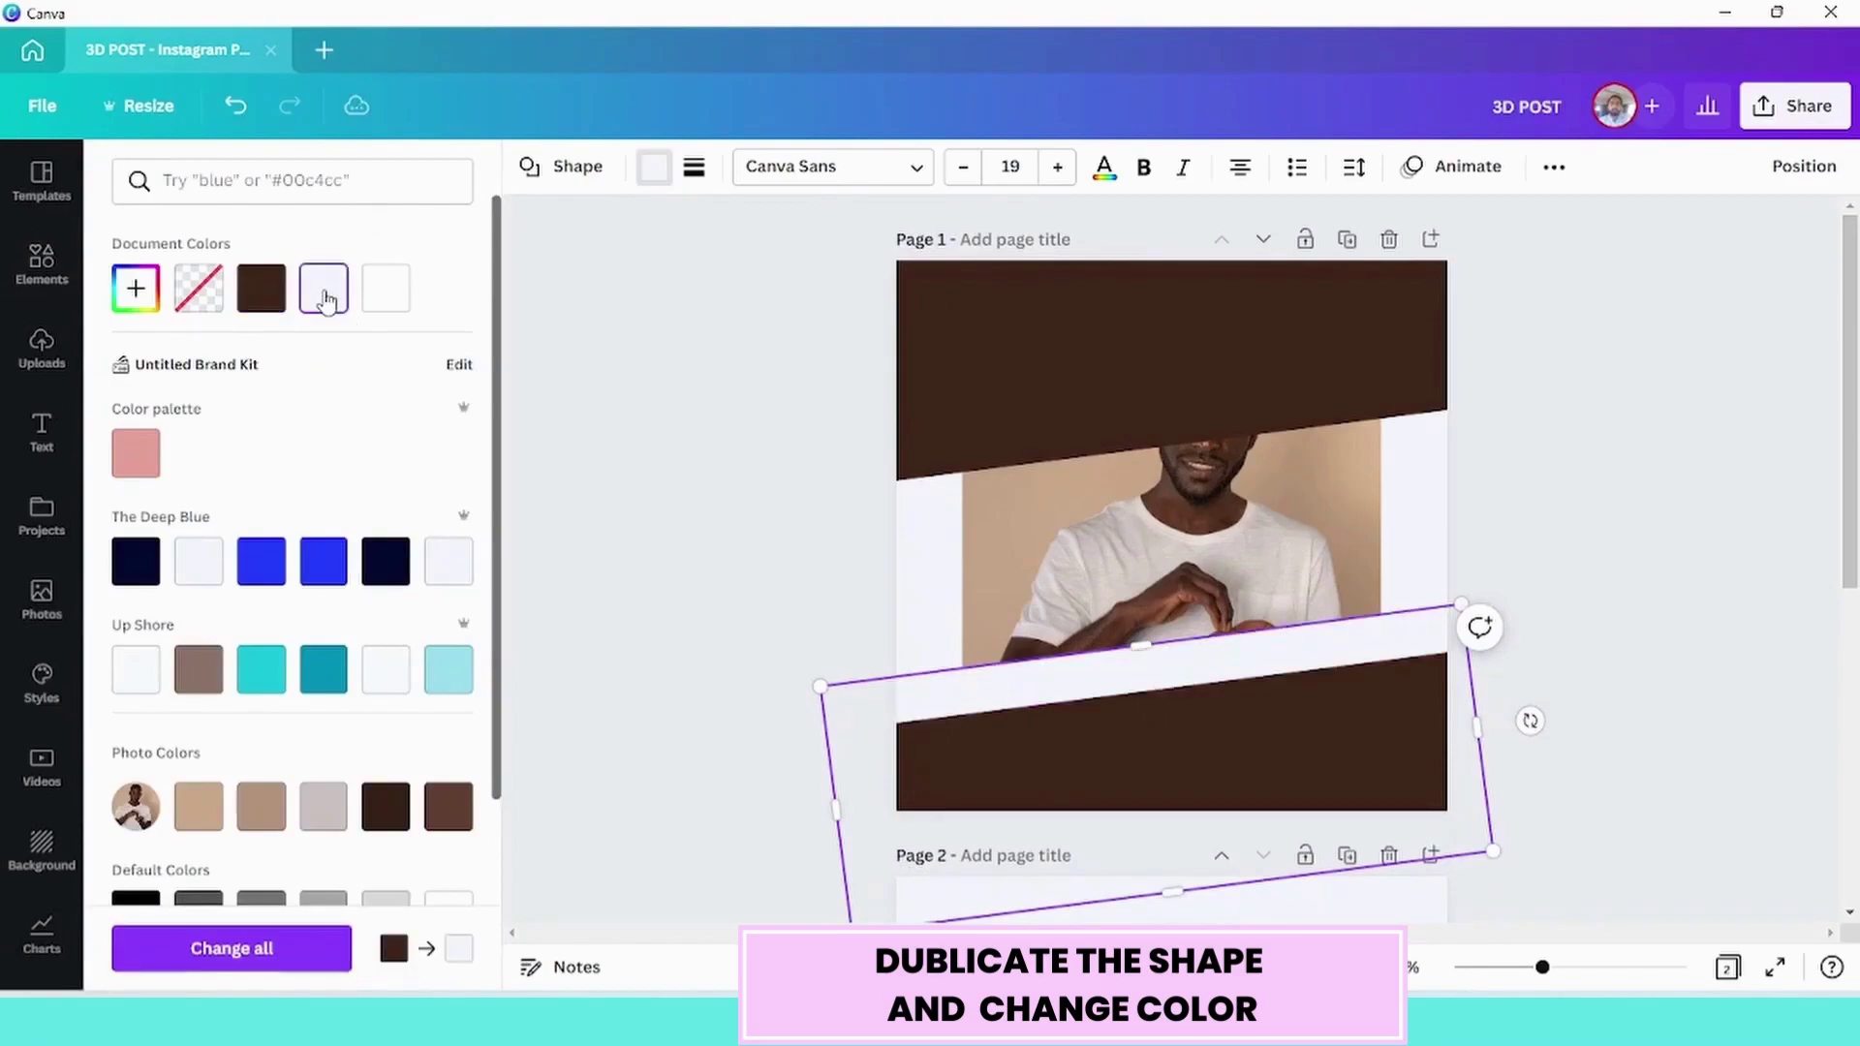
pyautogui.click(1219, 801)
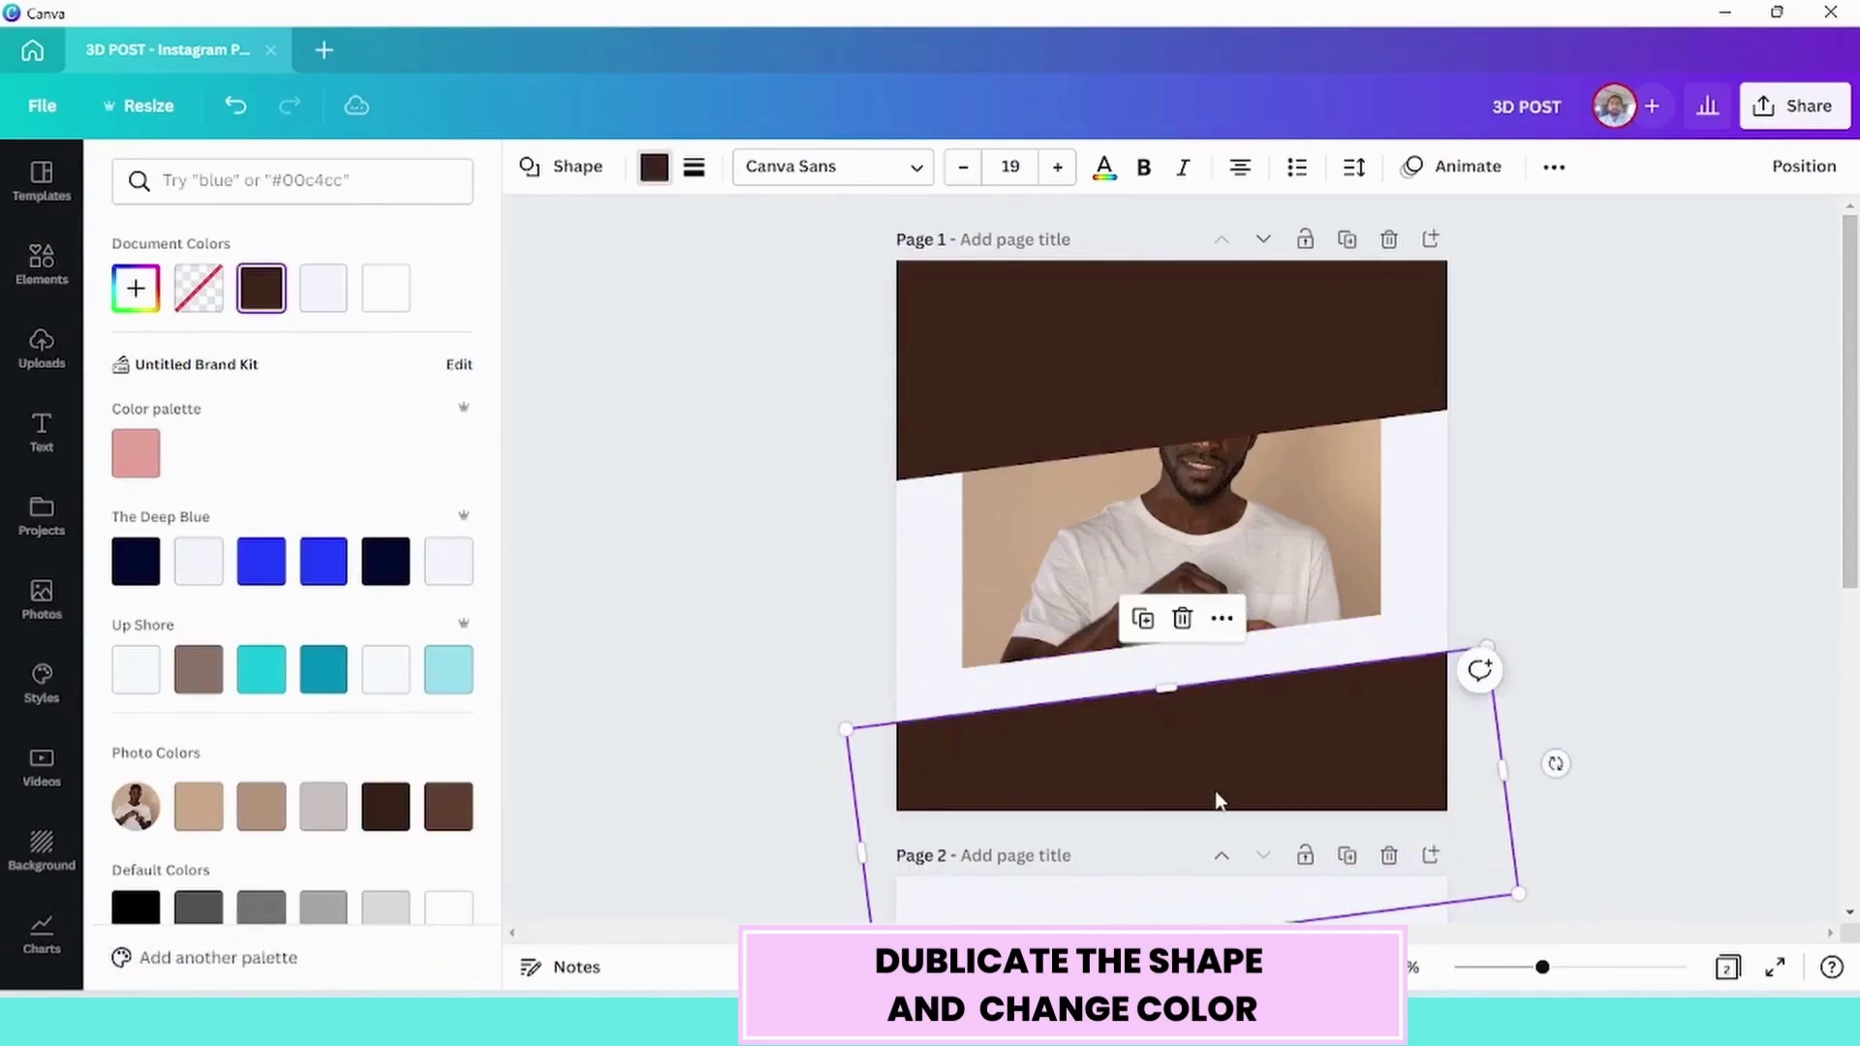
pyautogui.click(268, 669)
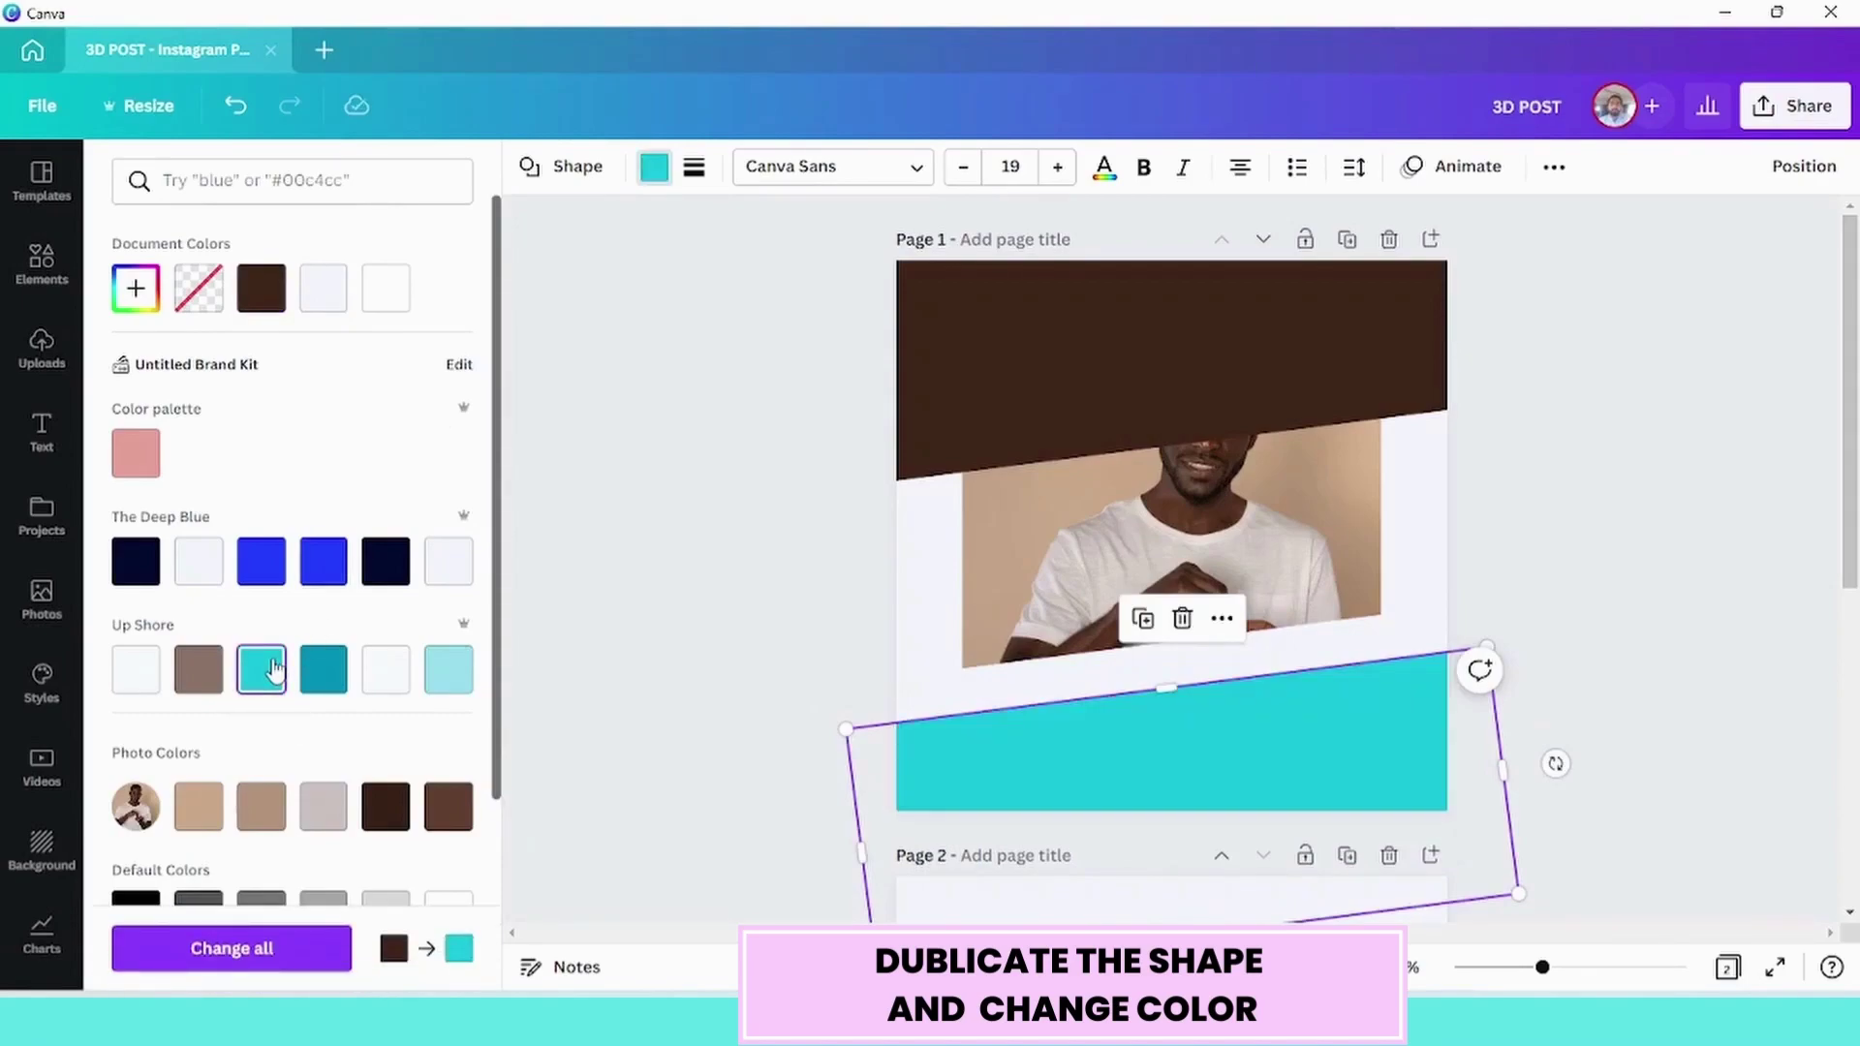
pyautogui.scroll(-3, 274, 668)
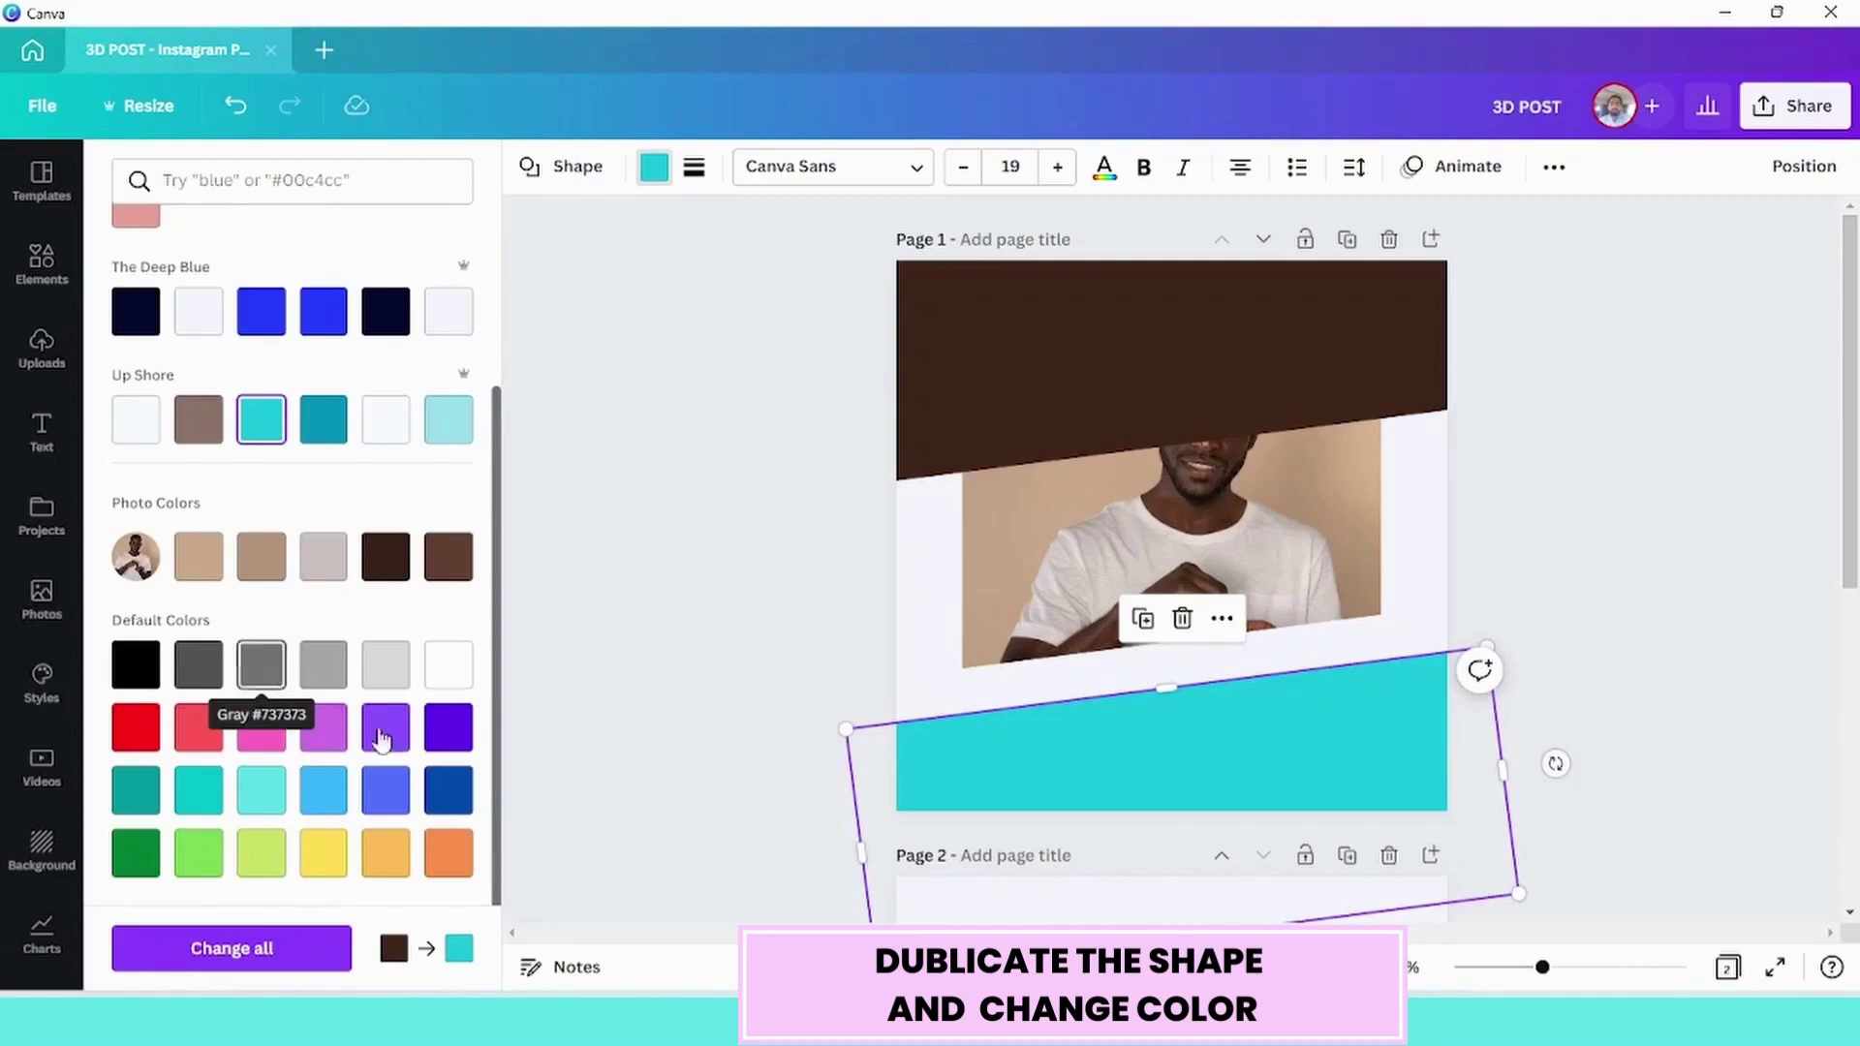
pyautogui.click(451, 729)
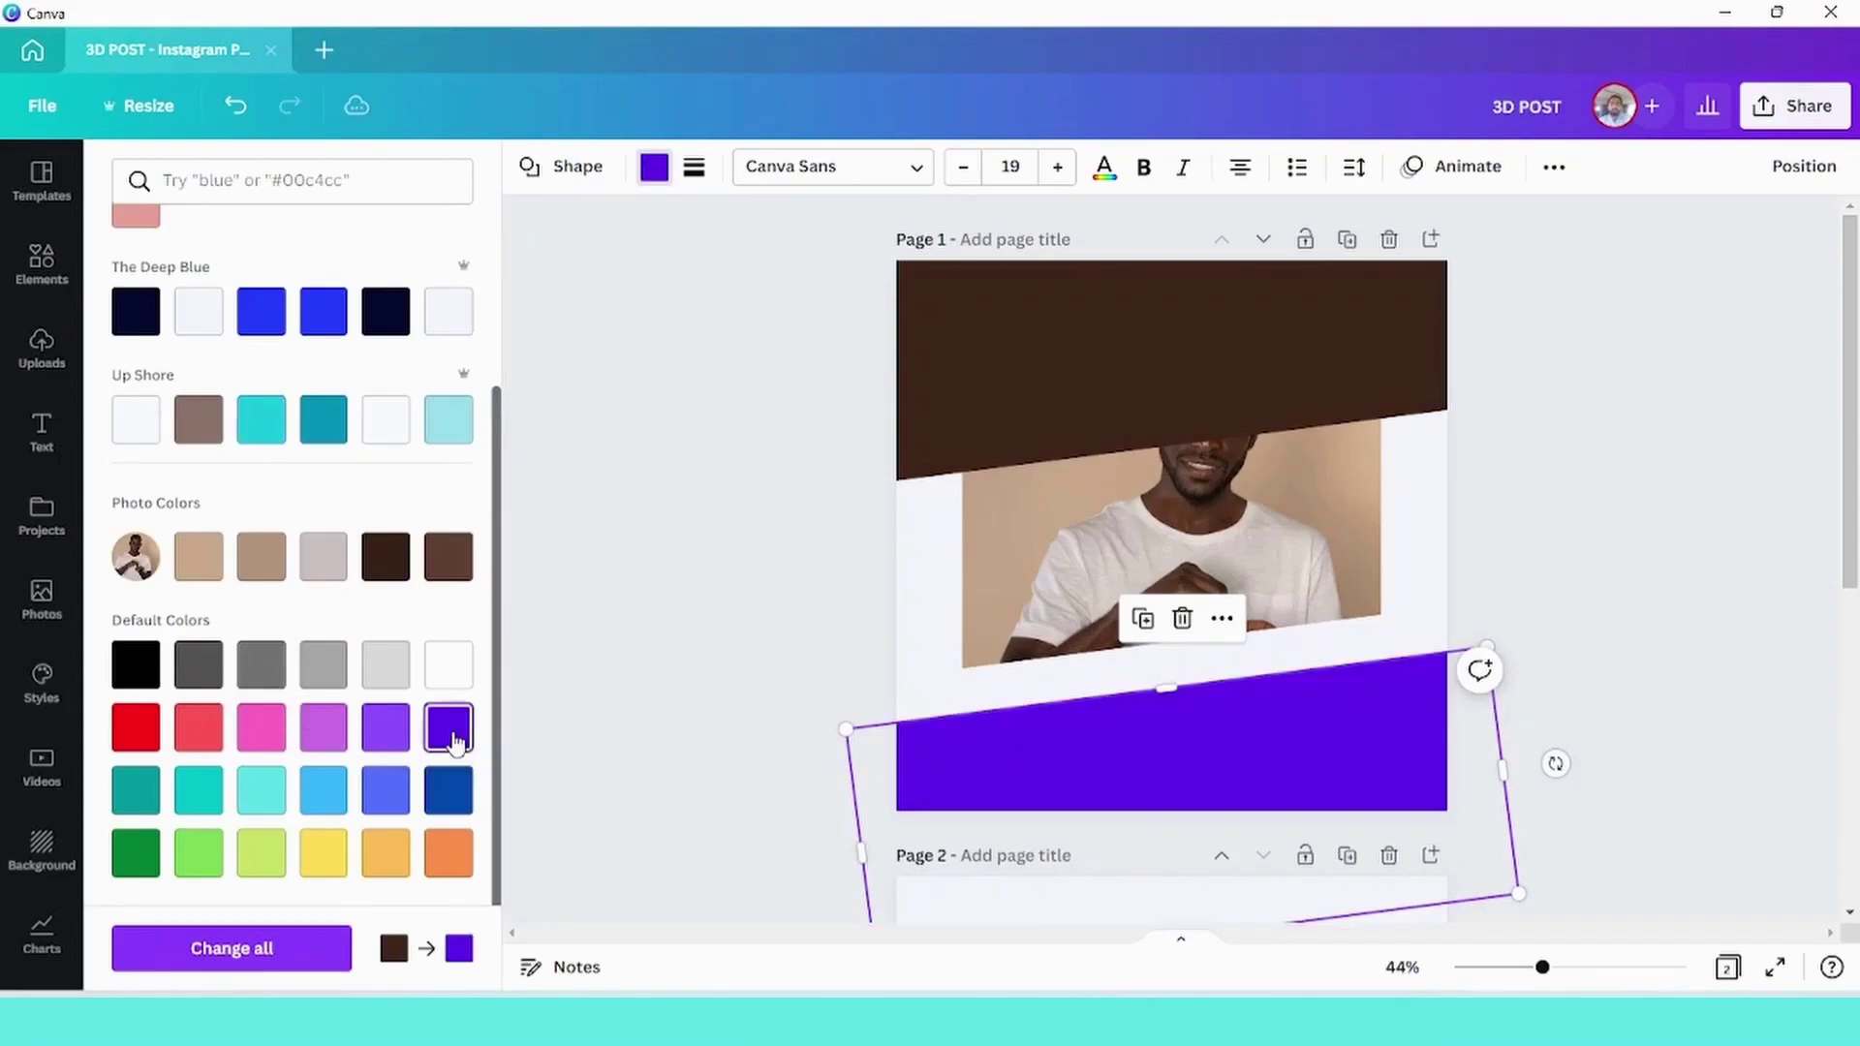
# Duplicate the upper brown band on page 1 and shift the copy slightly upward
pyautogui.click(1201, 386)
pyautogui.click(1102, 519)
pyautogui.moveTo(1107, 378); pyautogui.dragTo(1095, 308)
# Fill the original upper band, the one bordering the photo, with the off-white document colour
pyautogui.doubleClick(1044, 432)
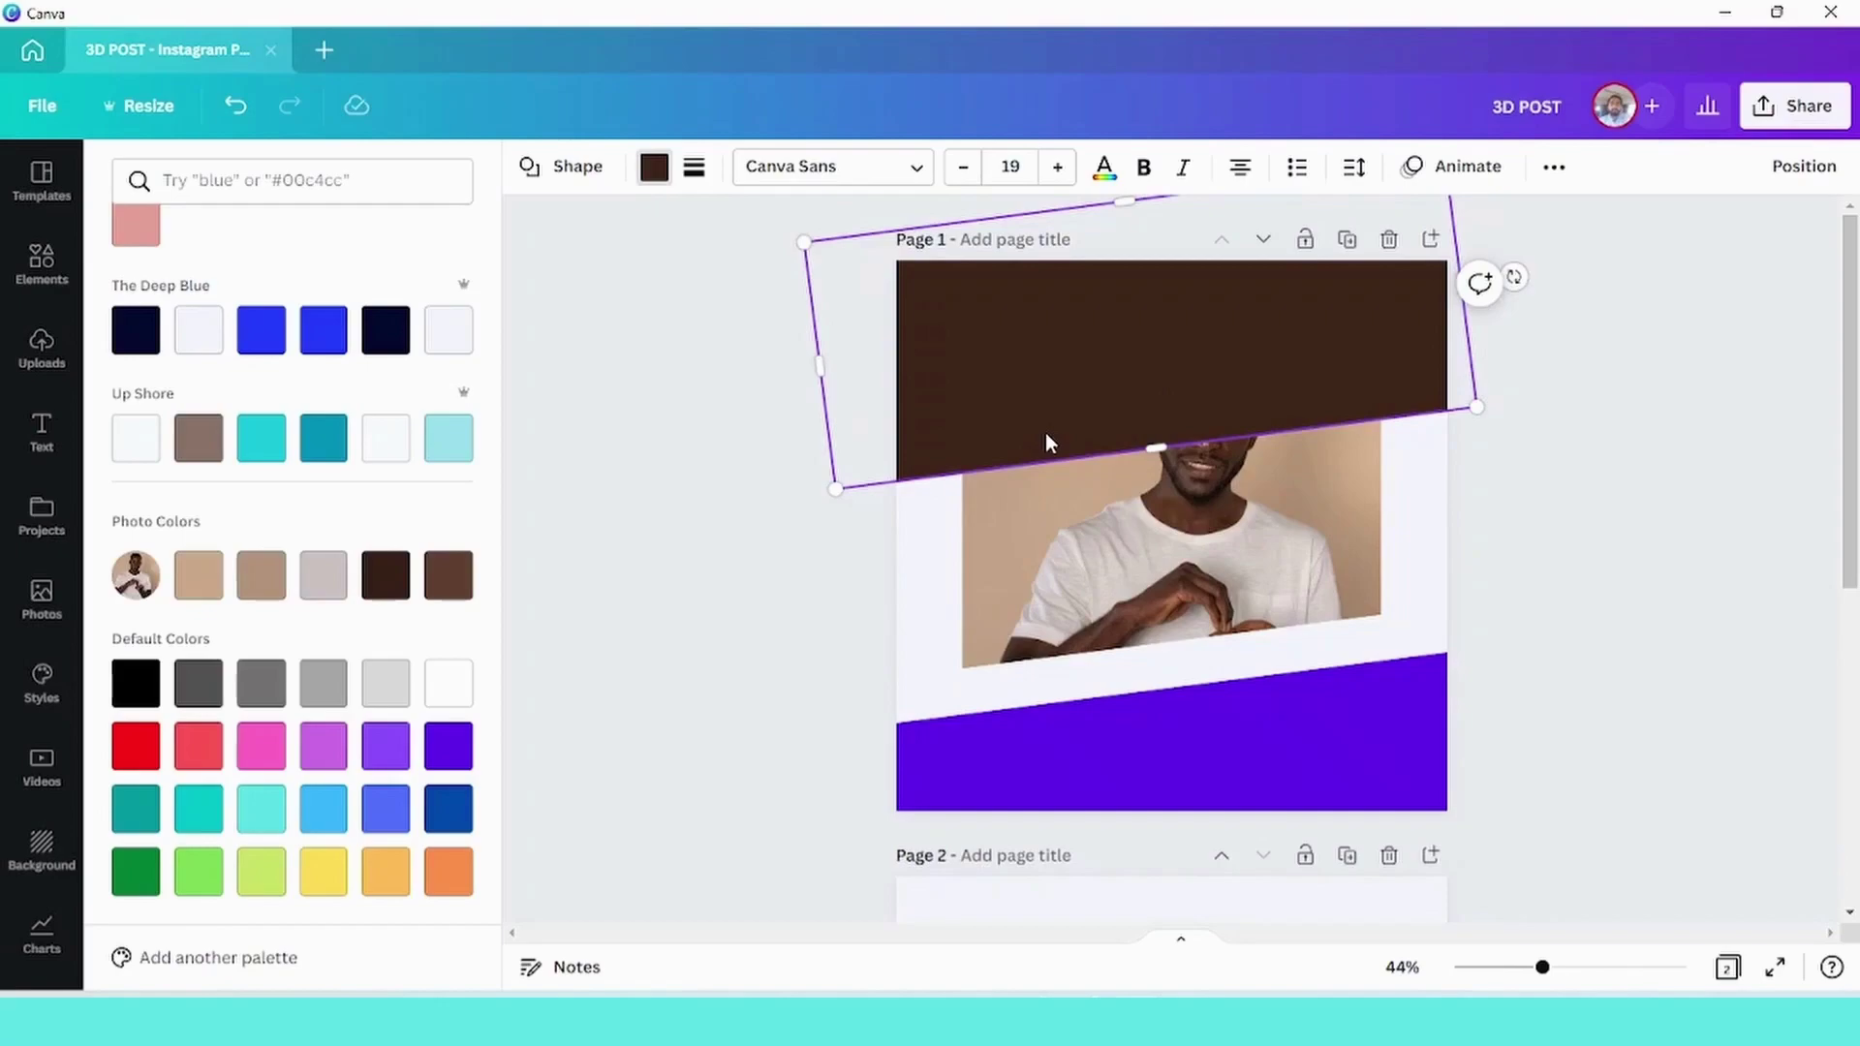
pyautogui.scroll(3, 369, 259)
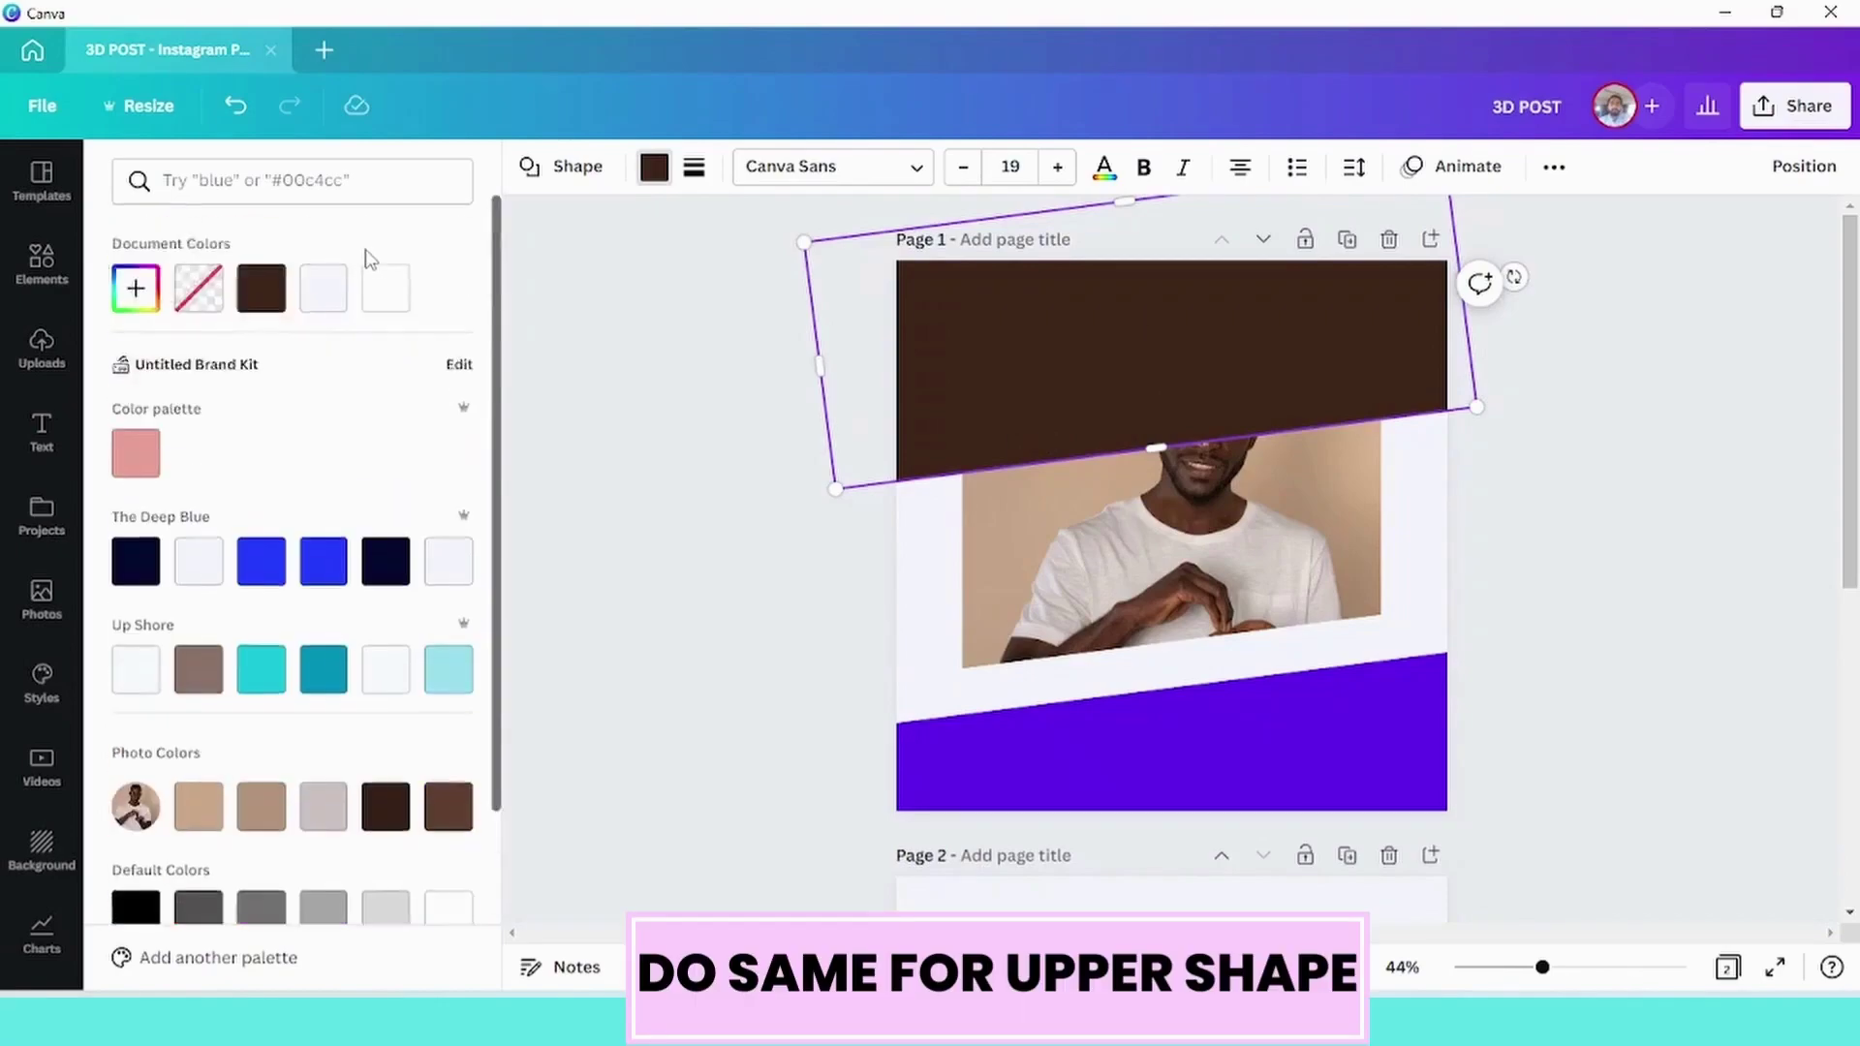
pyautogui.click(323, 288)
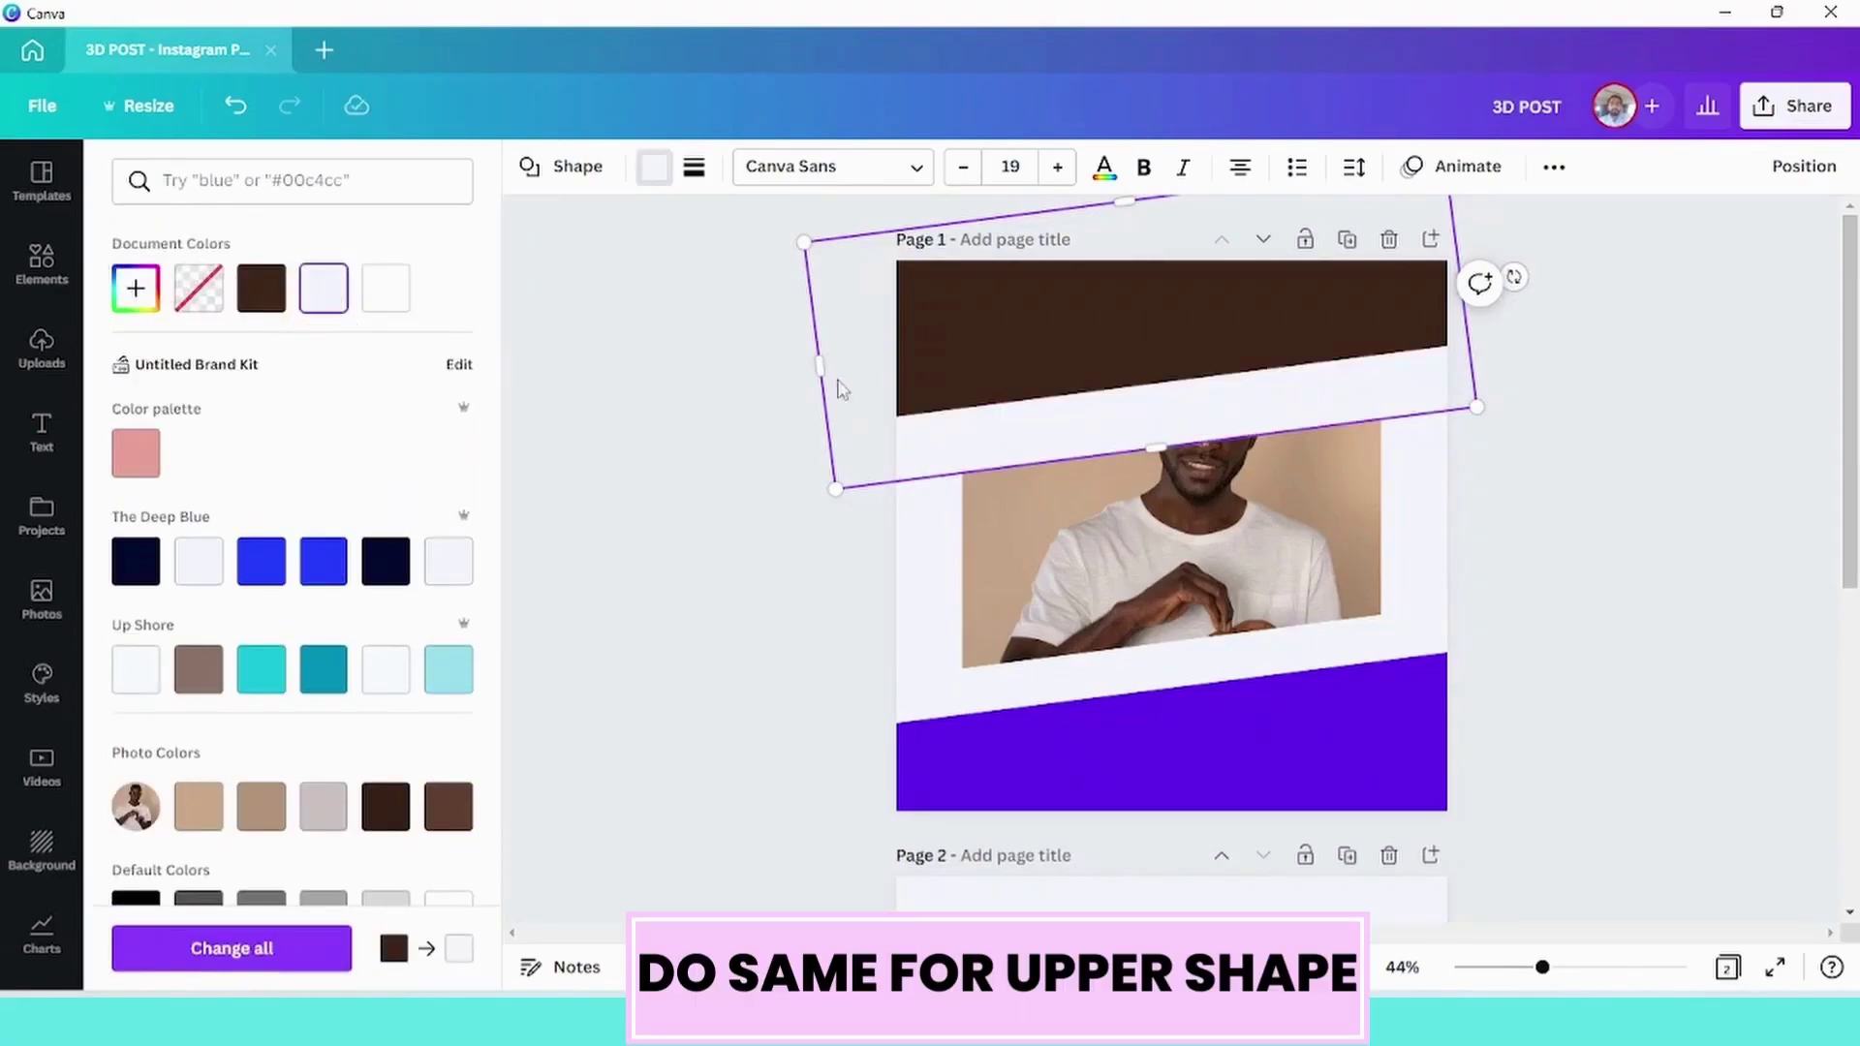
# Extend the remaining brown band slightly downward to narrow the off-white strip, and fill it with the same deep violet as the lower band
pyautogui.click(1109, 362)
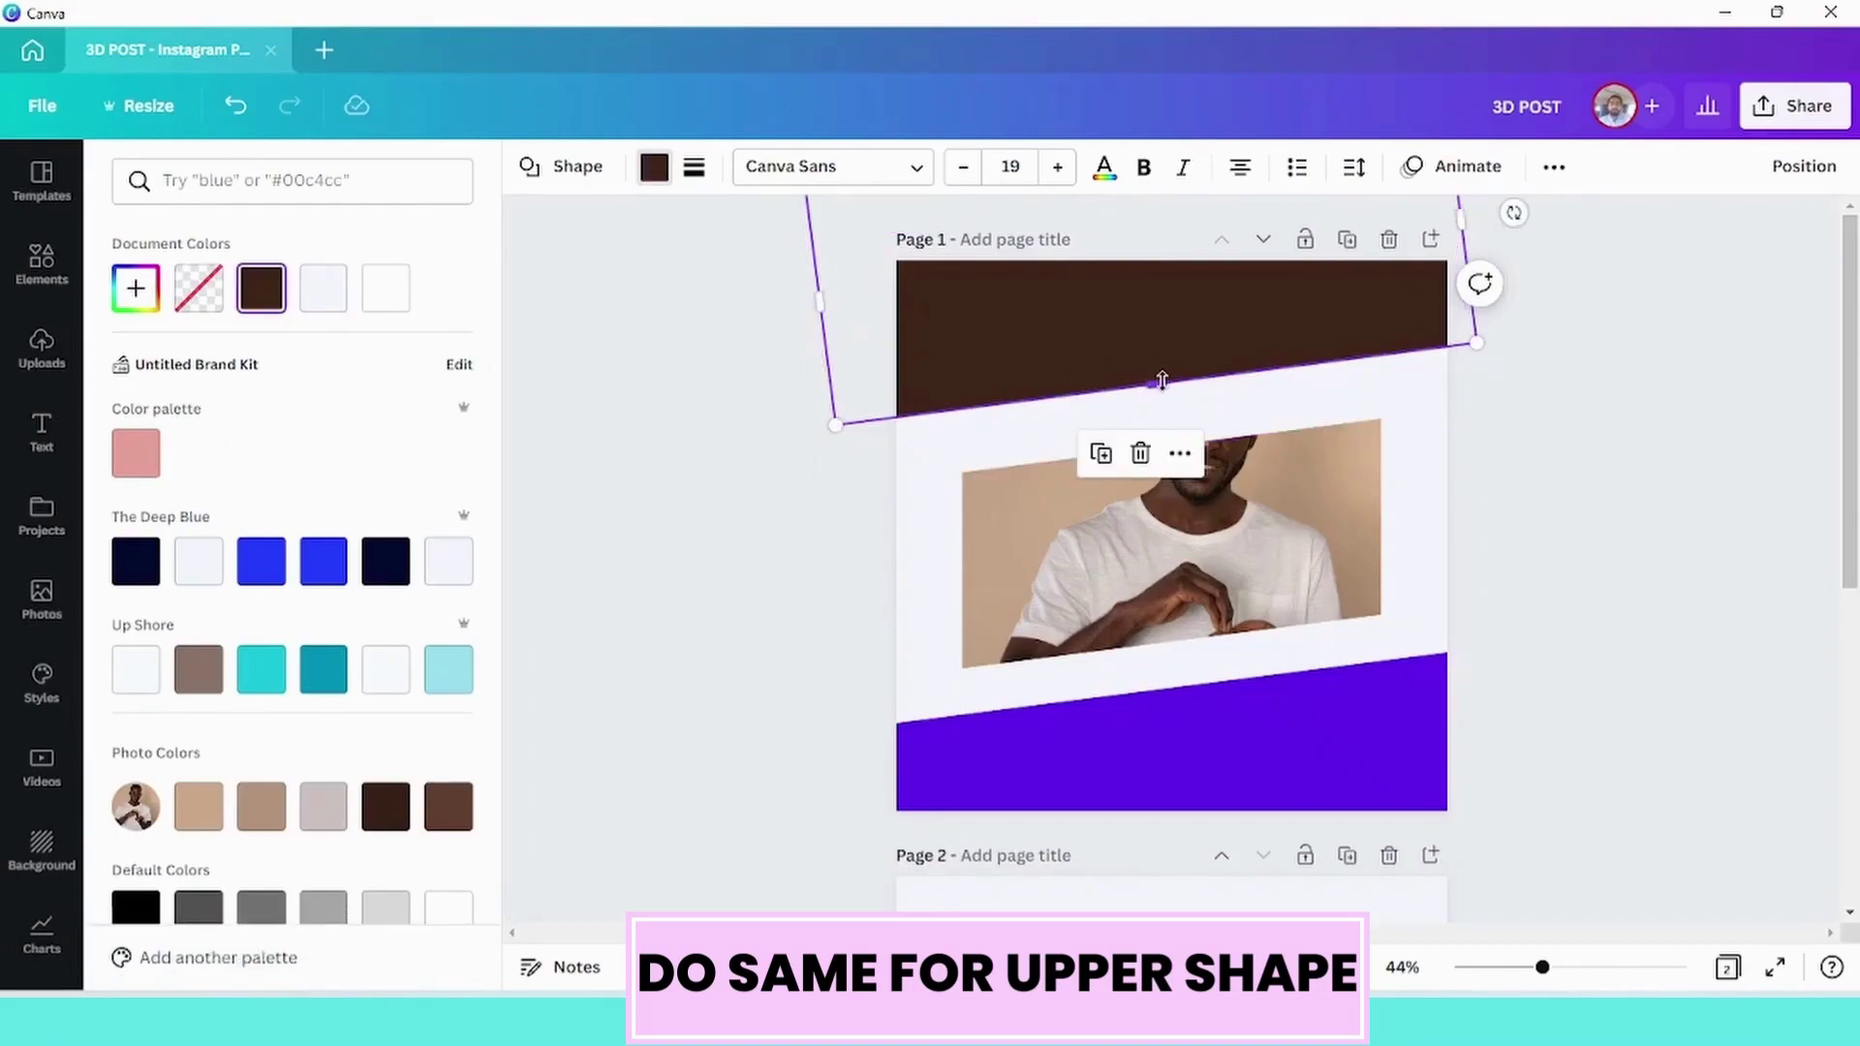
pyautogui.moveTo(1163, 380); pyautogui.dragTo(1160, 403)
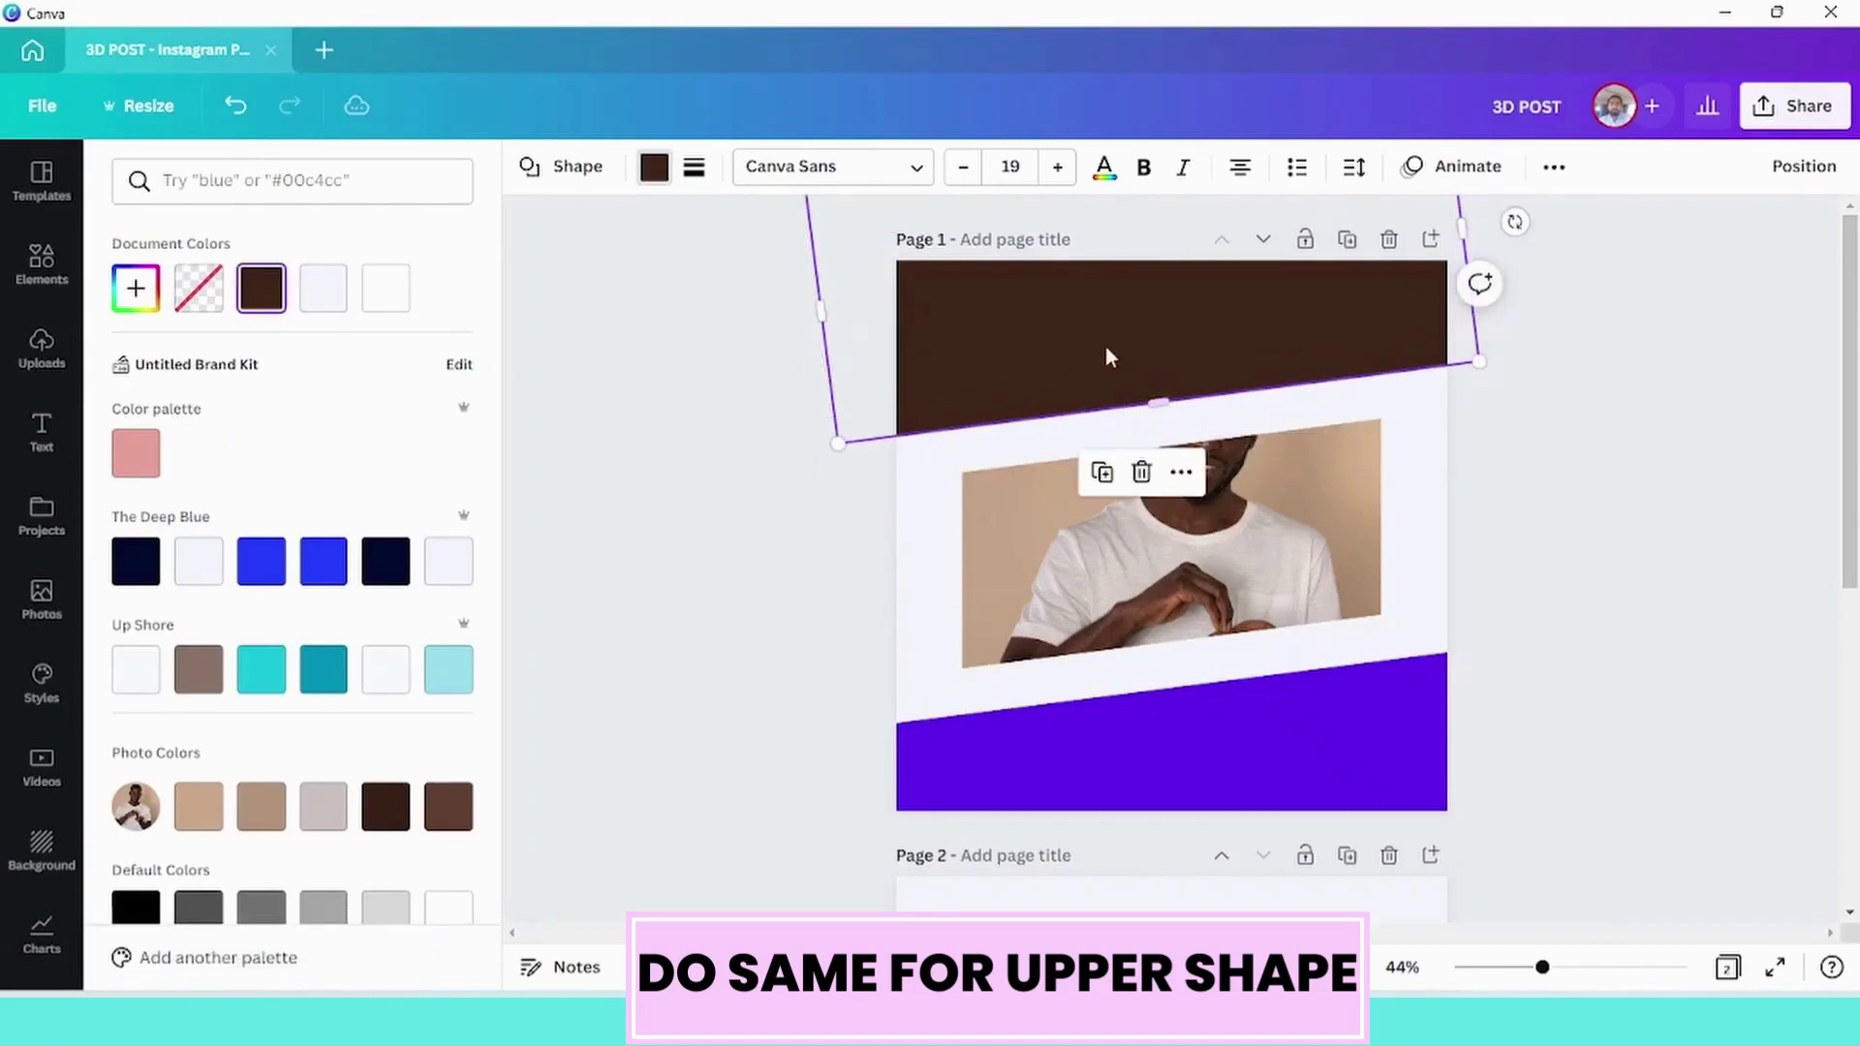
pyautogui.doubleClick(1107, 353)
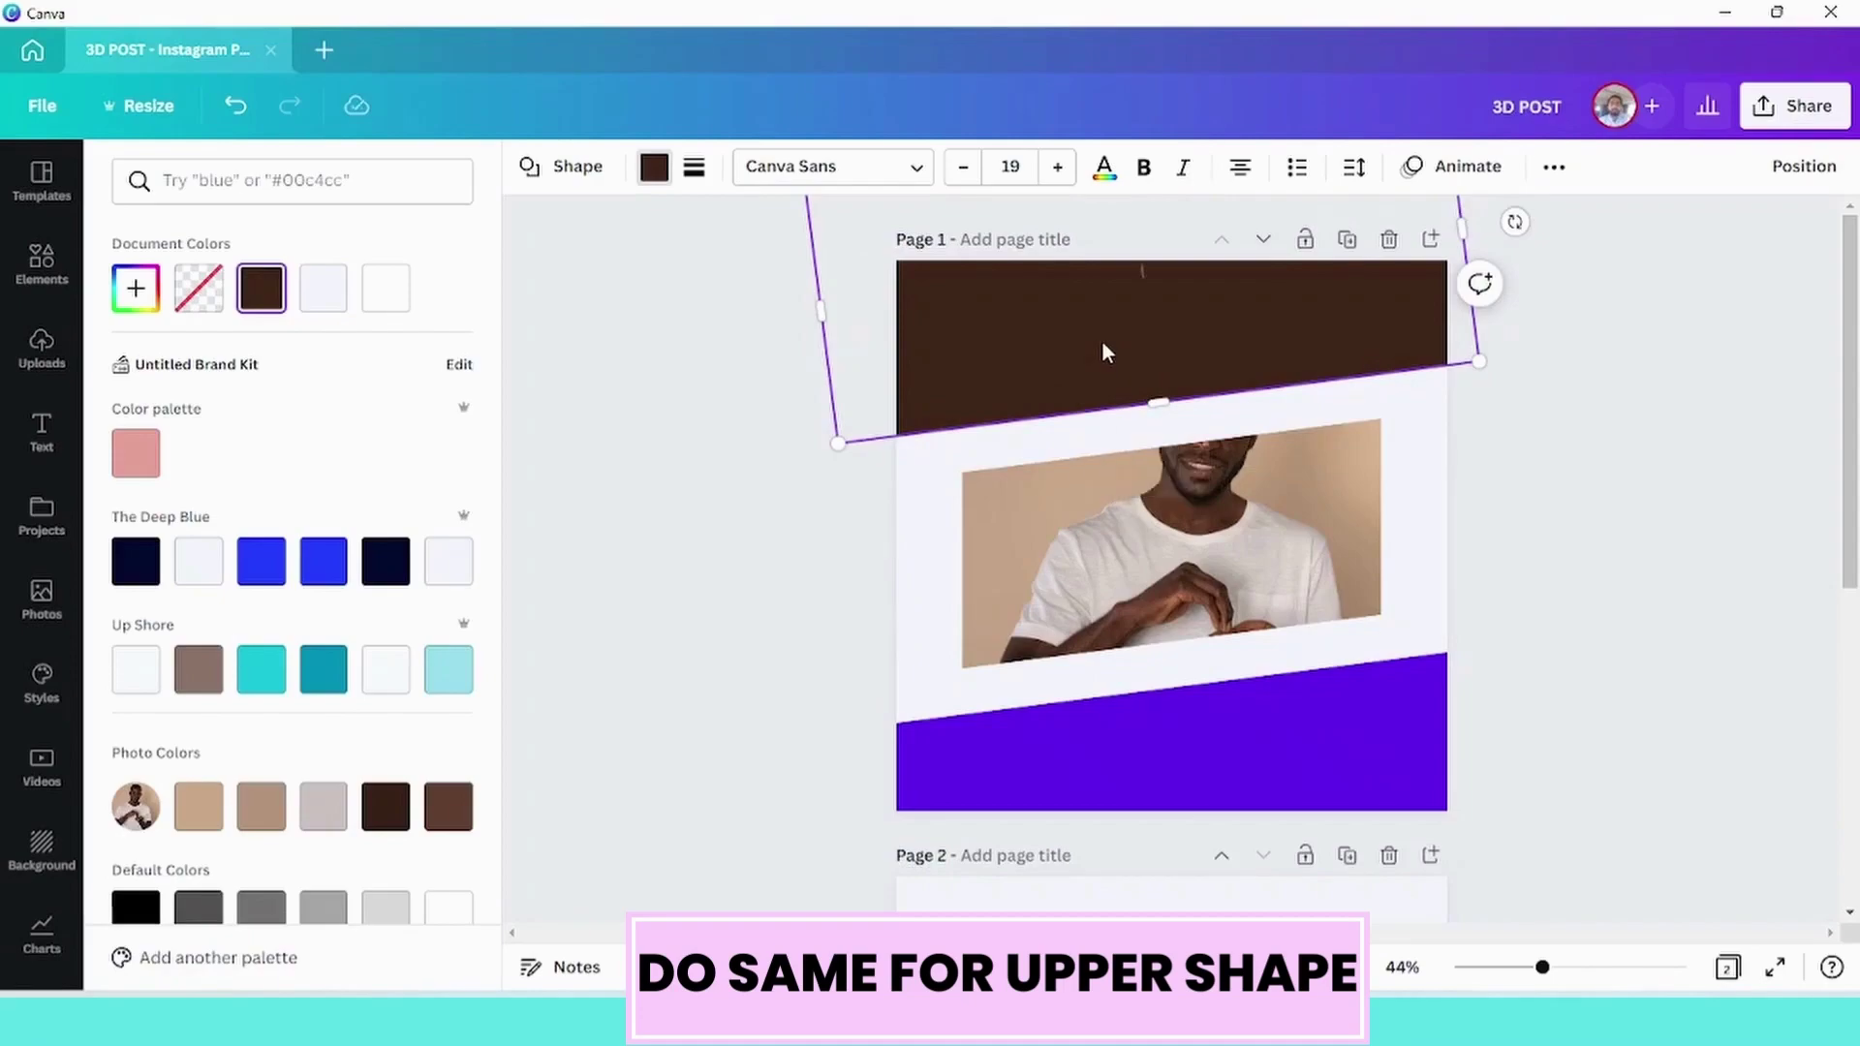
pyautogui.click(270, 578)
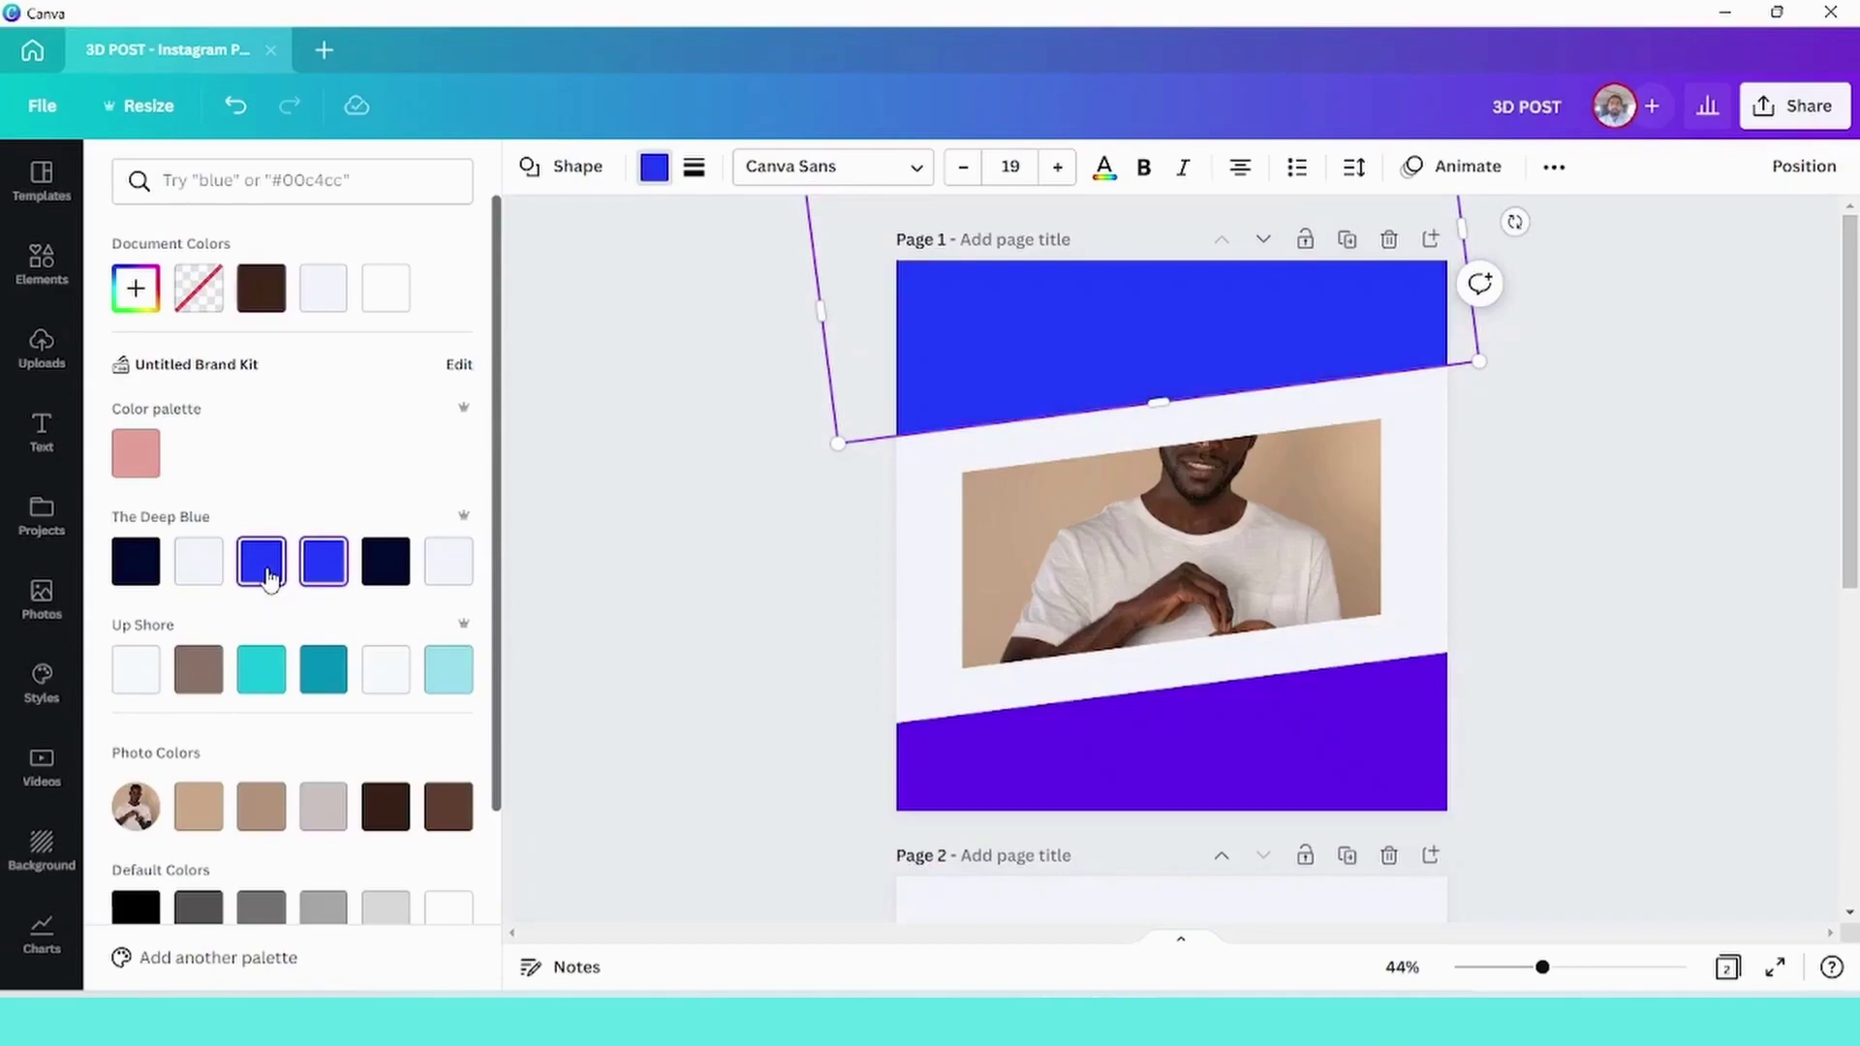
pyautogui.click(325, 573)
pyautogui.scroll(-2, 286, 606)
pyautogui.click(446, 763)
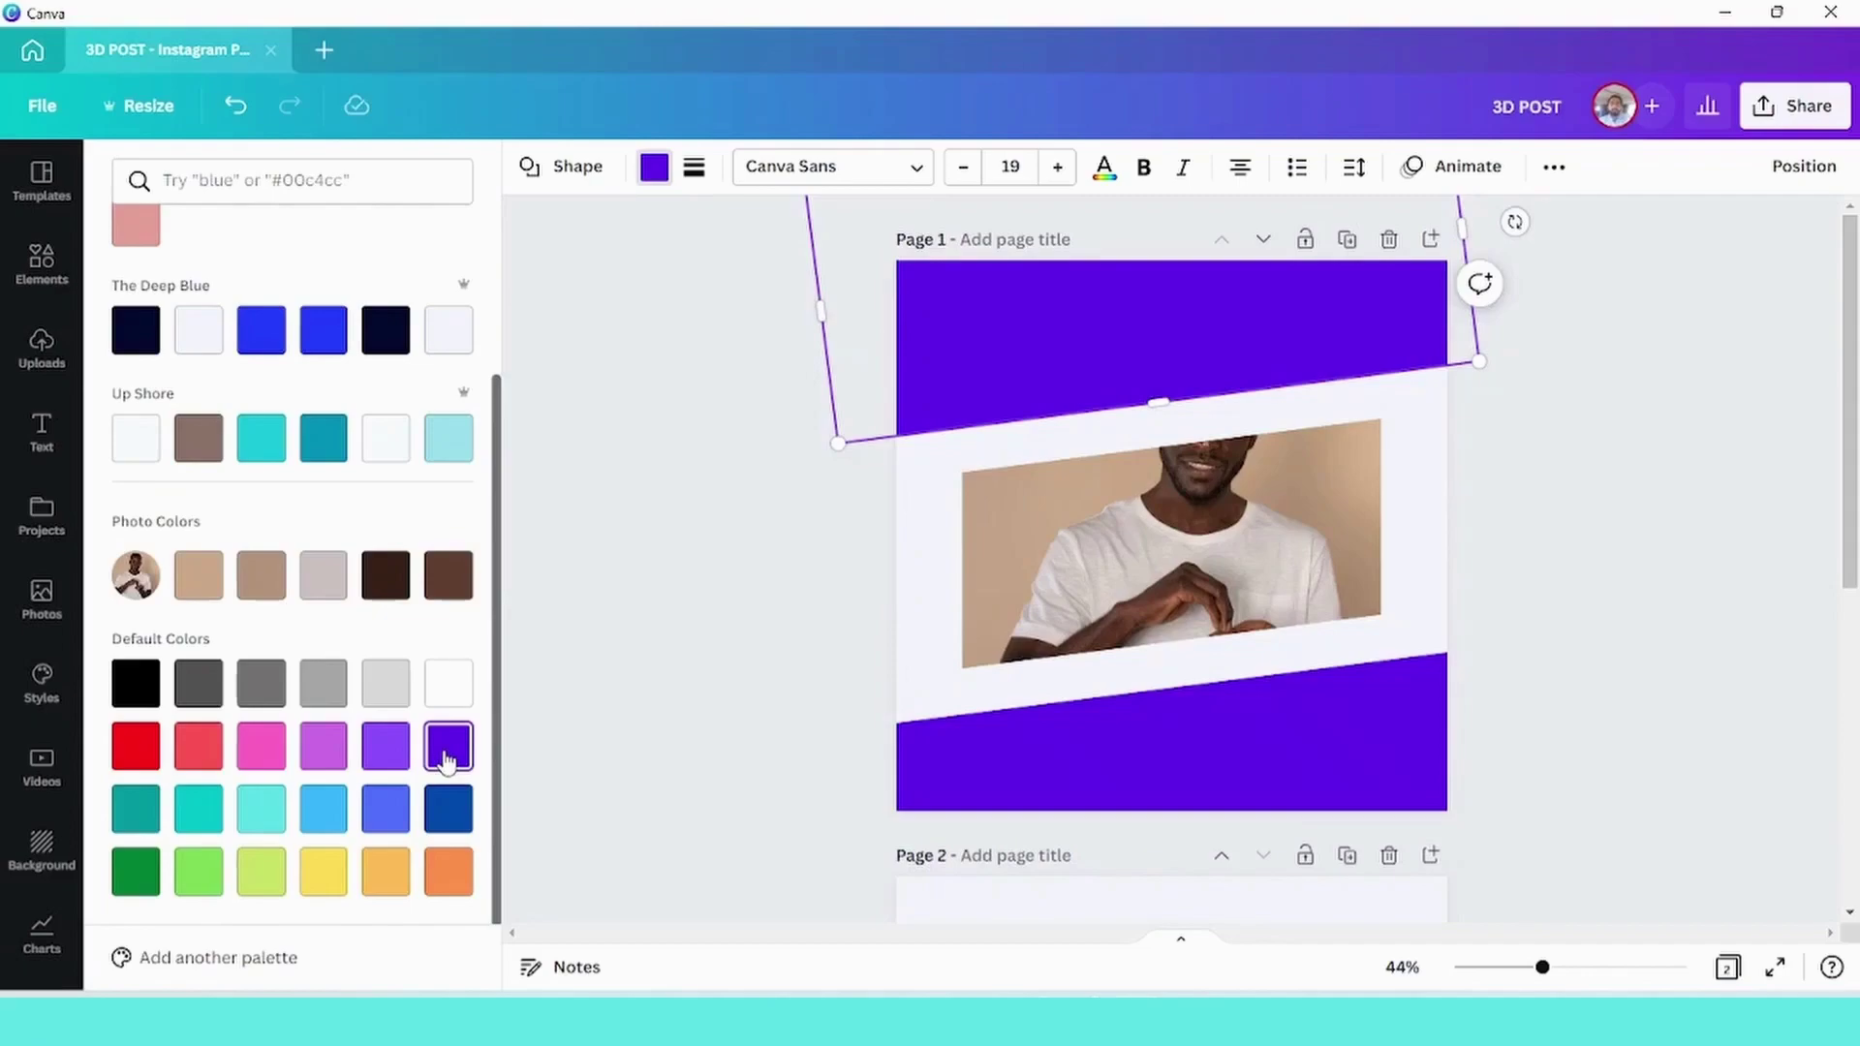
pyautogui.scroll(2, 388, 482)
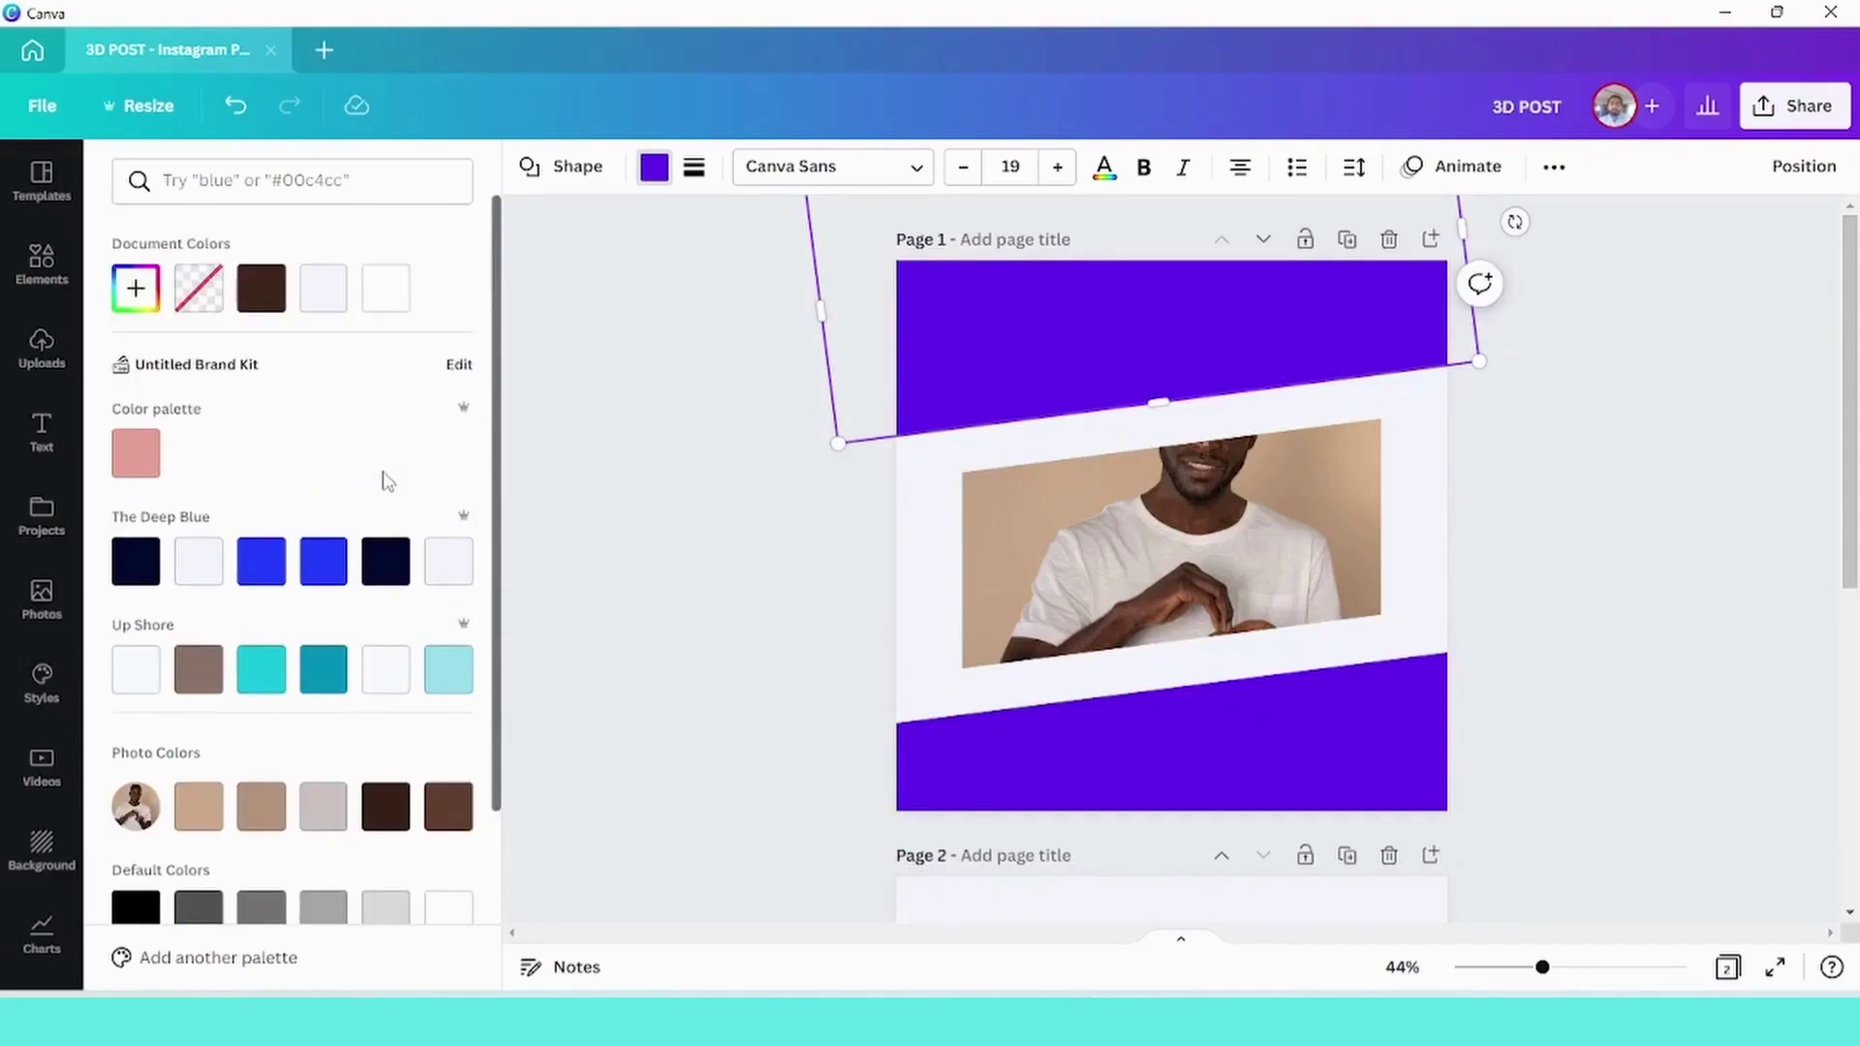
pyautogui.press('Escape')
pyautogui.click(617, 436)
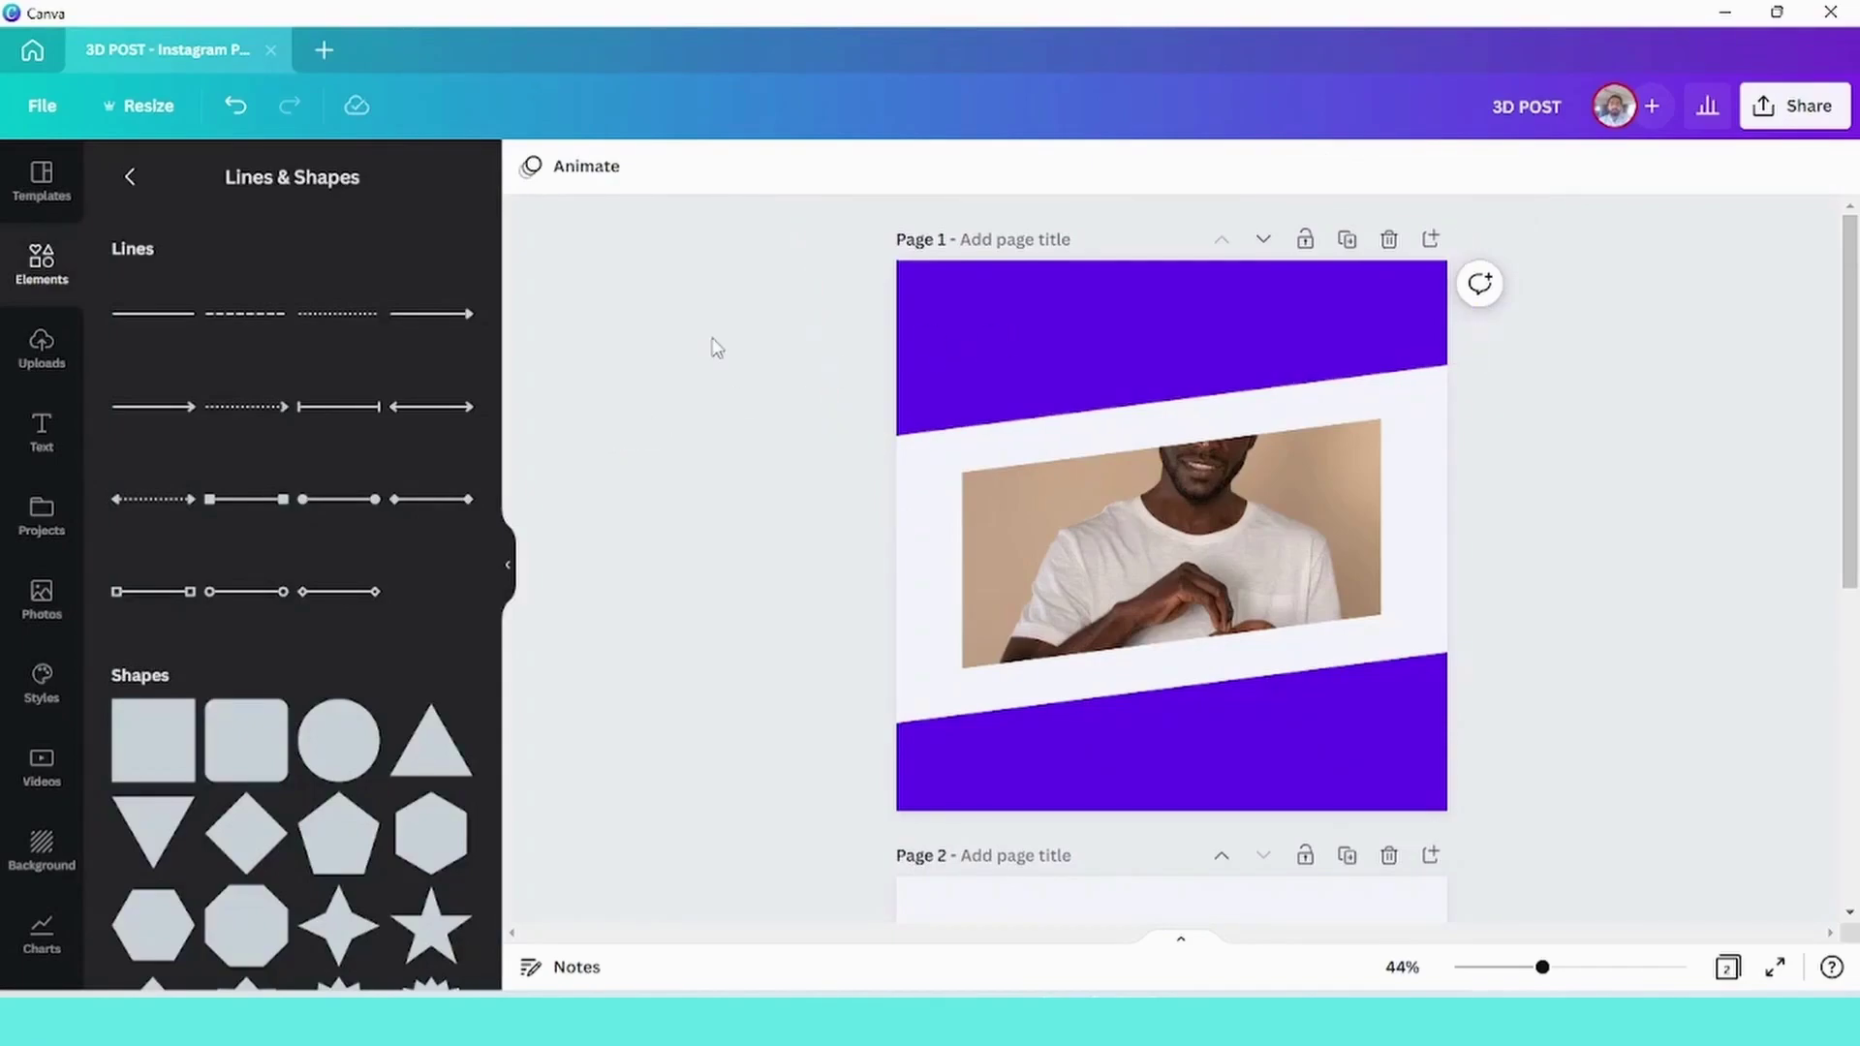
# Select the photo and all bands on page 1 together and nudge them very slightly to the right
pyautogui.moveTo(713, 337); pyautogui.dragTo(1405, 712)
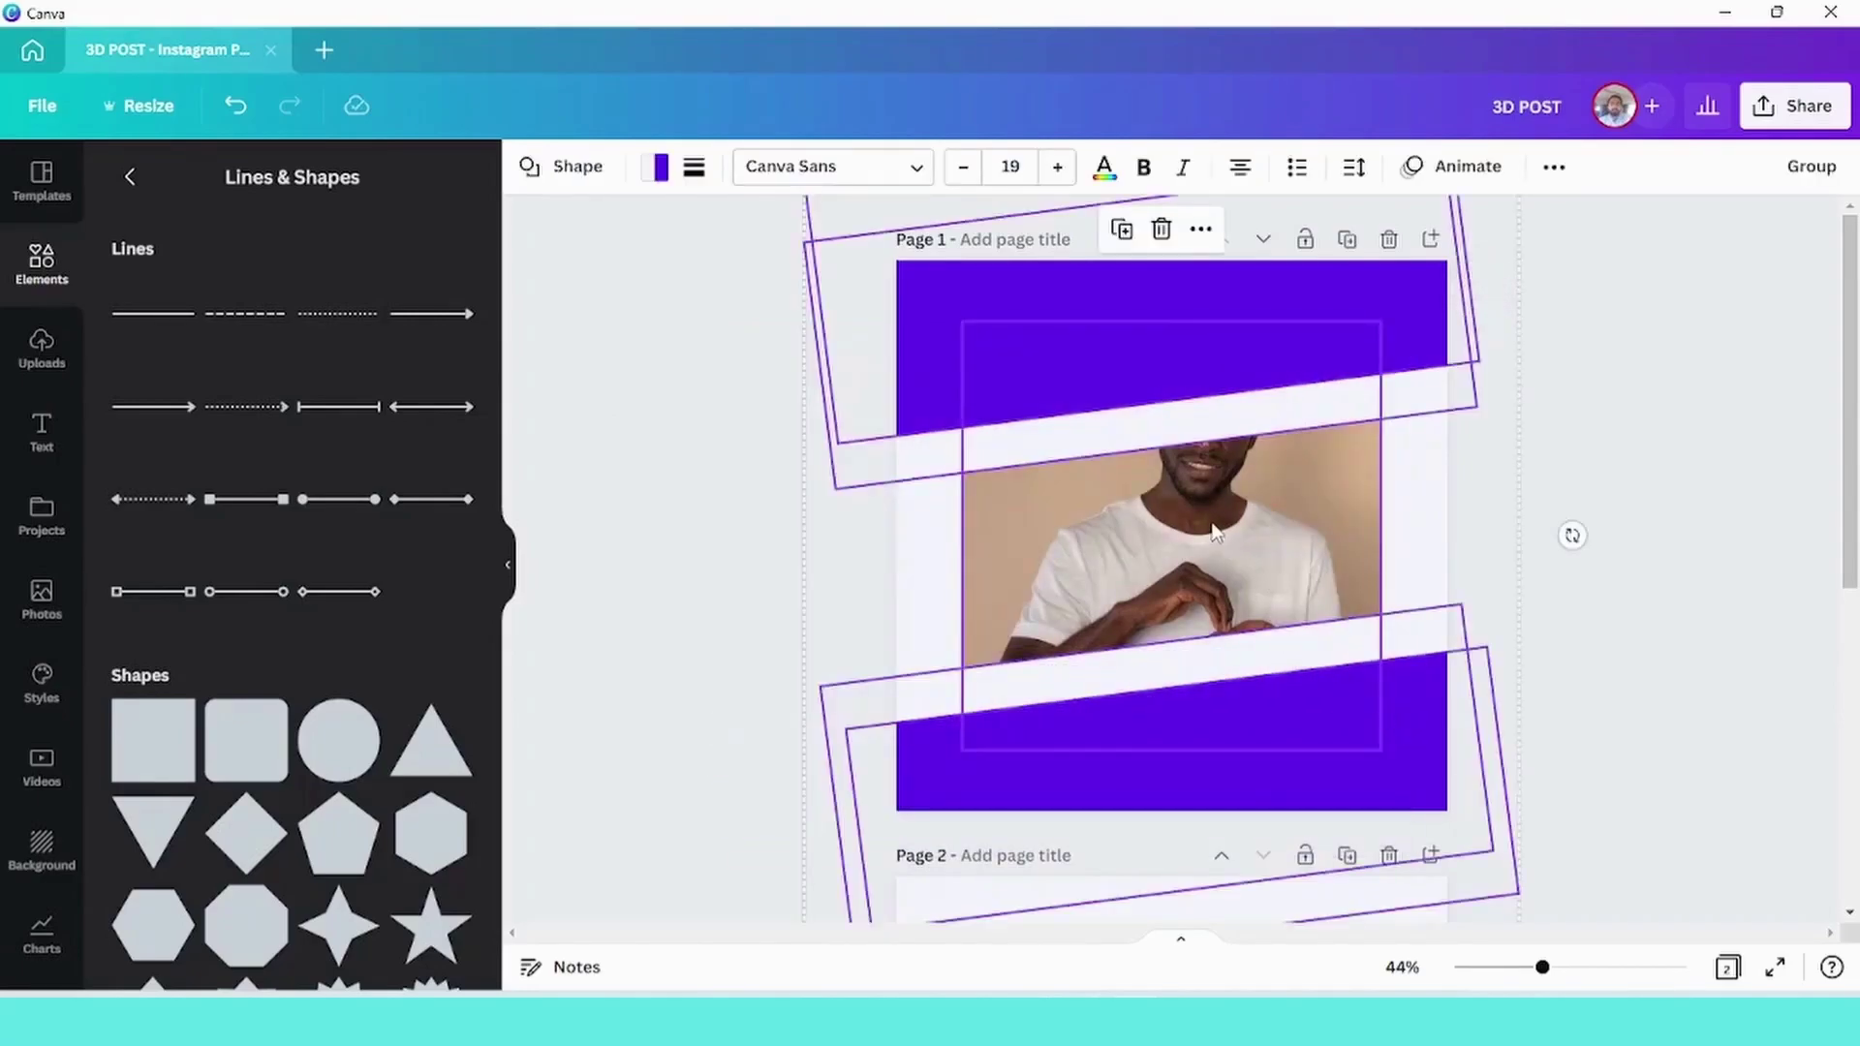
pyautogui.moveTo(1217, 531); pyautogui.dragTo(1218, 526)
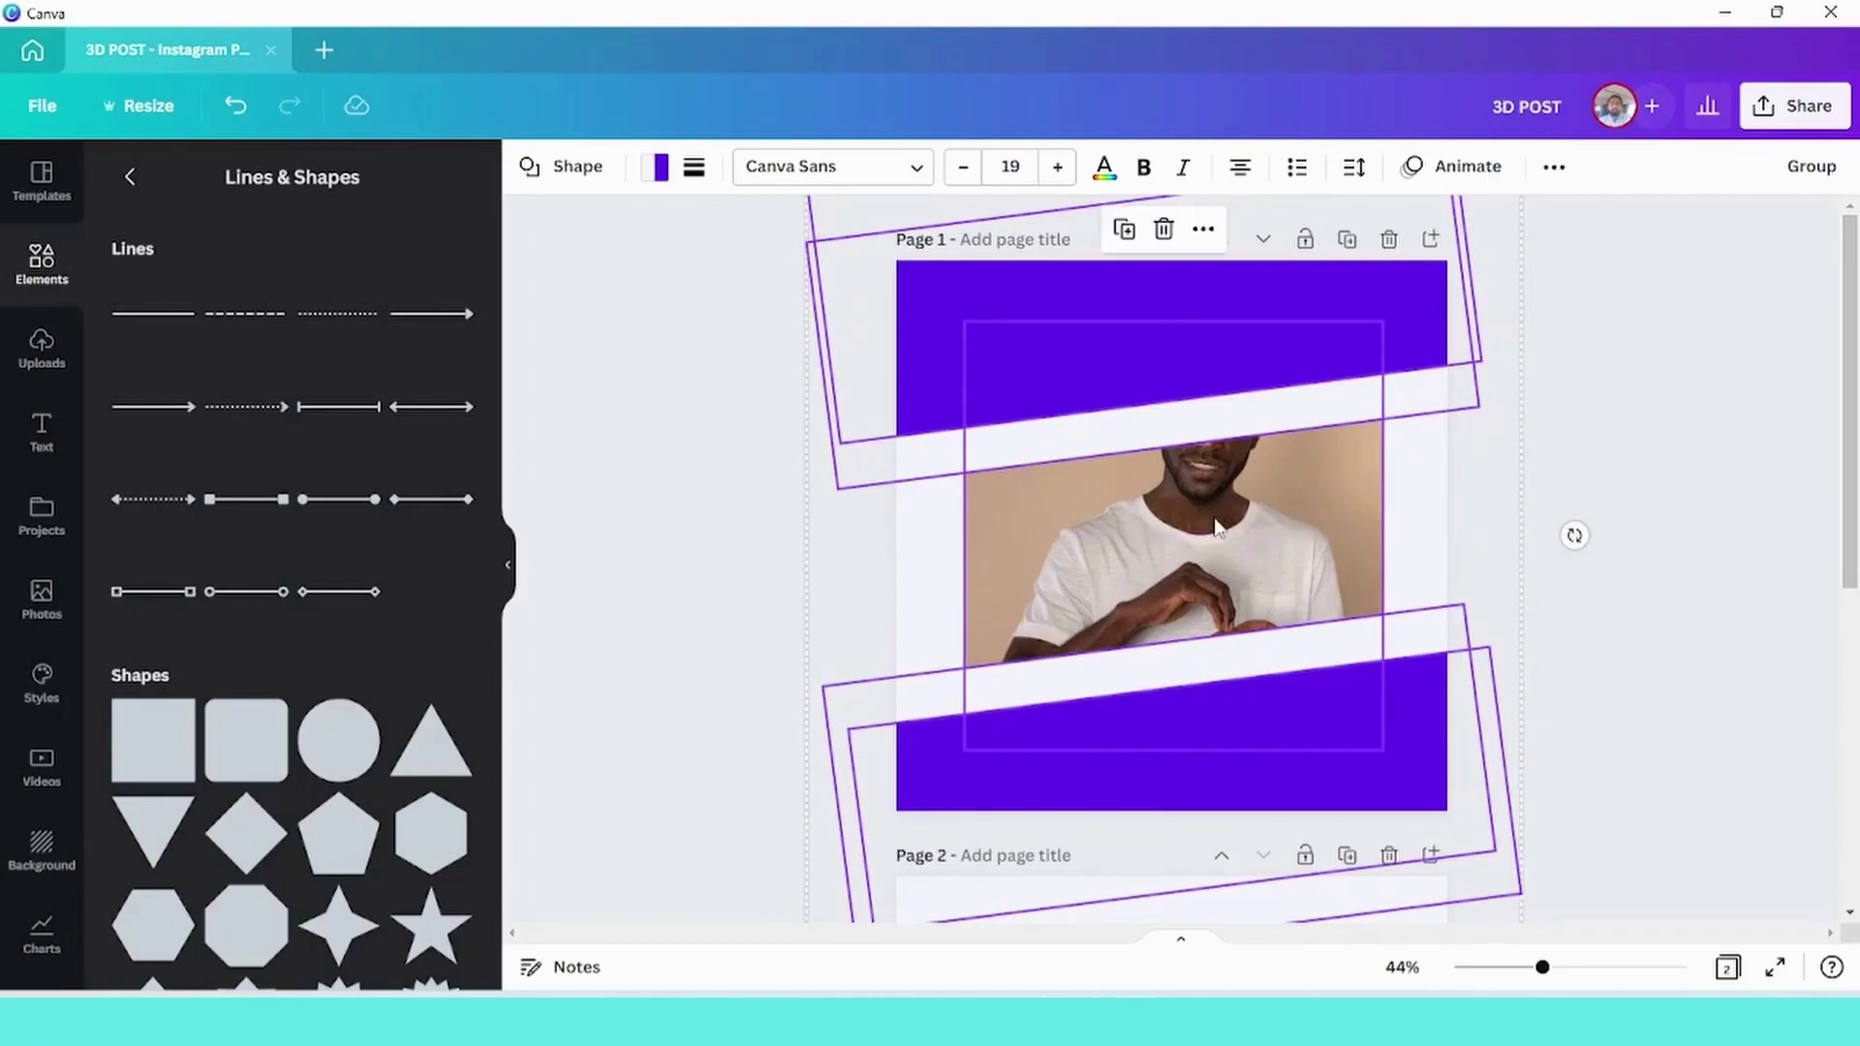
pyautogui.click(632, 591)
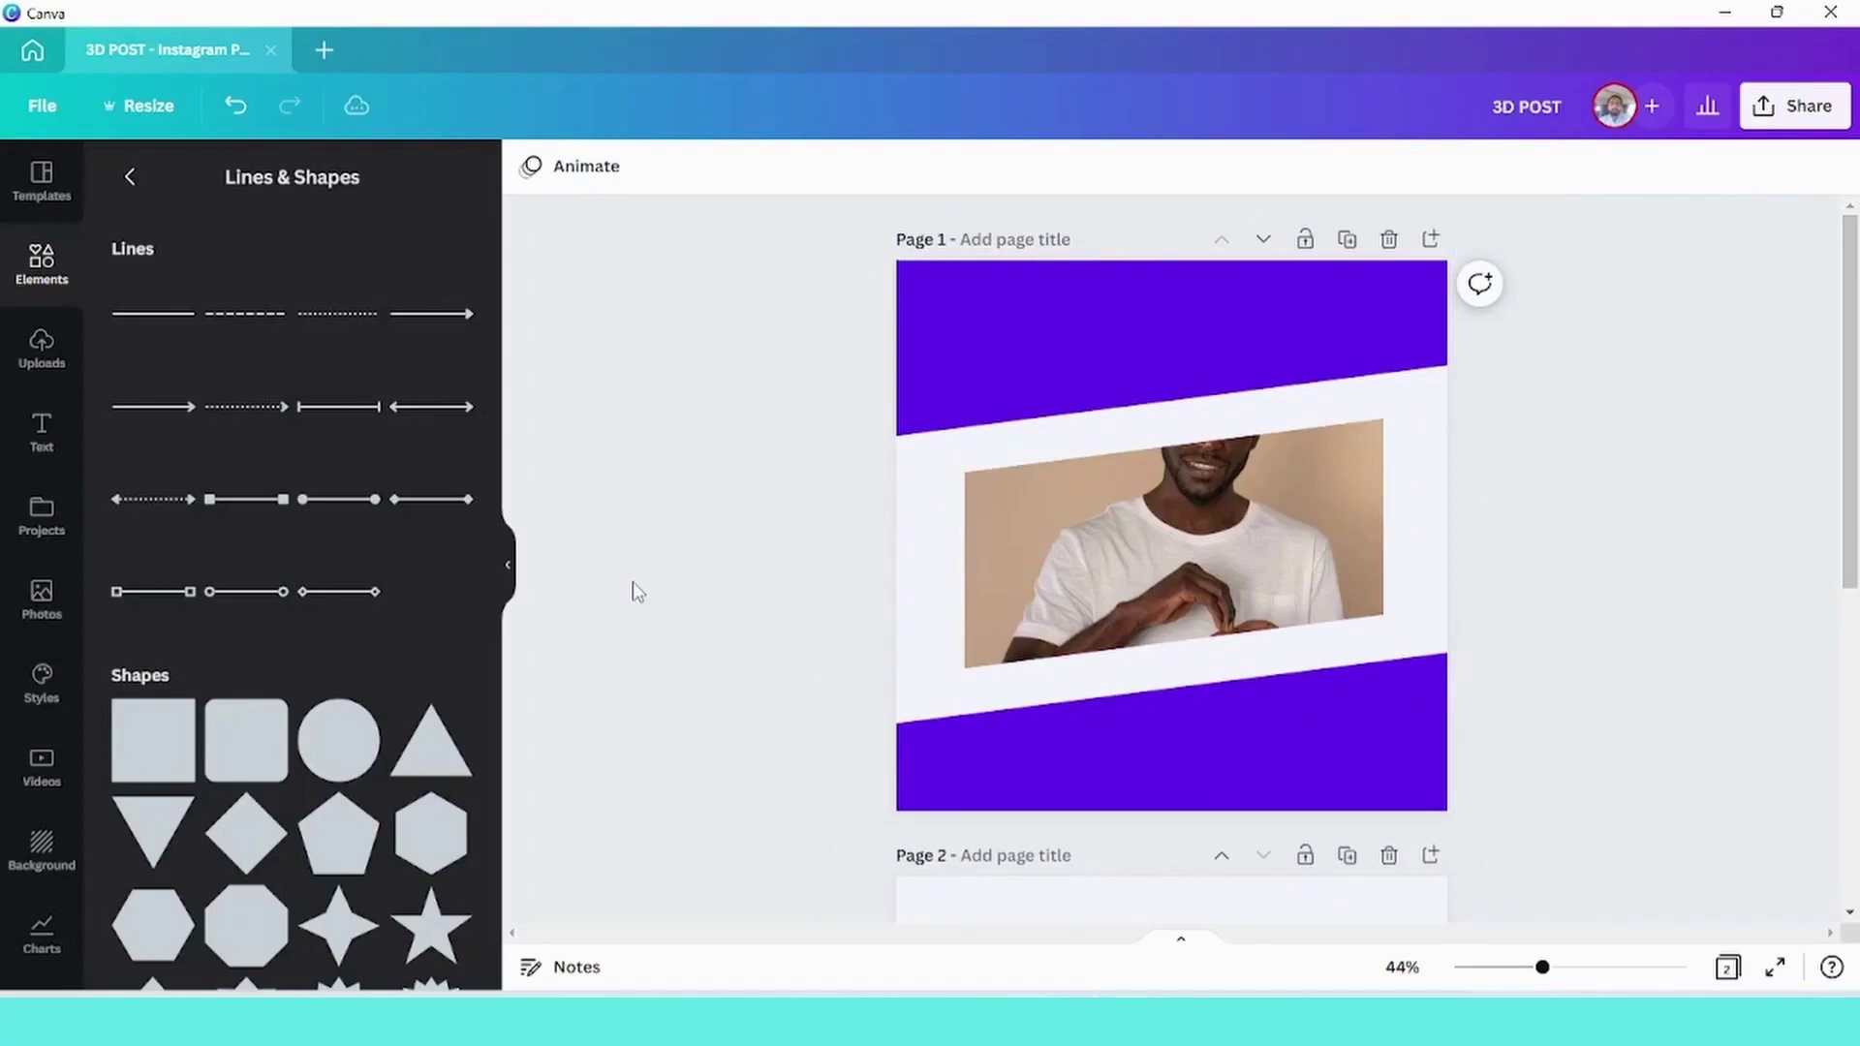
# Duplicate the background-removed man on page 2 and align the copy over the matching photo on page 1
pyautogui.scroll(-3, 632, 591)
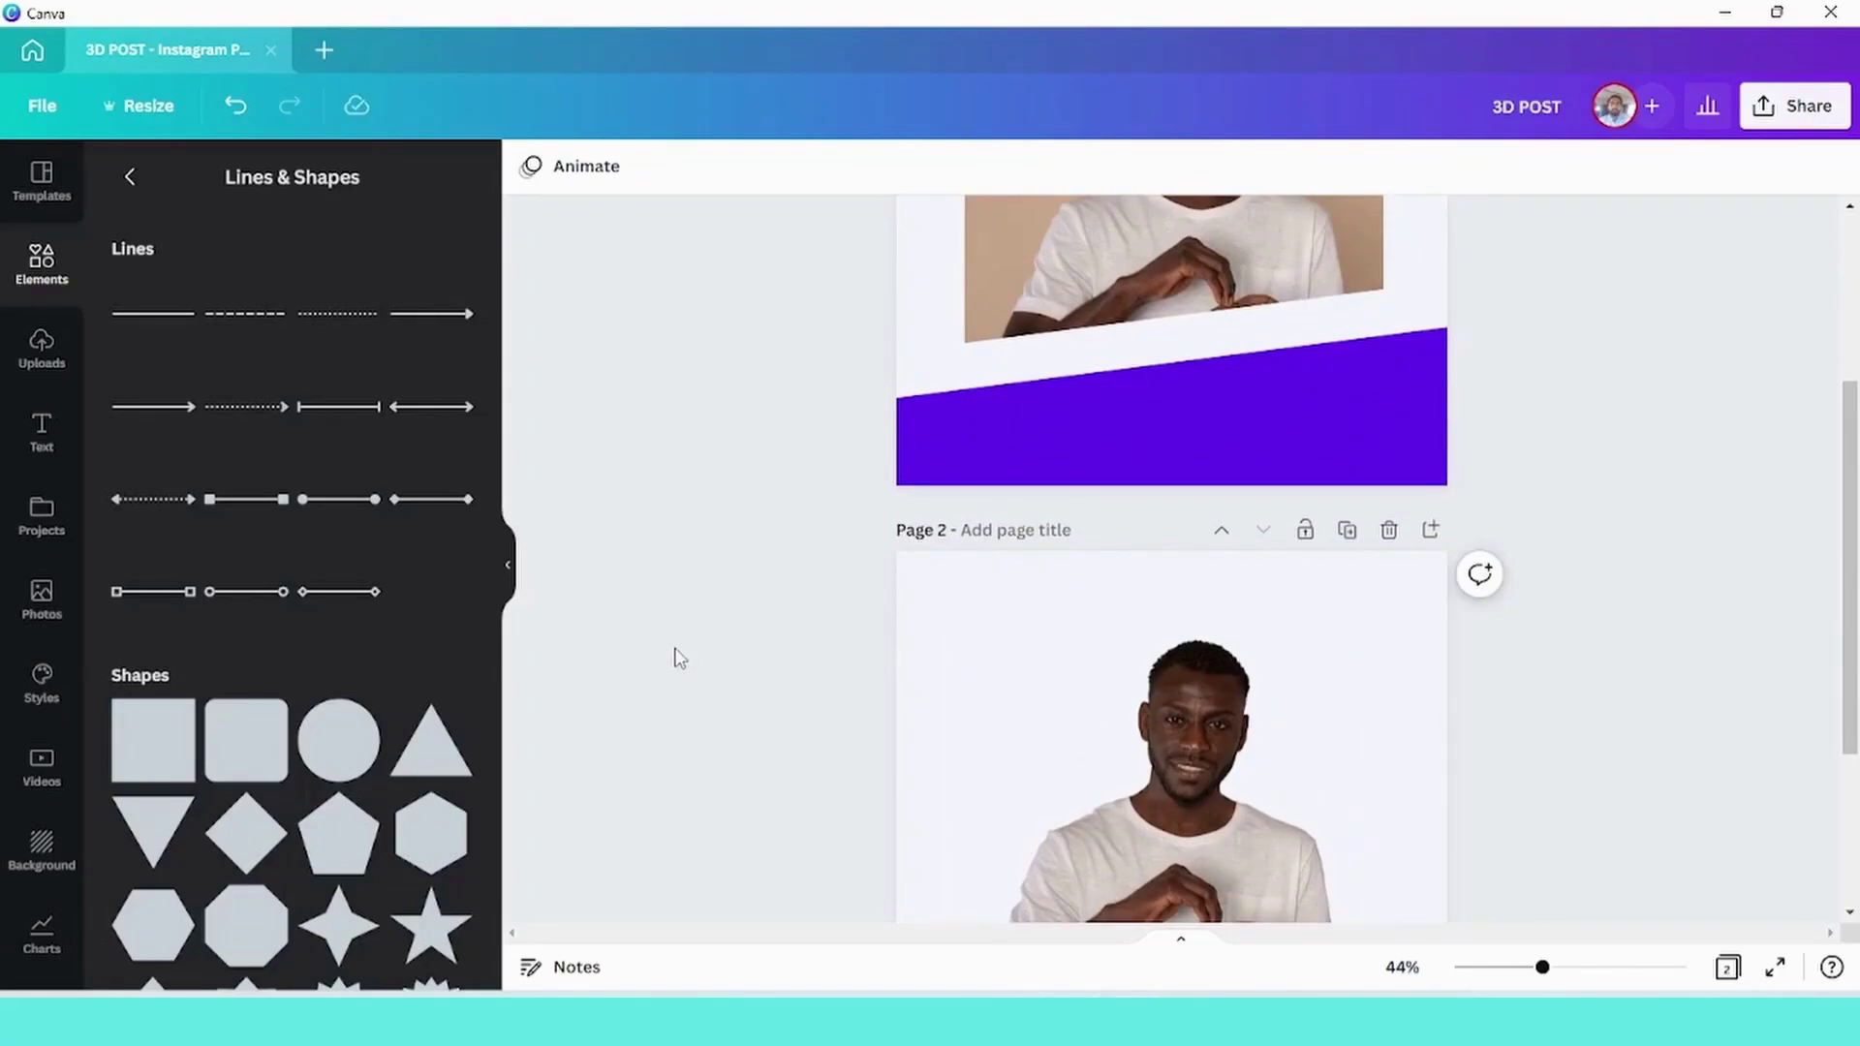
pyautogui.scroll(-3, 677, 652)
pyautogui.click(1229, 585)
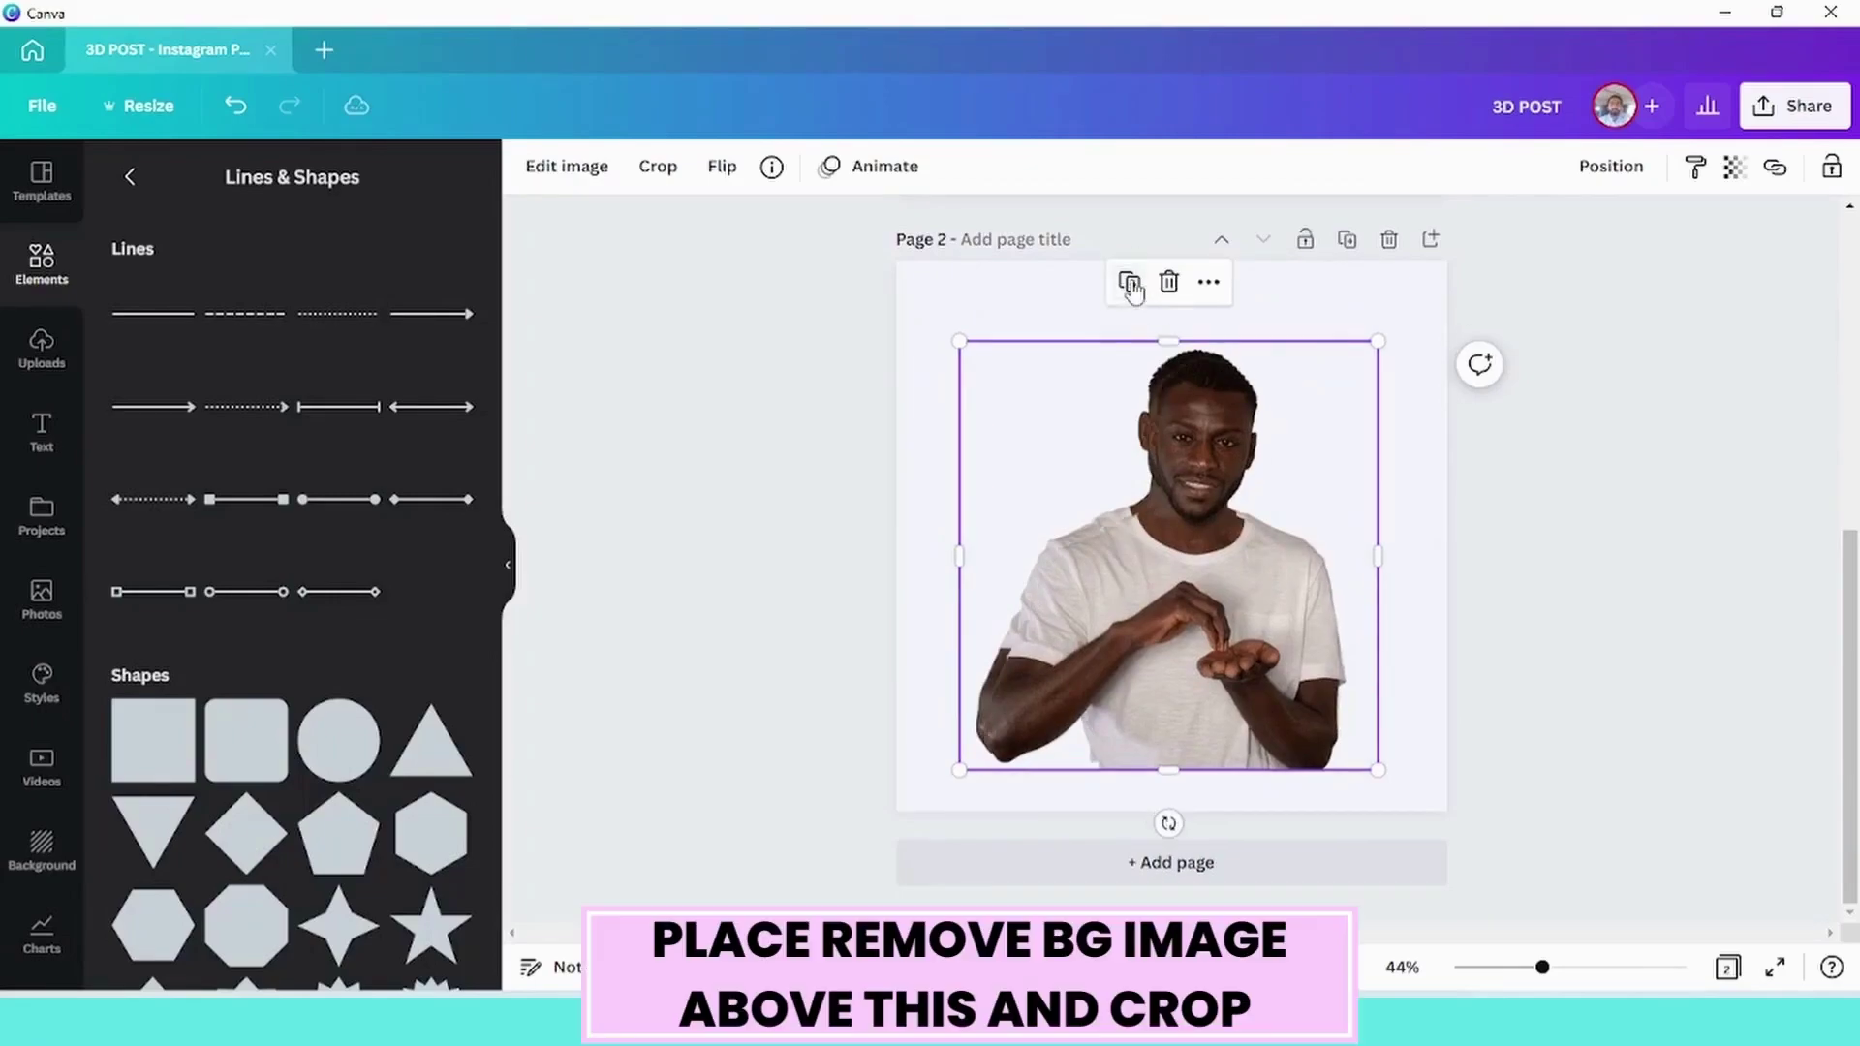
pyautogui.scroll(3, 801, 594)
pyautogui.moveTo(1182, 841); pyautogui.dragTo(1173, 323)
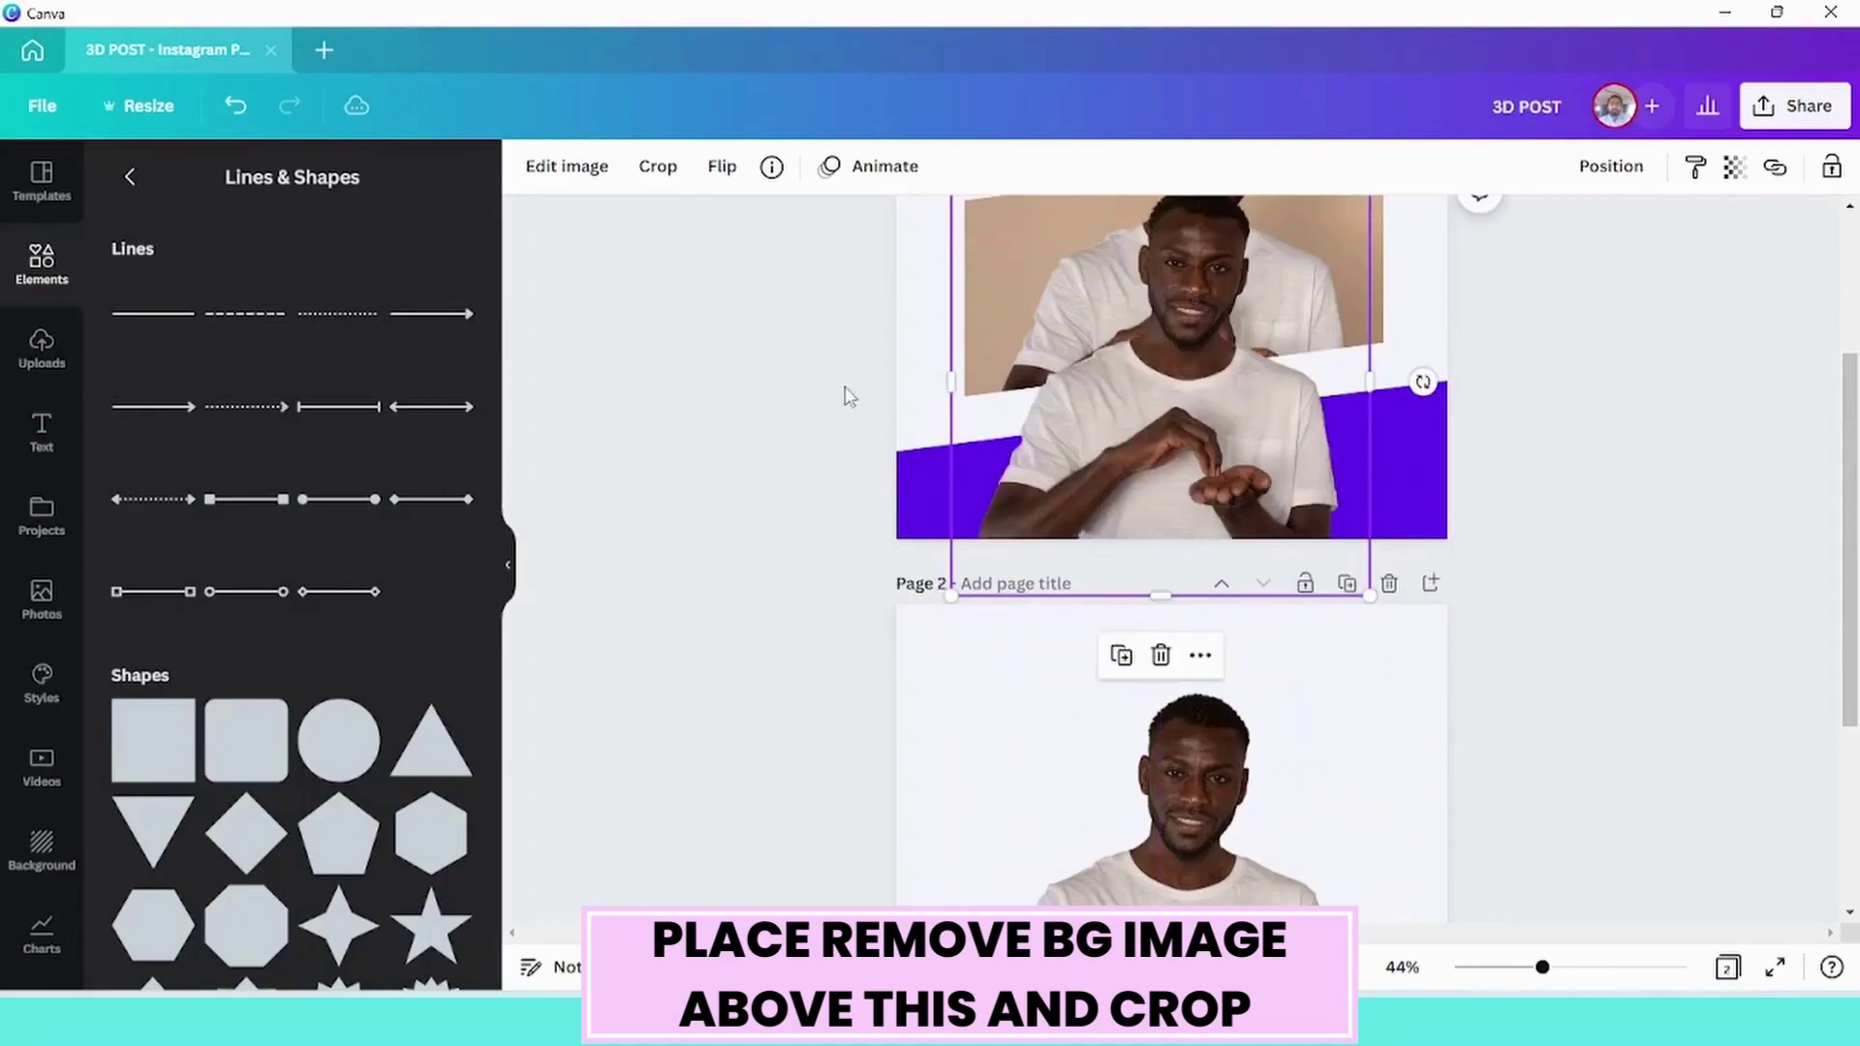
pyautogui.scroll(2, 830, 398)
pyautogui.moveTo(1193, 581); pyautogui.dragTo(1207, 454)
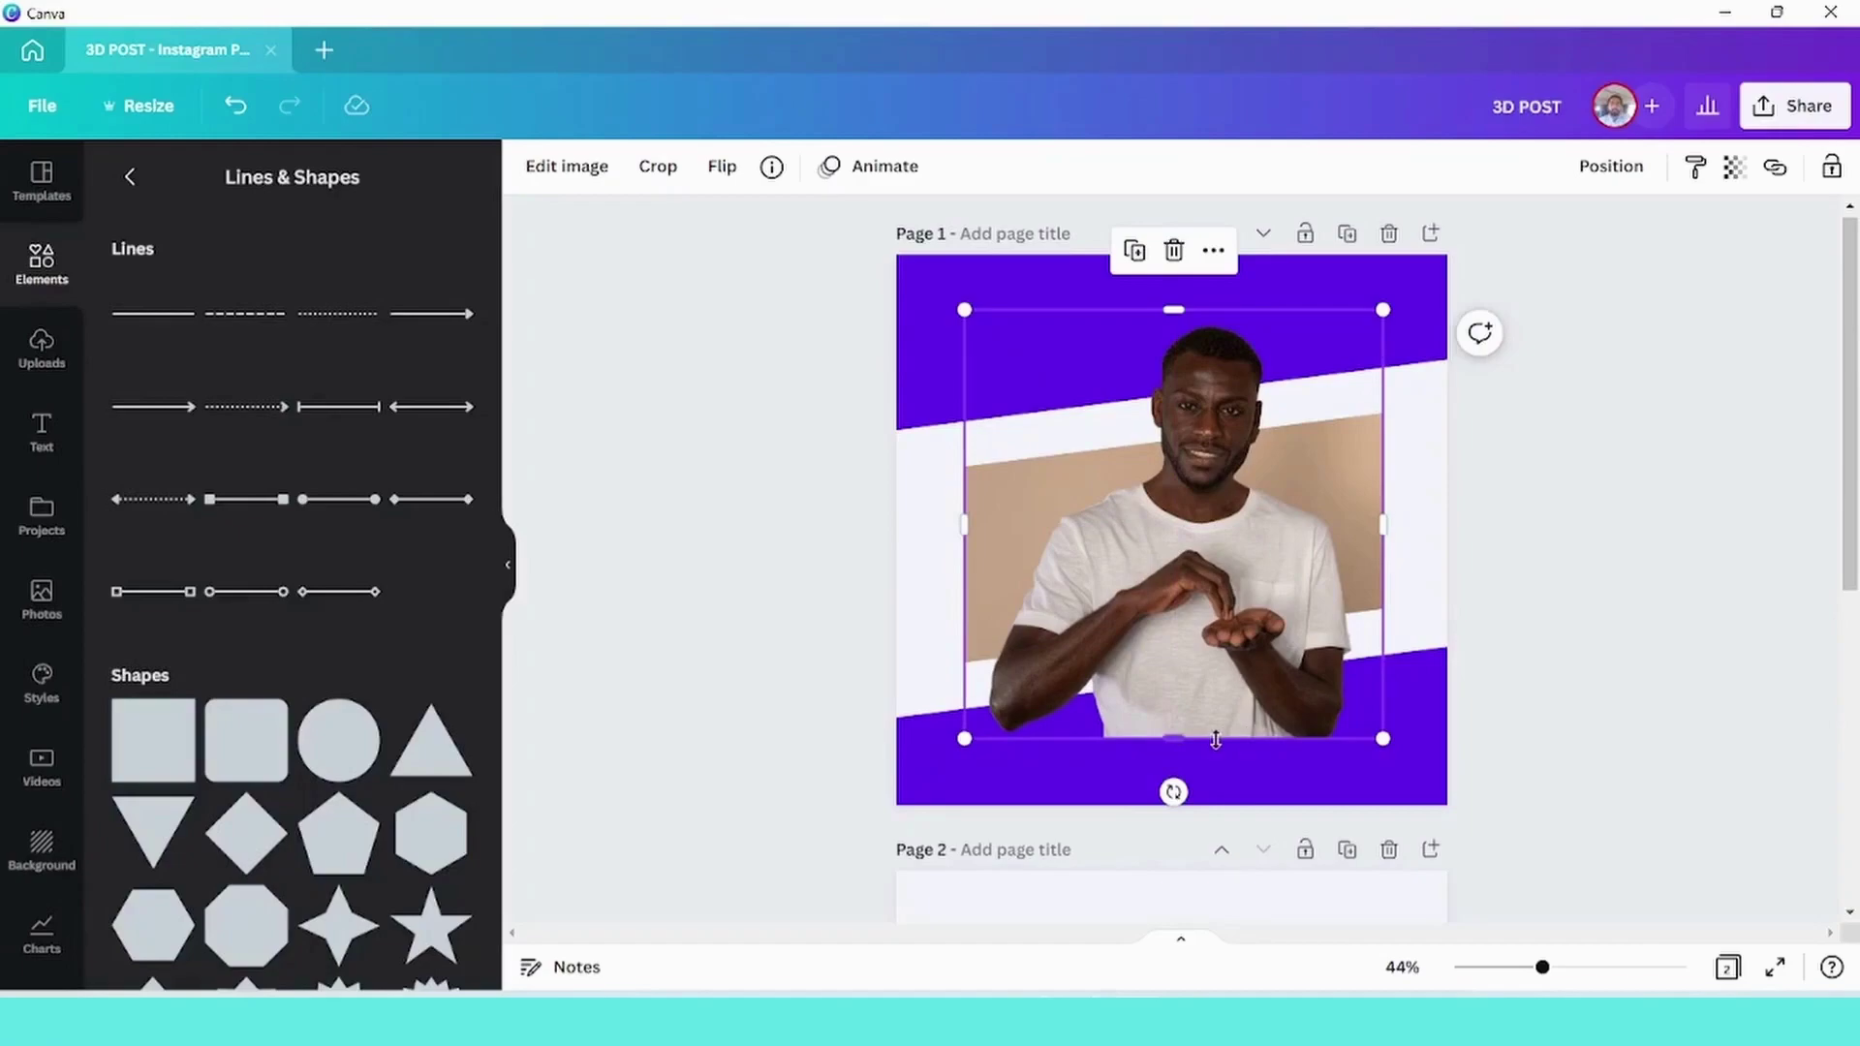
# Crop the cutout's lower part to just above the hands so only the head and upper body overlap the bands
pyautogui.moveTo(1180, 739); pyautogui.dragTo(1203, 536)
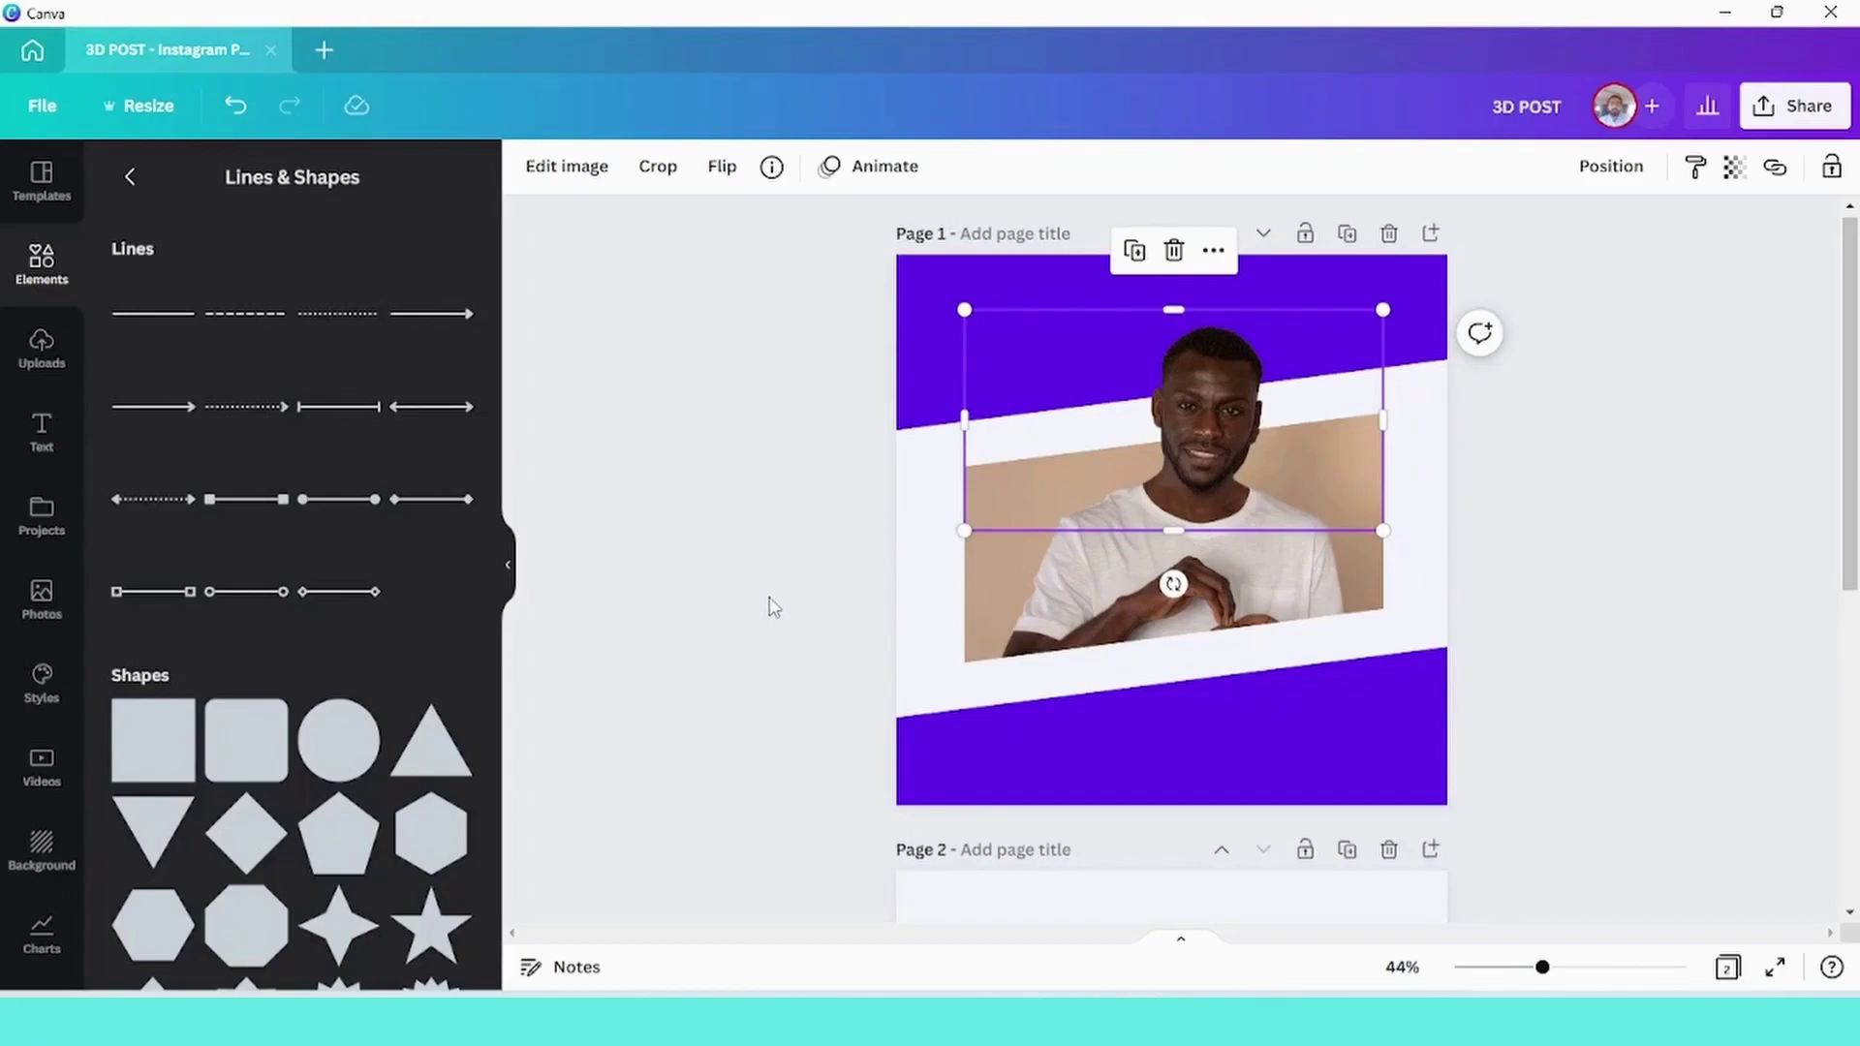
pyautogui.moveTo(1174, 531); pyautogui.dragTo(1162, 574)
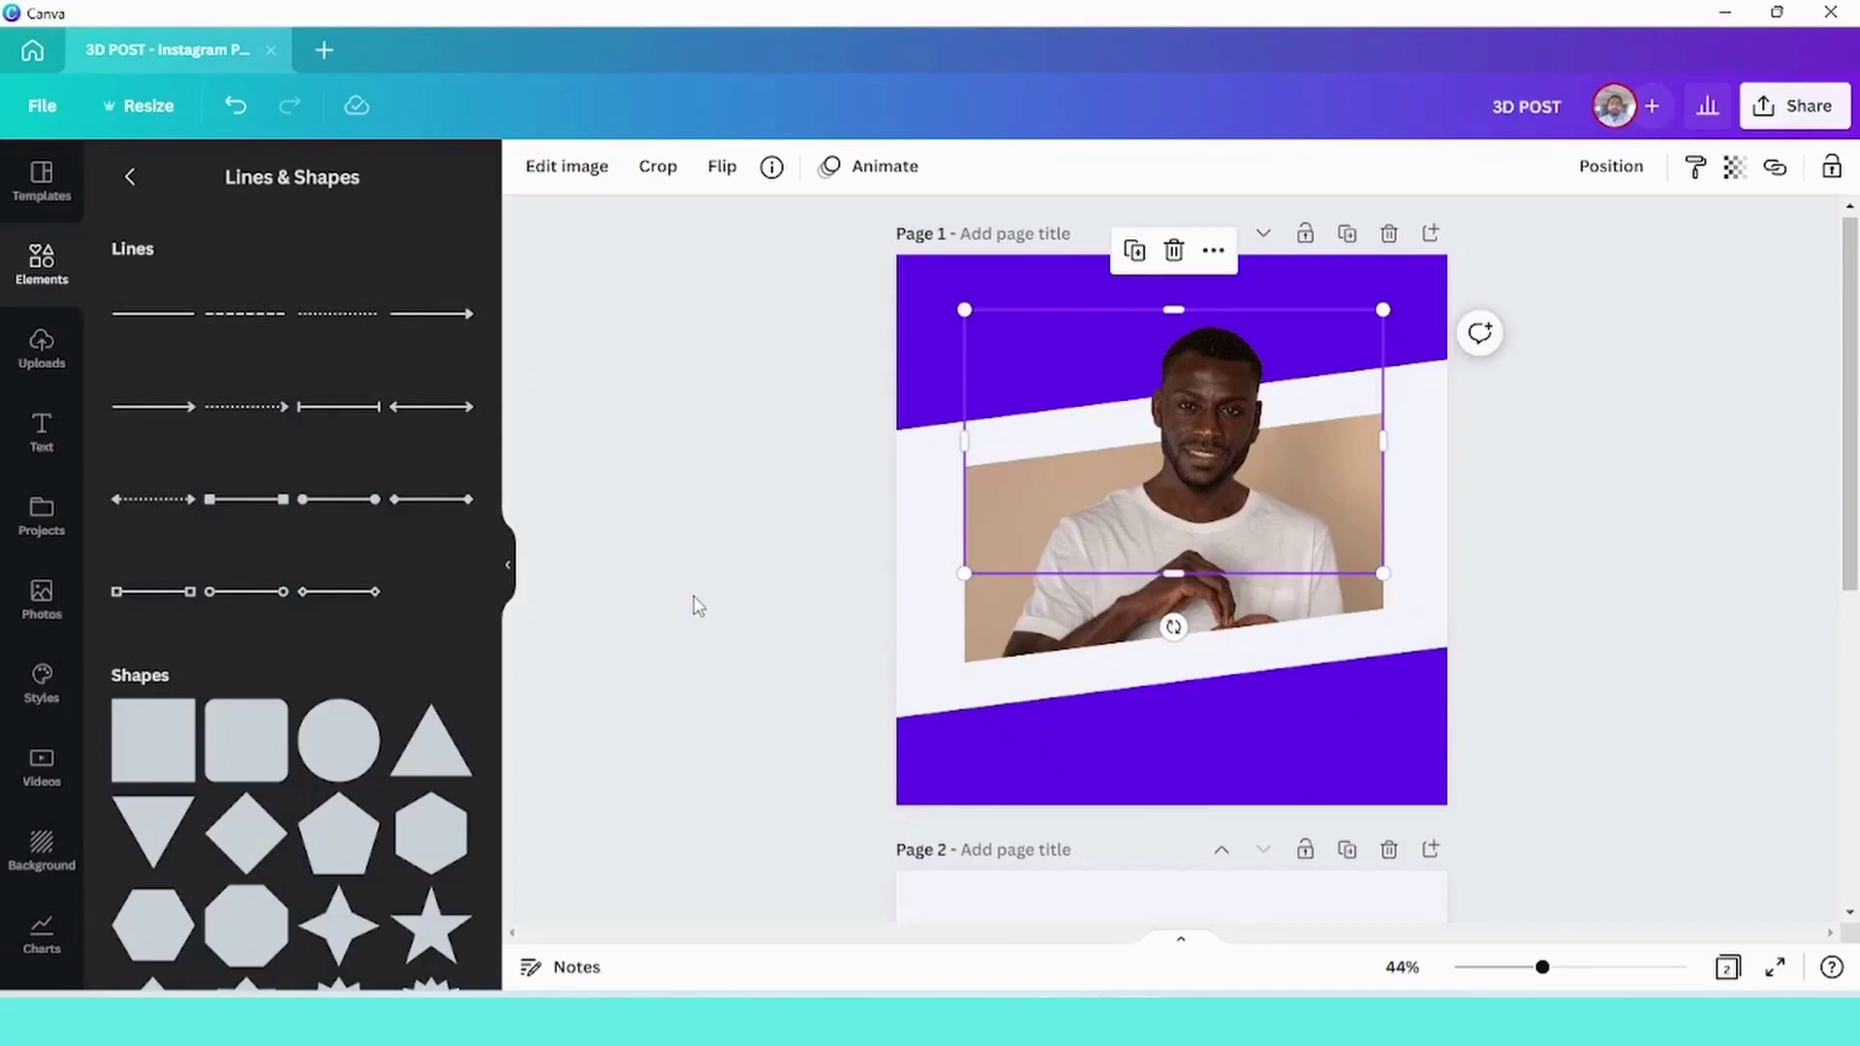
pyautogui.click(694, 599)
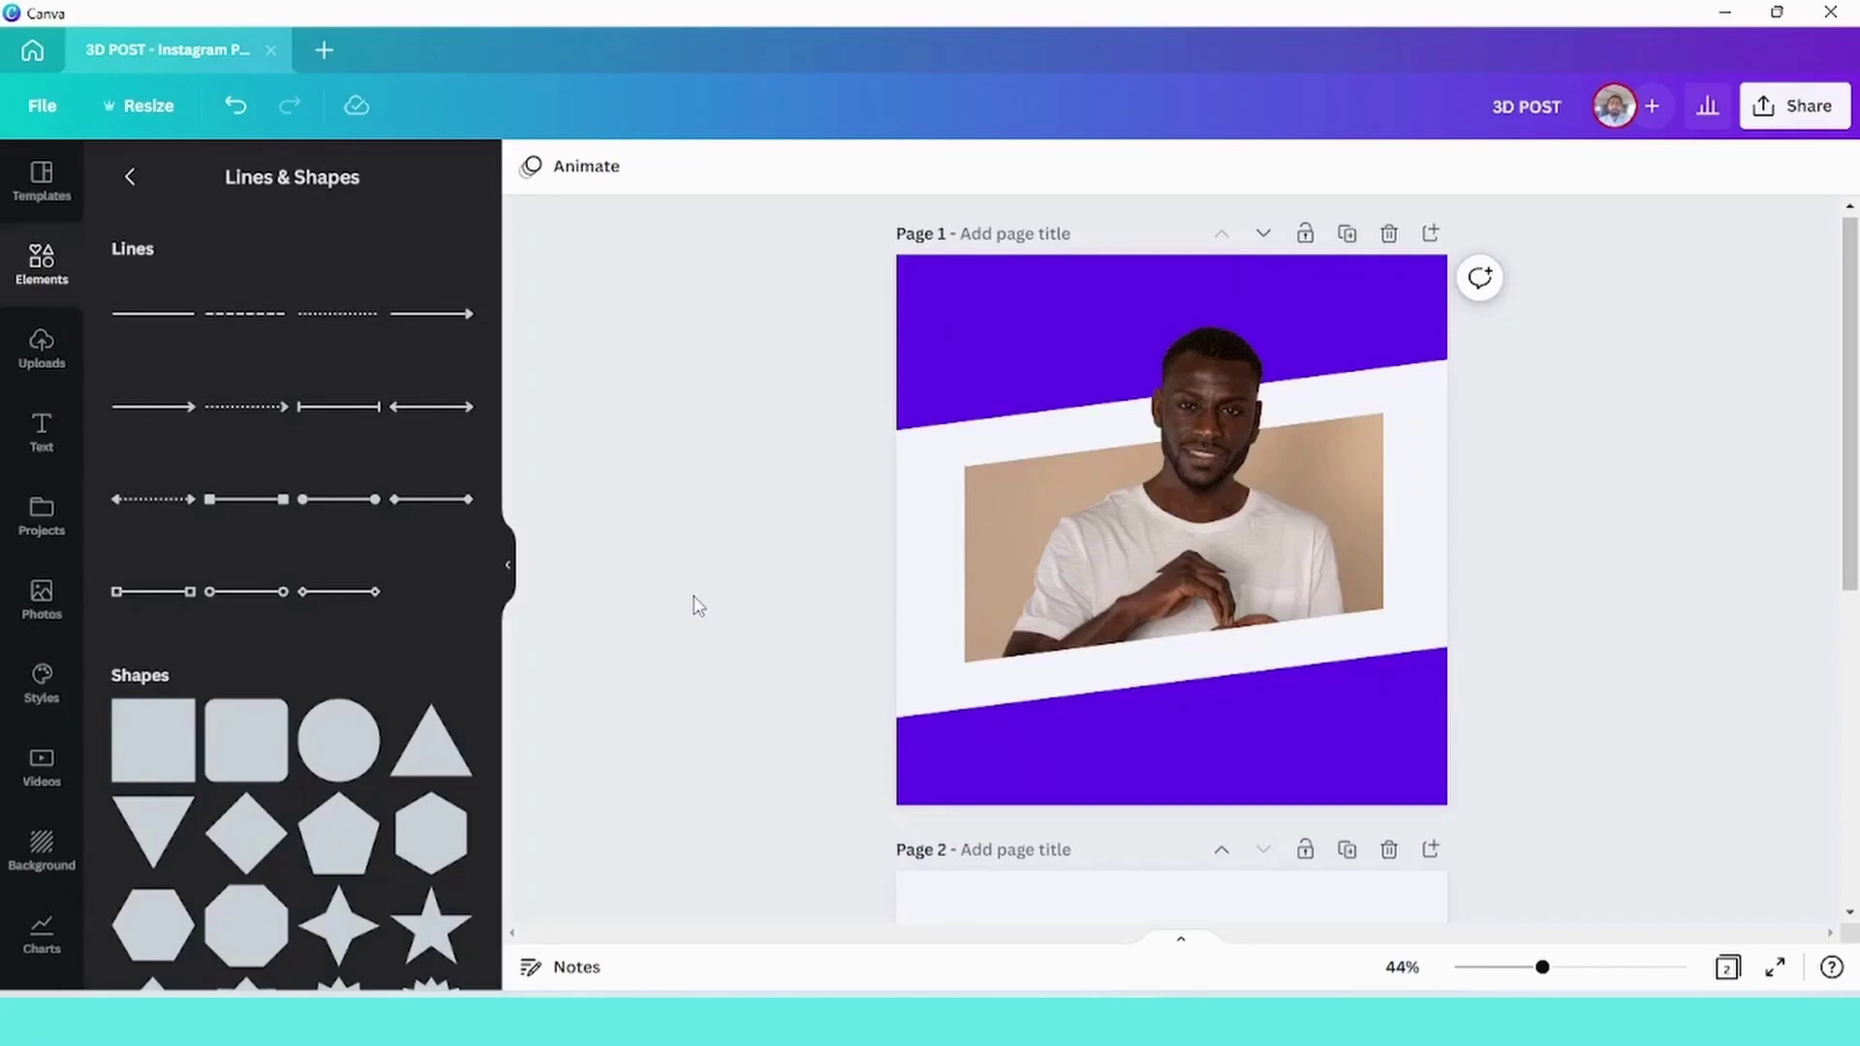
# Select all elements on page 1 together and shift them slightly up and to the left
pyautogui.moveTo(763, 281); pyautogui.dragTo(1211, 775)
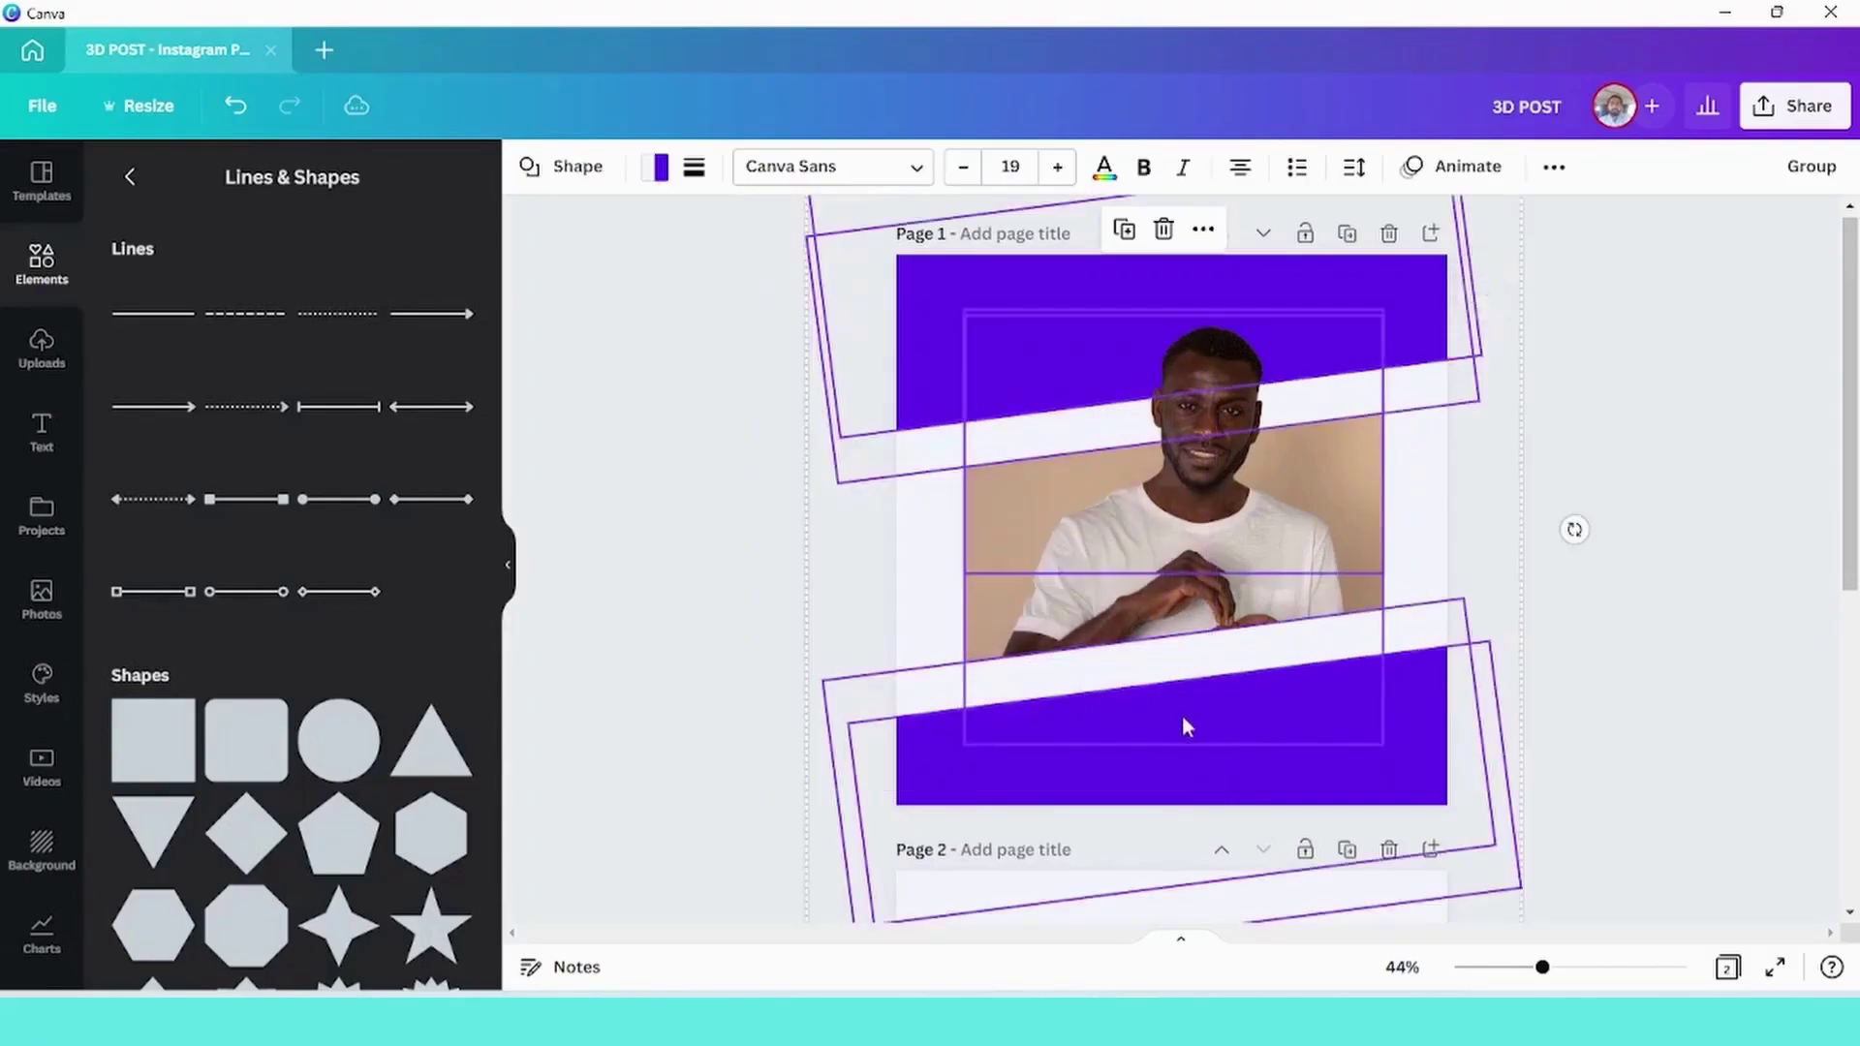
pyautogui.moveTo(1193, 529); pyautogui.dragTo(1176, 515)
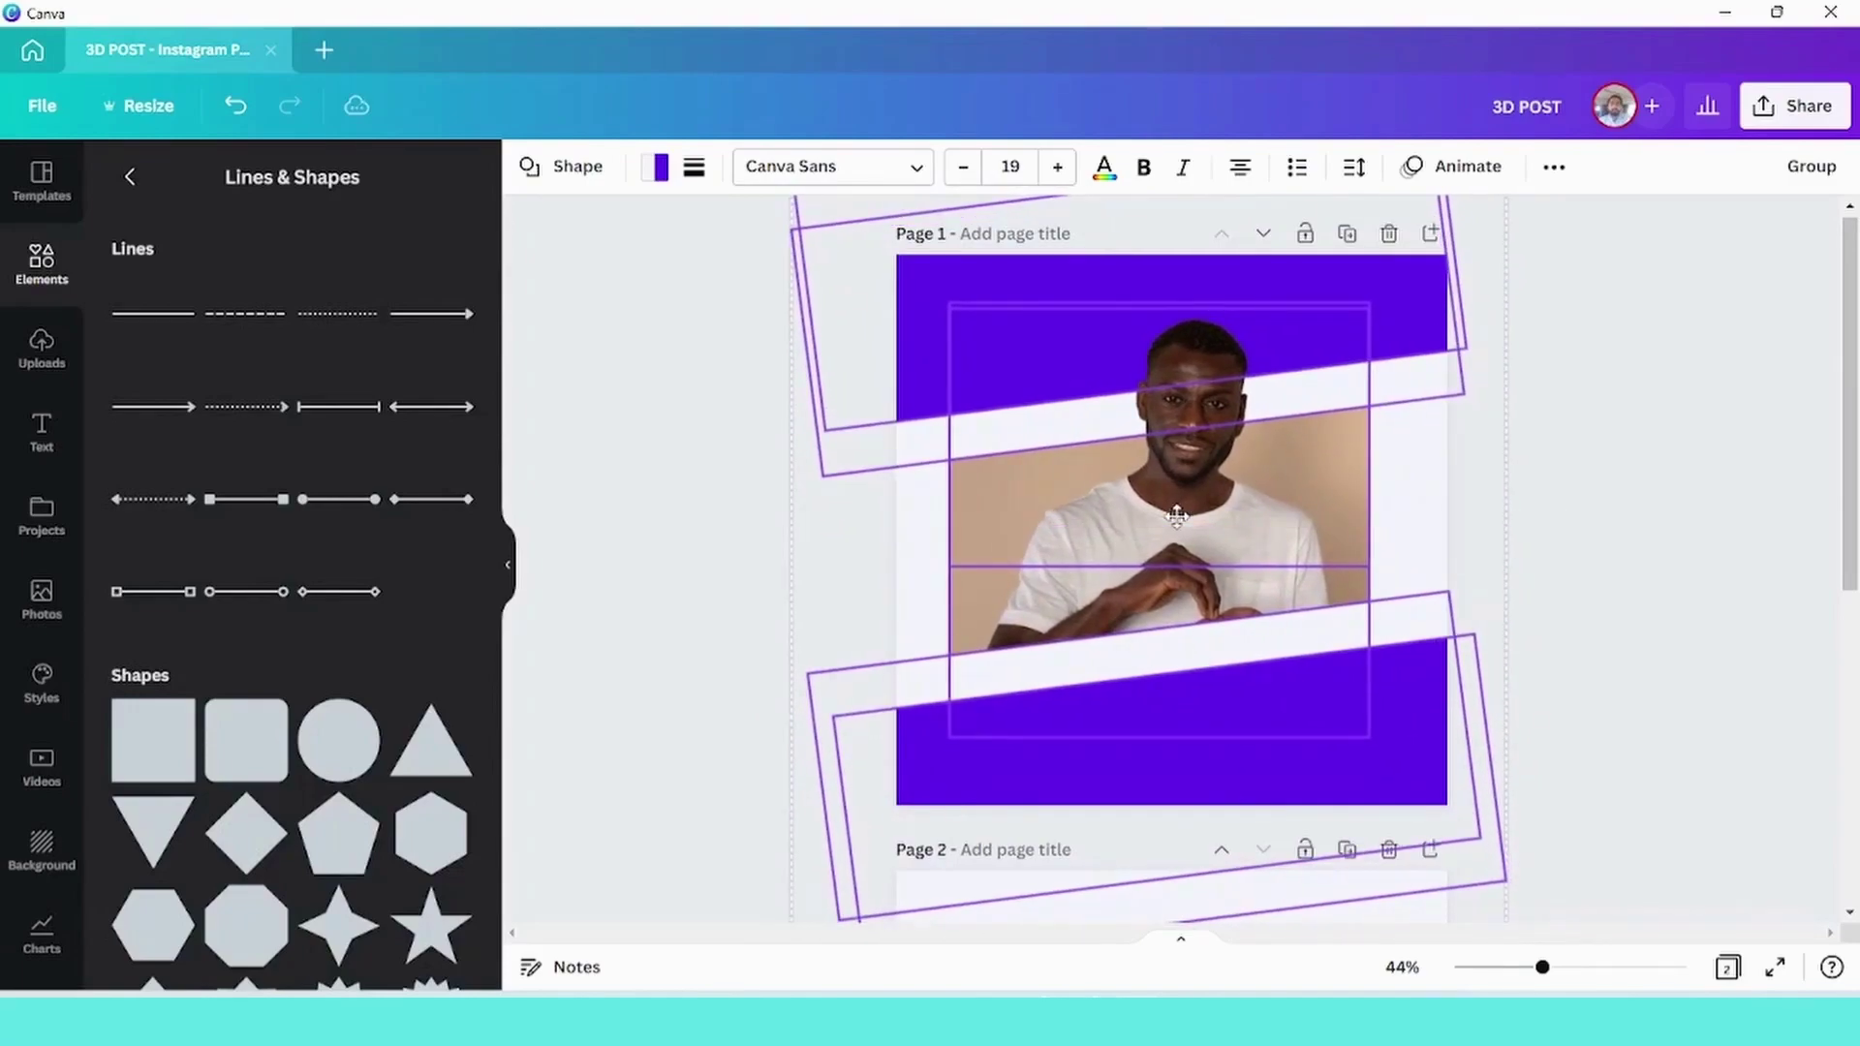
pyautogui.click(715, 571)
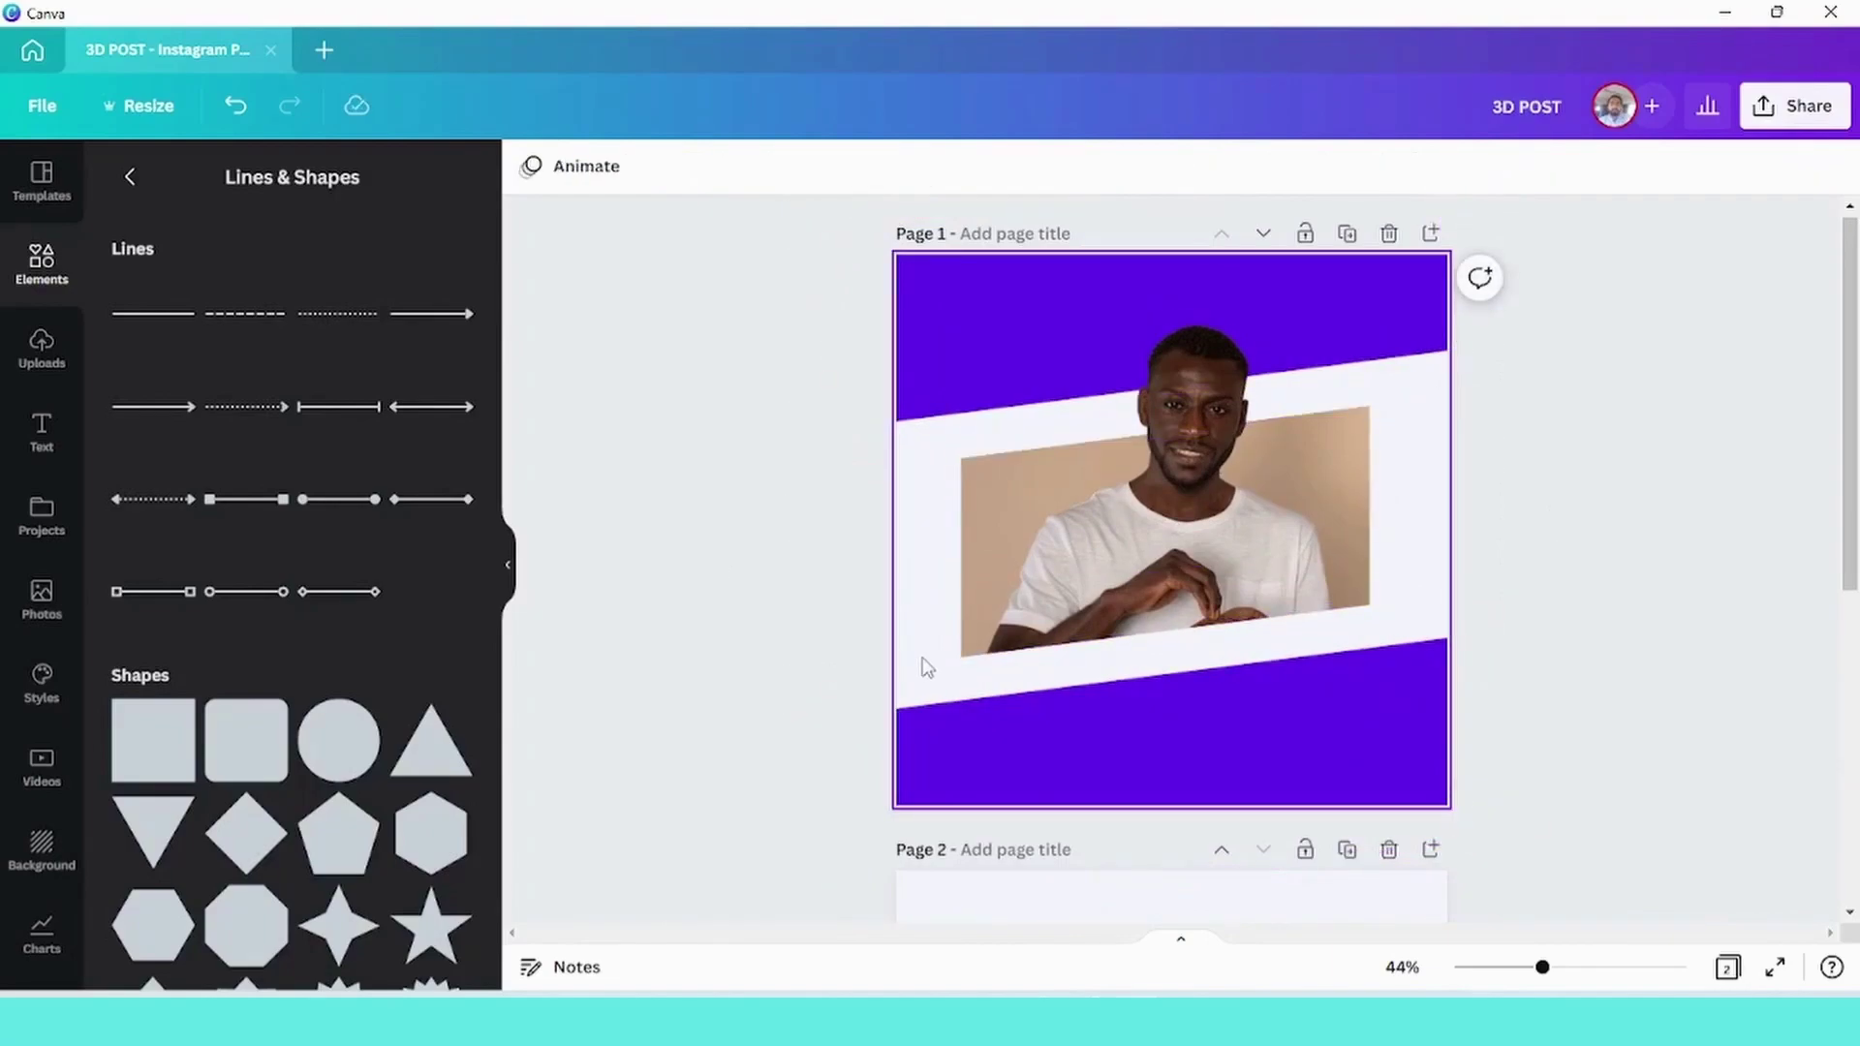
# Fine-tune the lower violet band's slanted edge and trim the photo's lower edge slightly
pyautogui.click(963, 724)
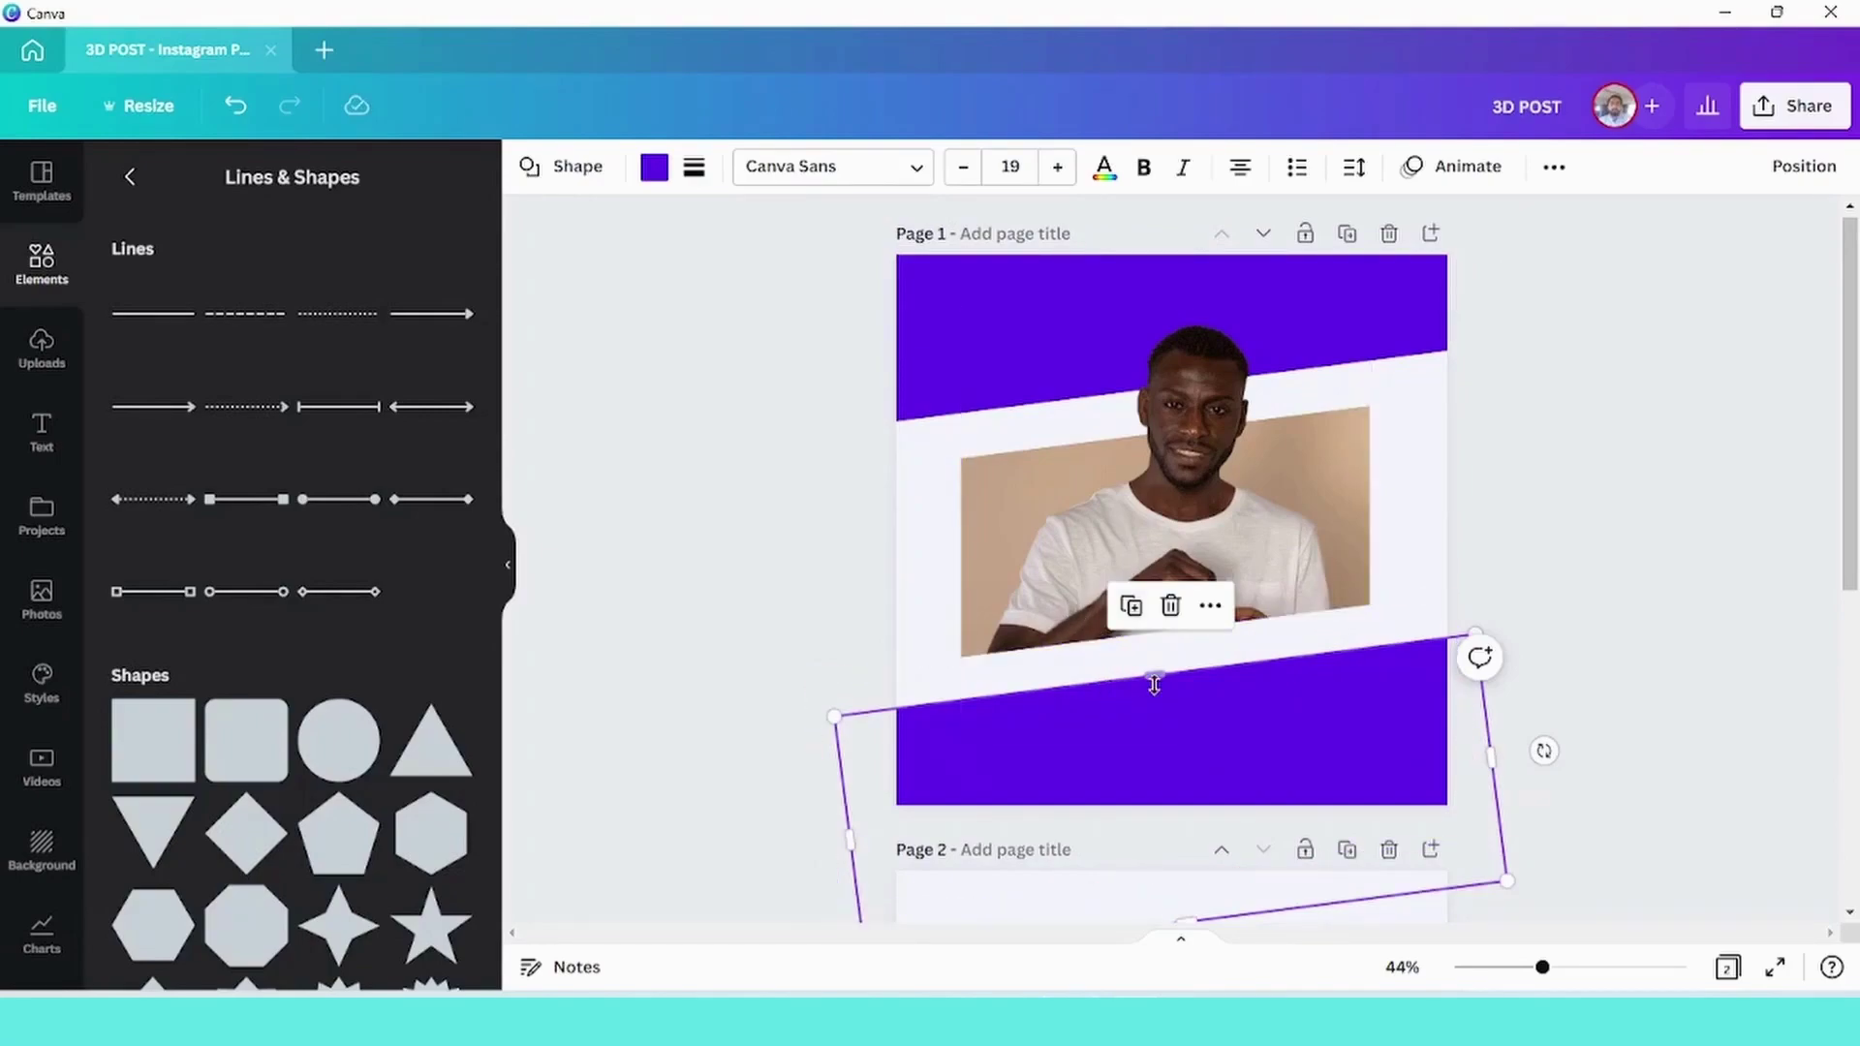
pyautogui.moveTo(1155, 676)
pyautogui.mouseDown()
pyautogui.moveTo(1148, 663)
pyautogui.moveTo(1159, 680)
pyautogui.mouseUp()
pyautogui.click(1038, 622)
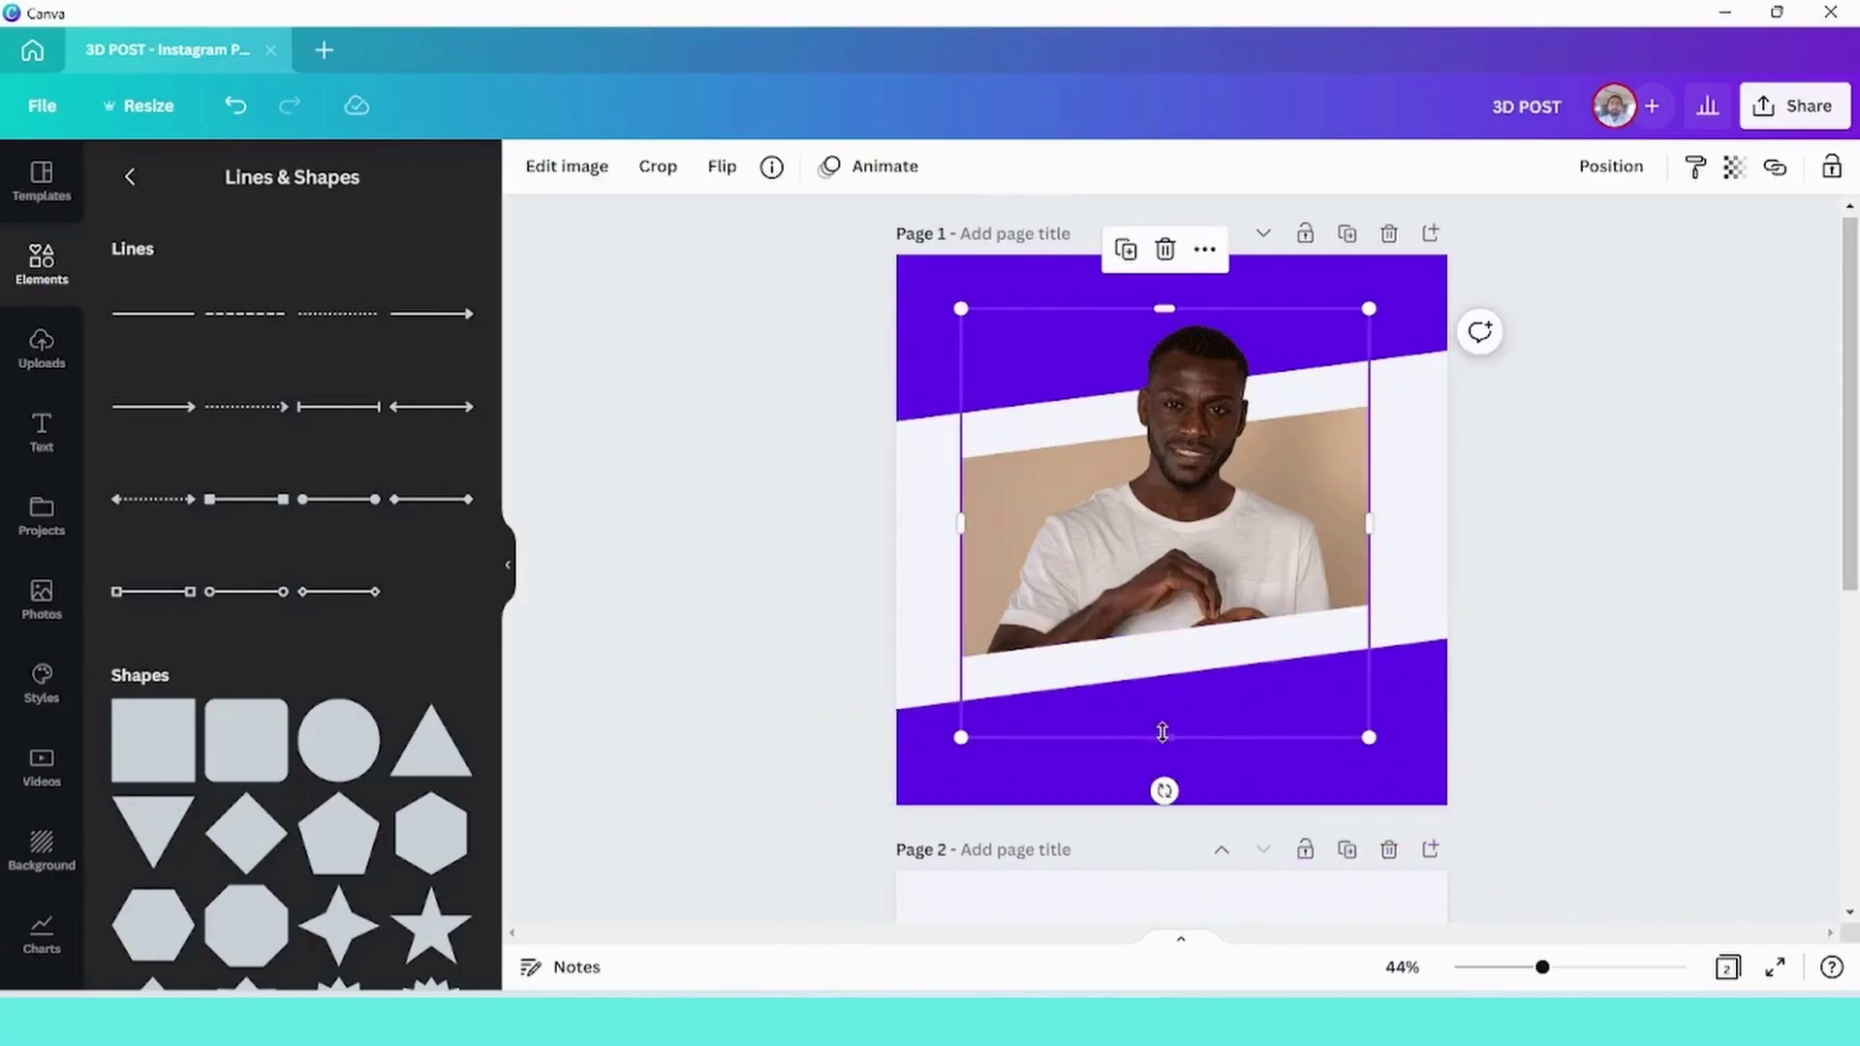
pyautogui.moveTo(1164, 732)
pyautogui.mouseDown()
pyautogui.moveTo(1167, 756)
pyautogui.moveTo(1172, 733)
pyautogui.mouseUp()
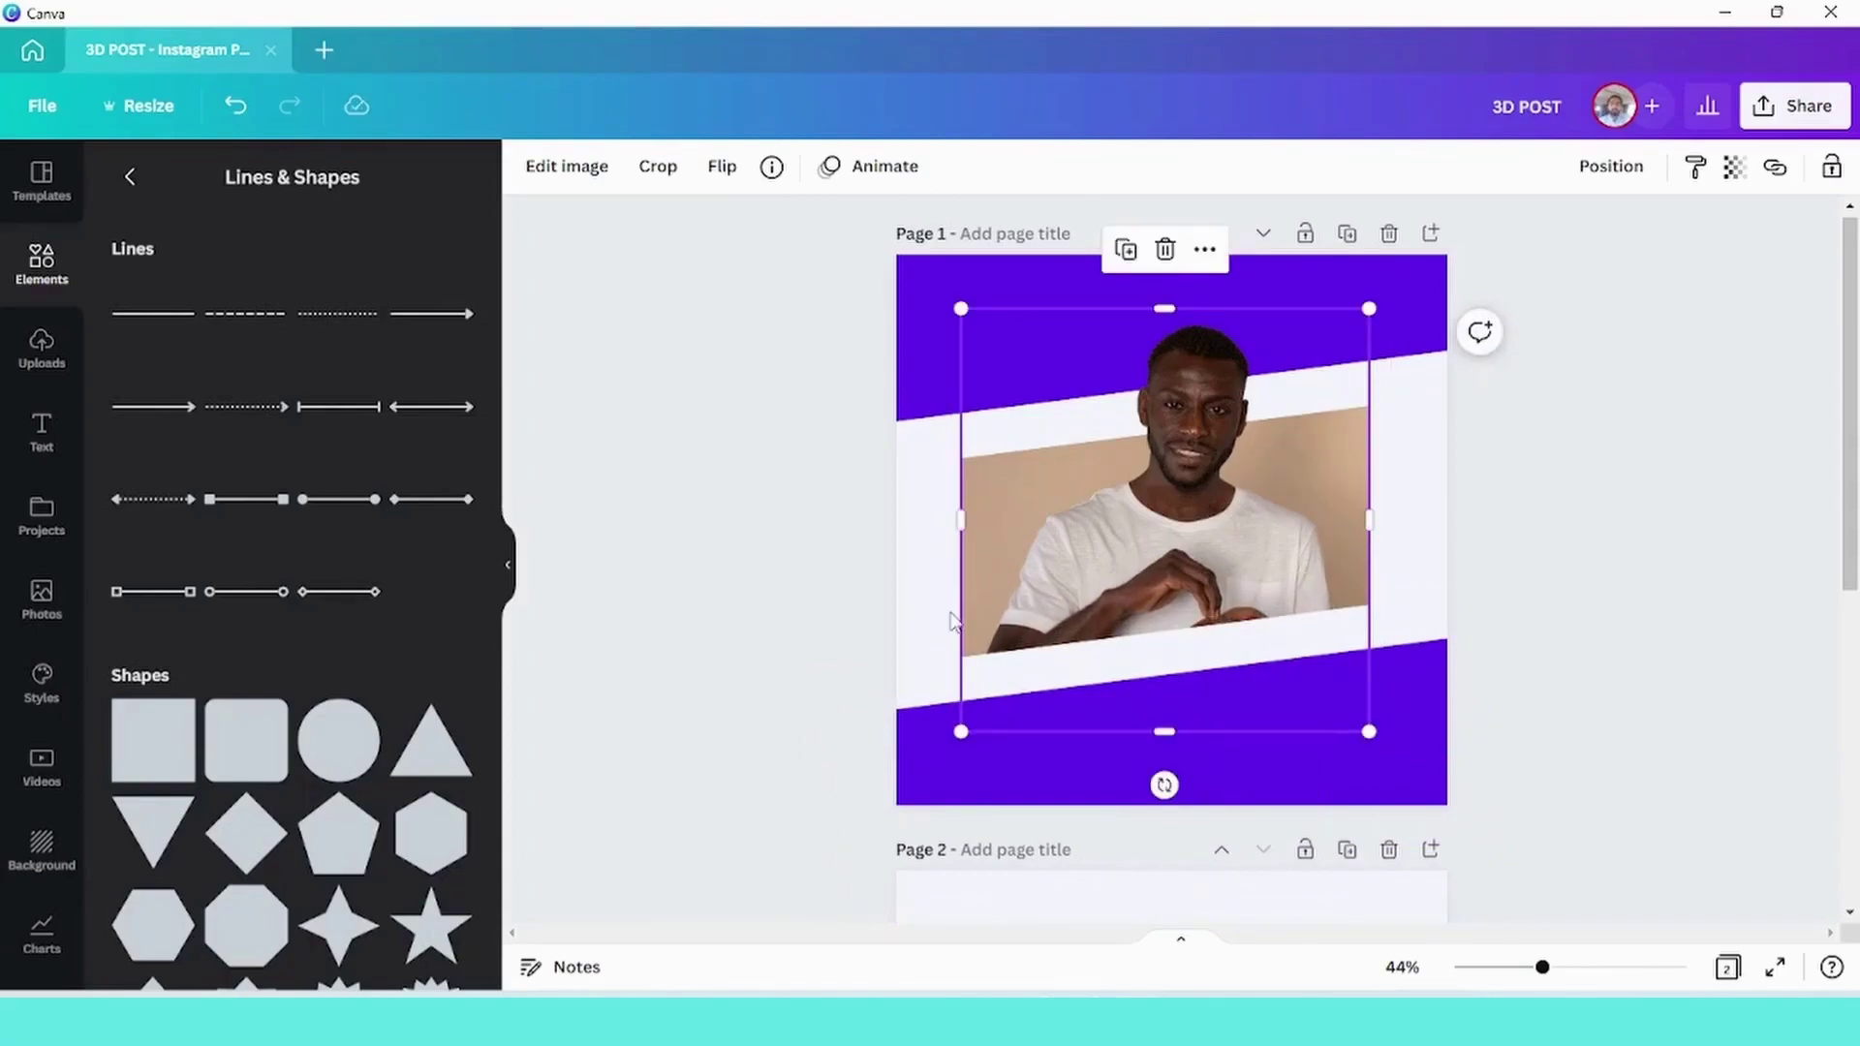
pyautogui.click(932, 644)
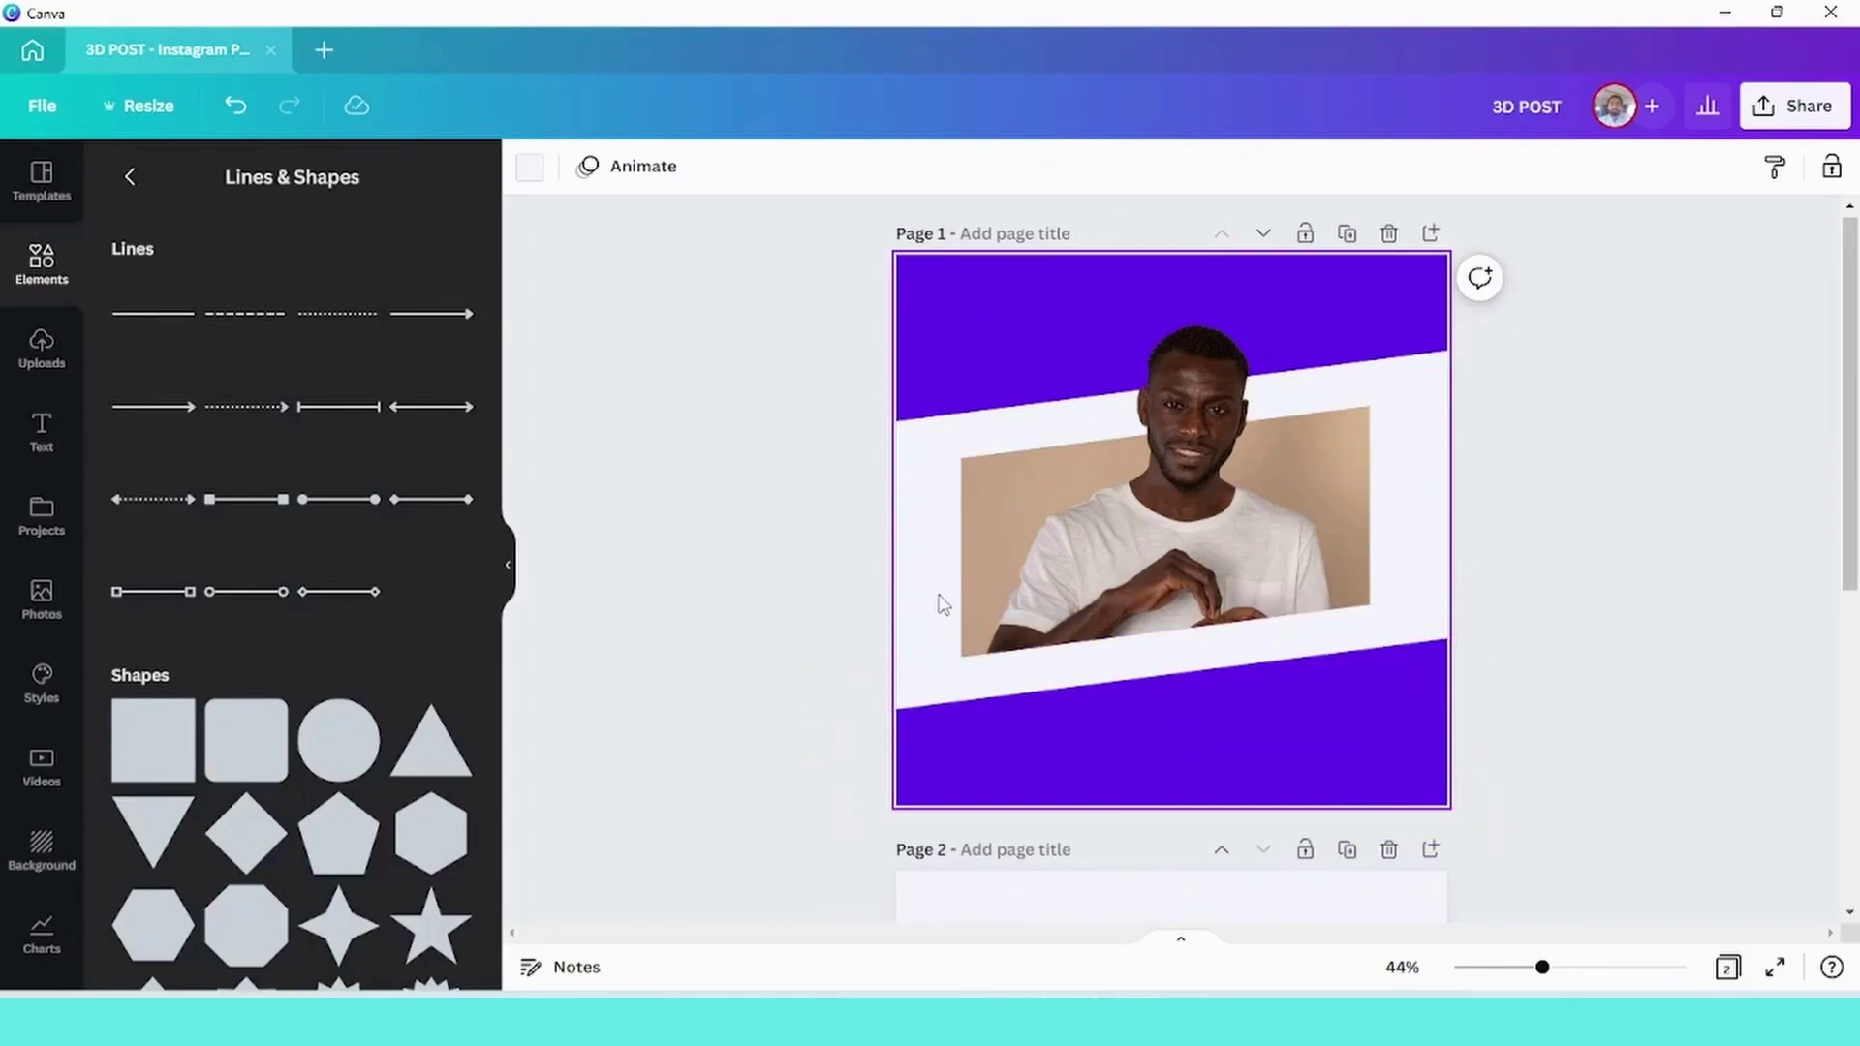
# Raise the lower edge of the upper off-white band to narrow its strip and uncover more of the photo
pyautogui.click(934, 376)
pyautogui.moveTo(939, 408); pyautogui.dragTo(938, 452)
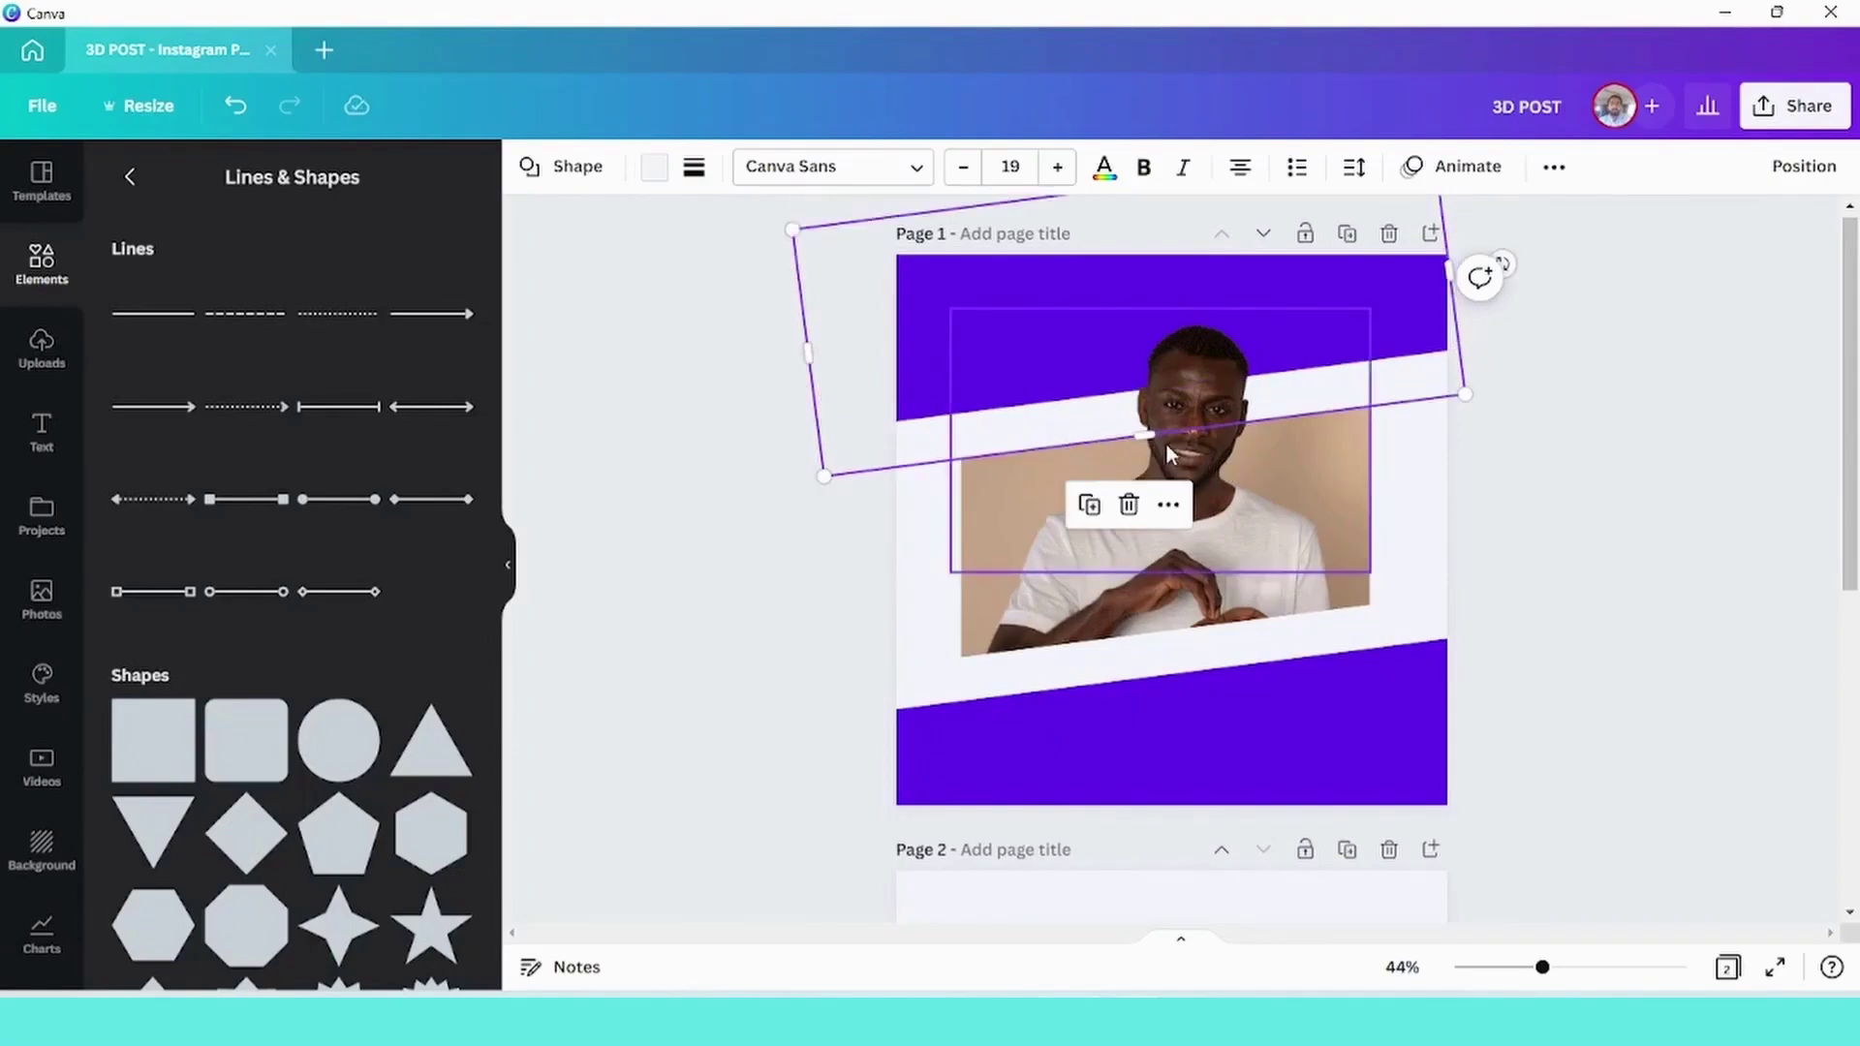
pyautogui.moveTo(1153, 435); pyautogui.dragTo(1152, 409)
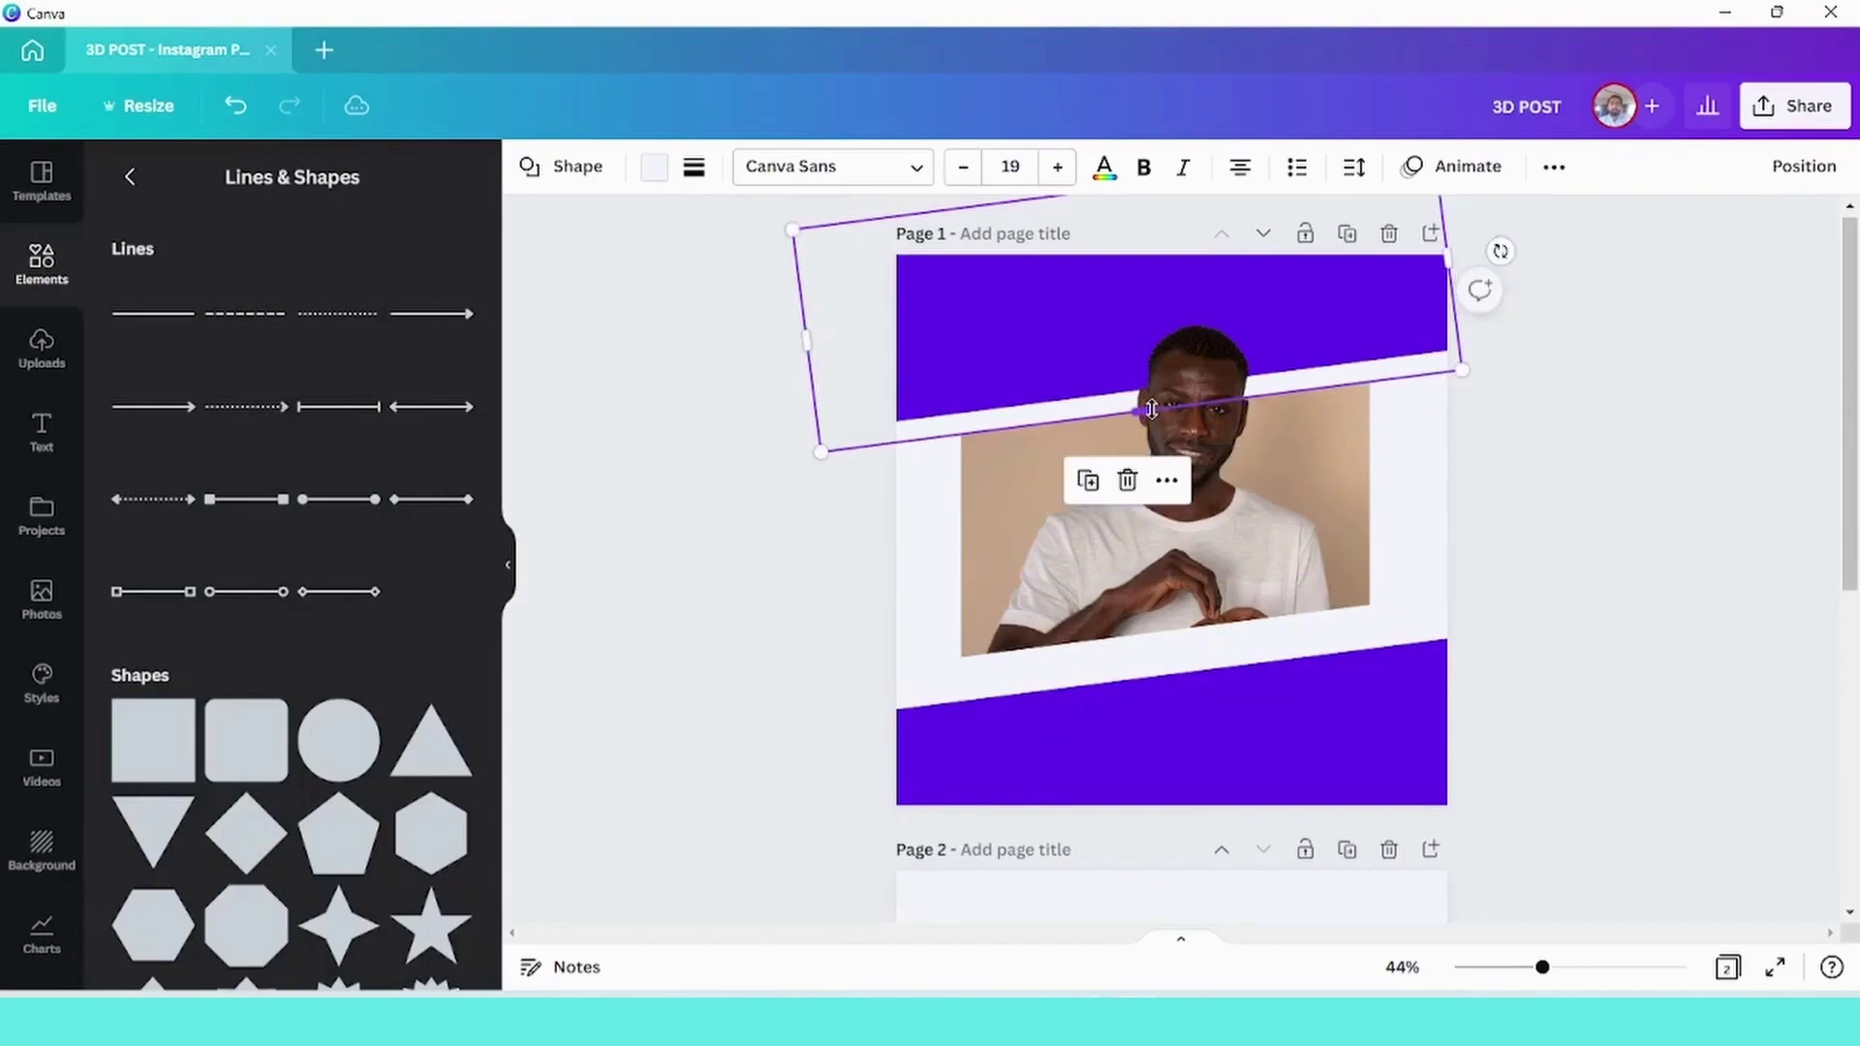
# Lower the upper edge of the bottom off-white band to narrow its strip and uncover more of the photo
pyautogui.click(950, 665)
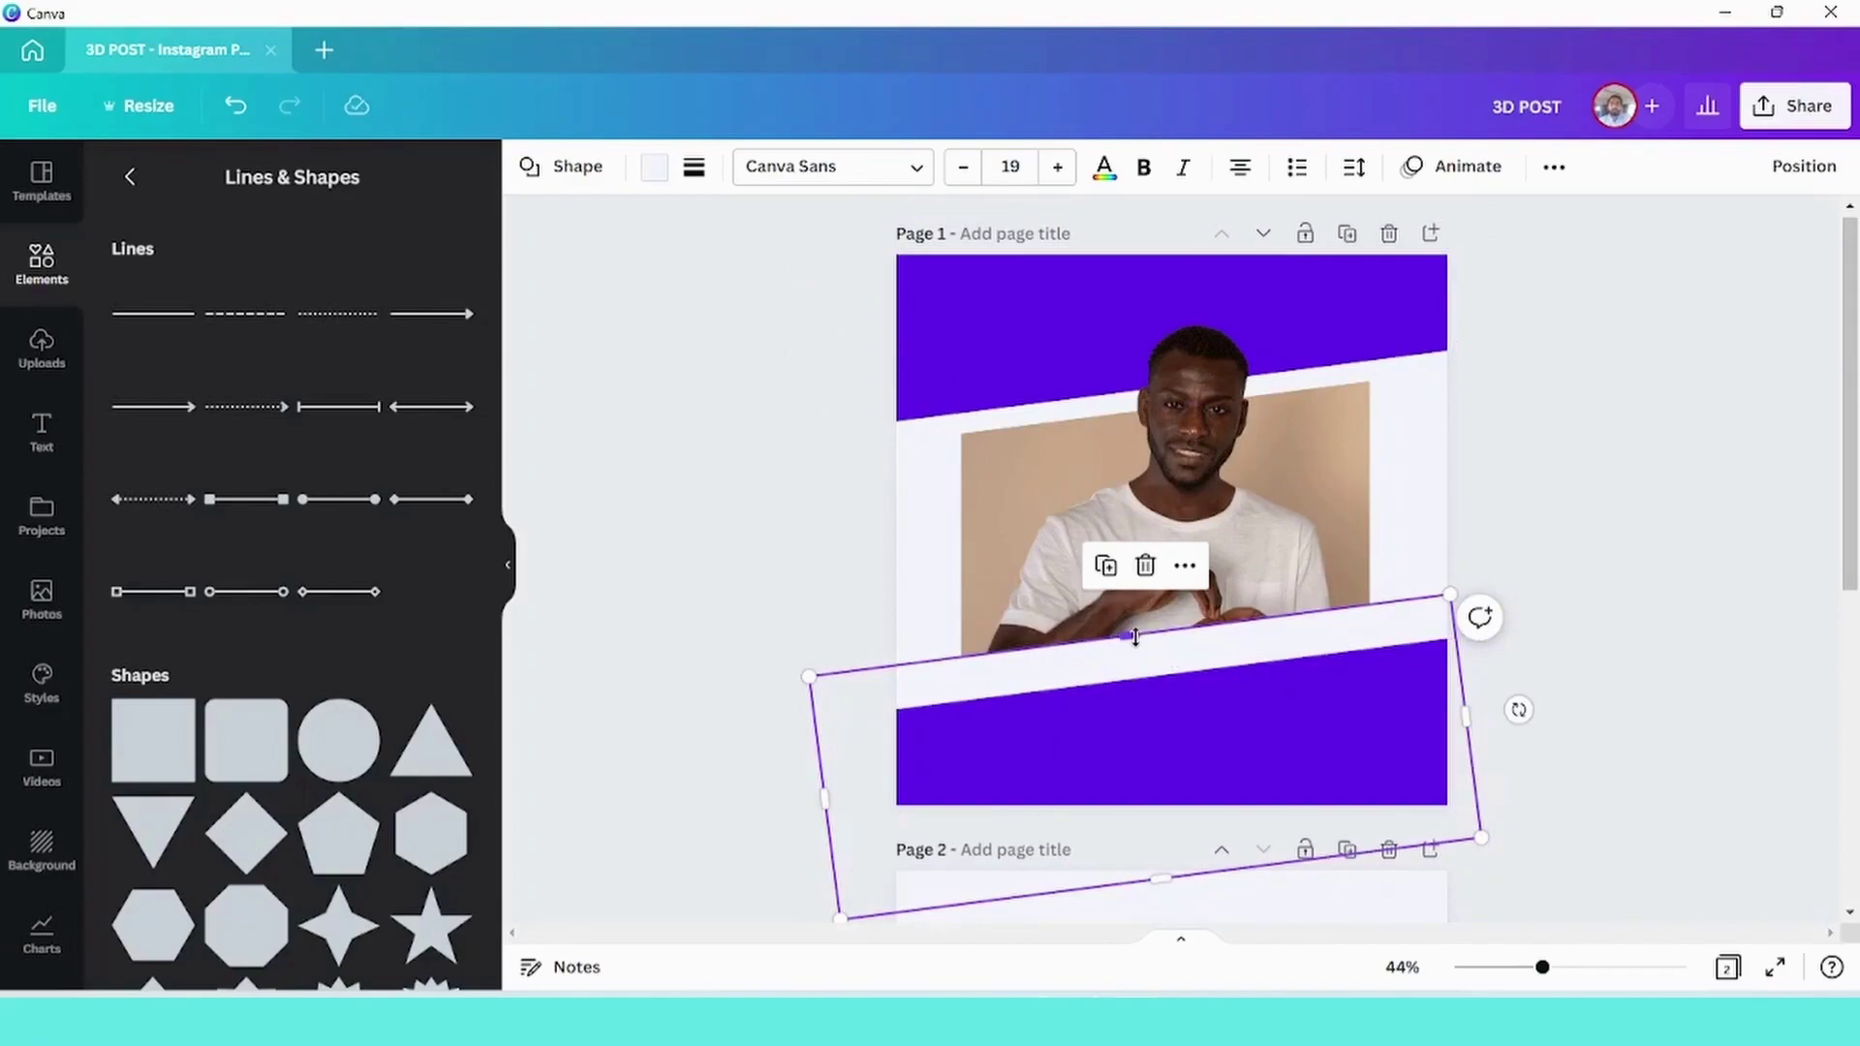
pyautogui.moveTo(1135, 637); pyautogui.dragTo(1143, 660)
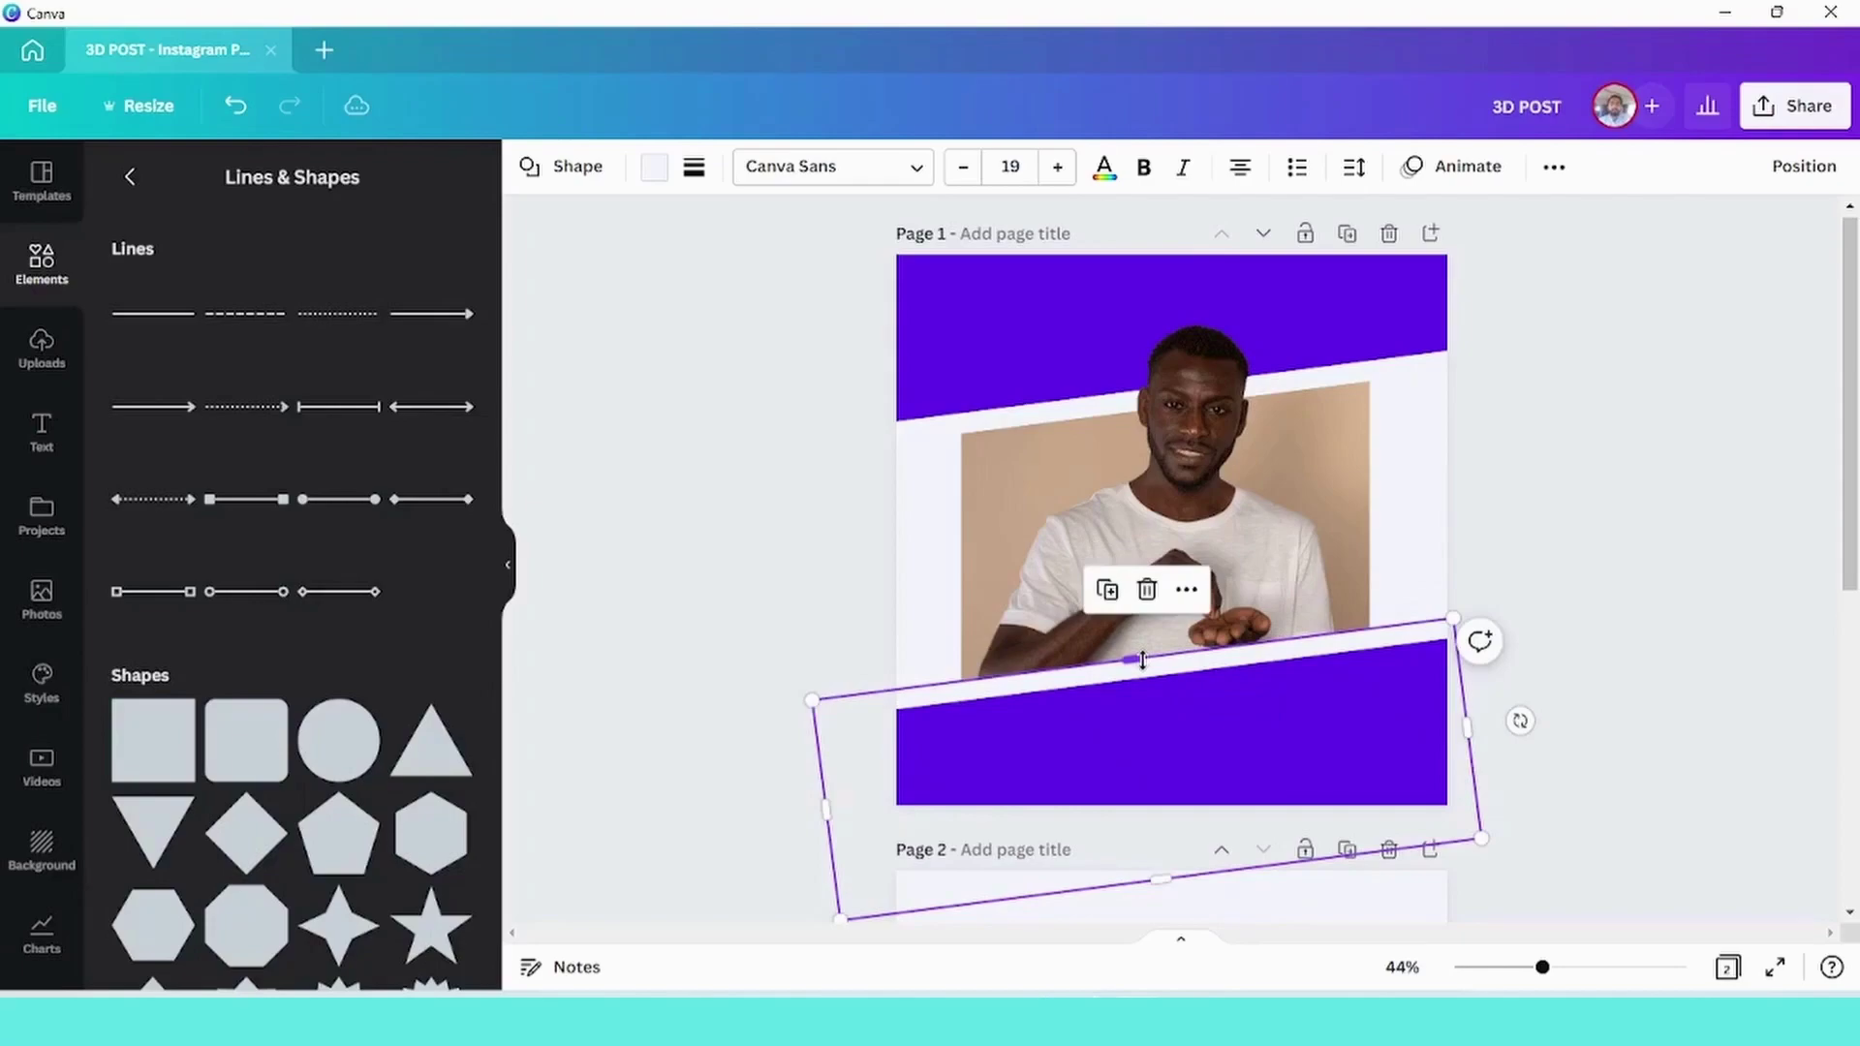
# Crop the original photo's left and right sides slightly inward, leaving the cutout copy as it is
pyautogui.click(974, 593)
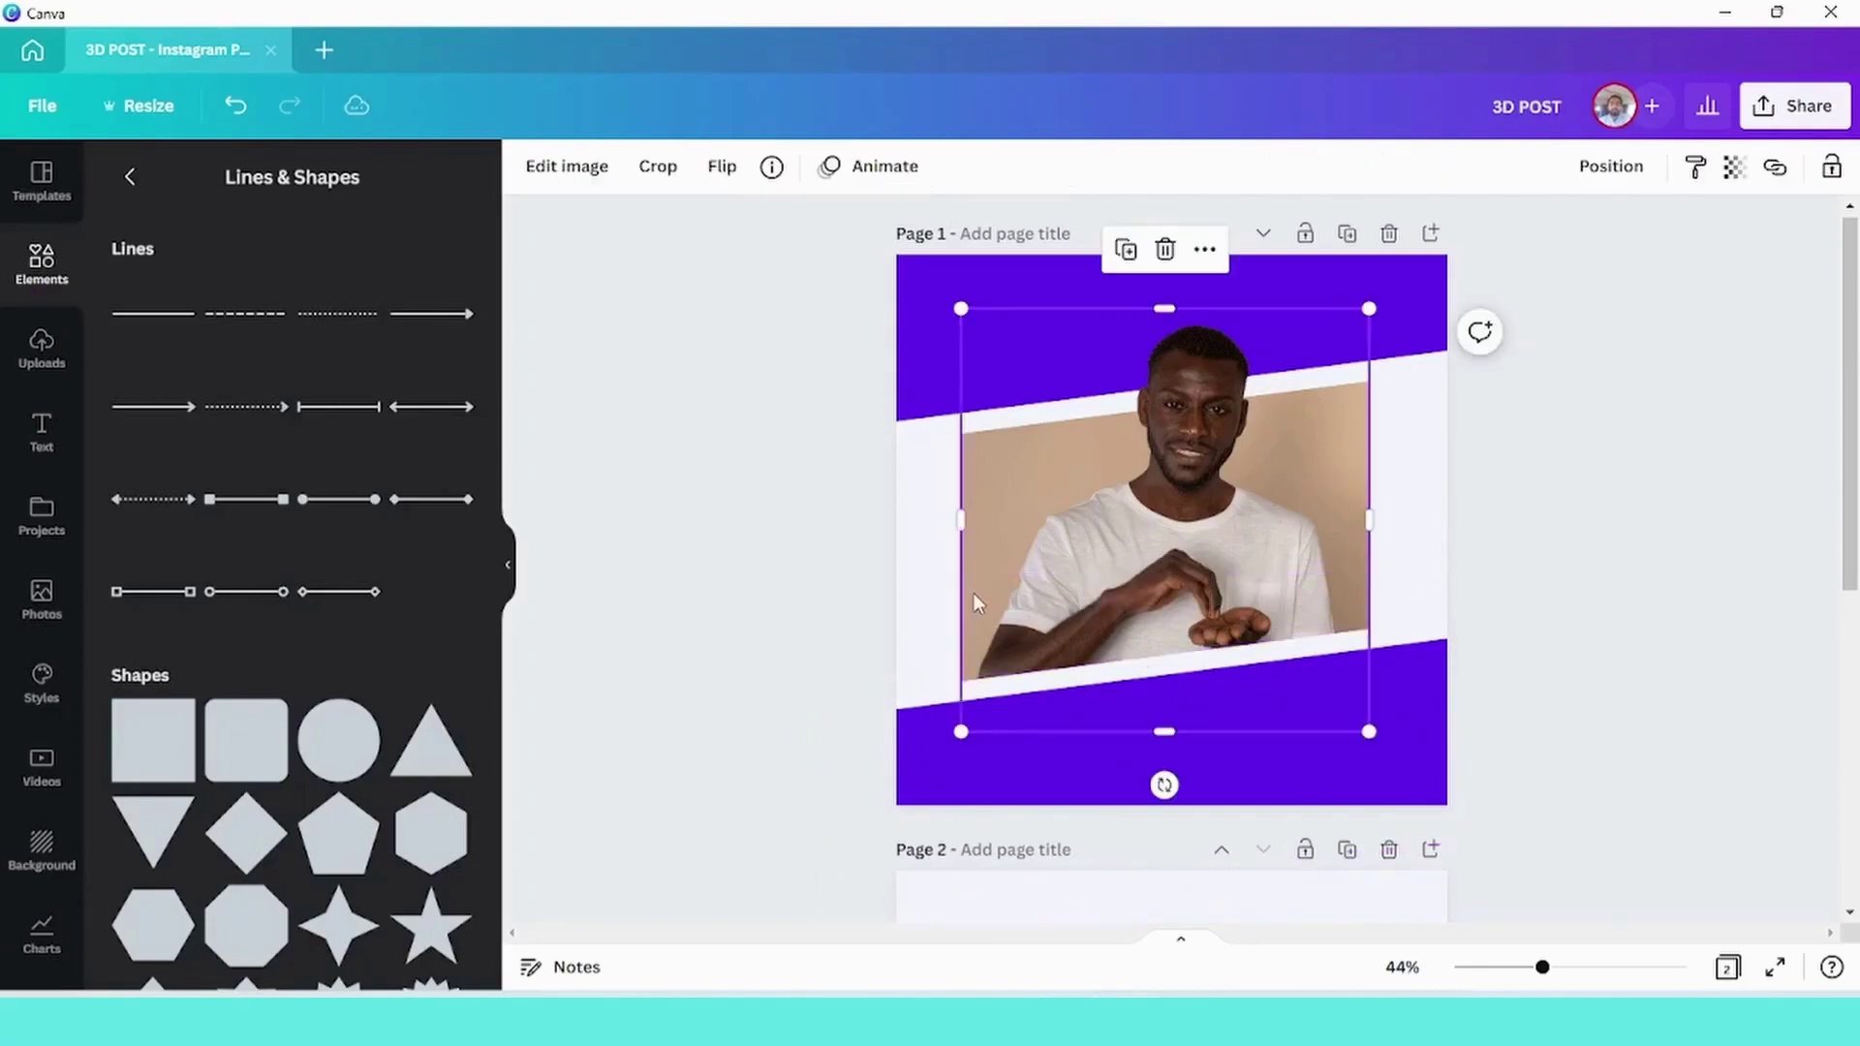
pyautogui.moveTo(965, 518)
pyautogui.mouseDown()
pyautogui.moveTo(935, 519)
pyautogui.moveTo(956, 516)
pyautogui.mouseUp()
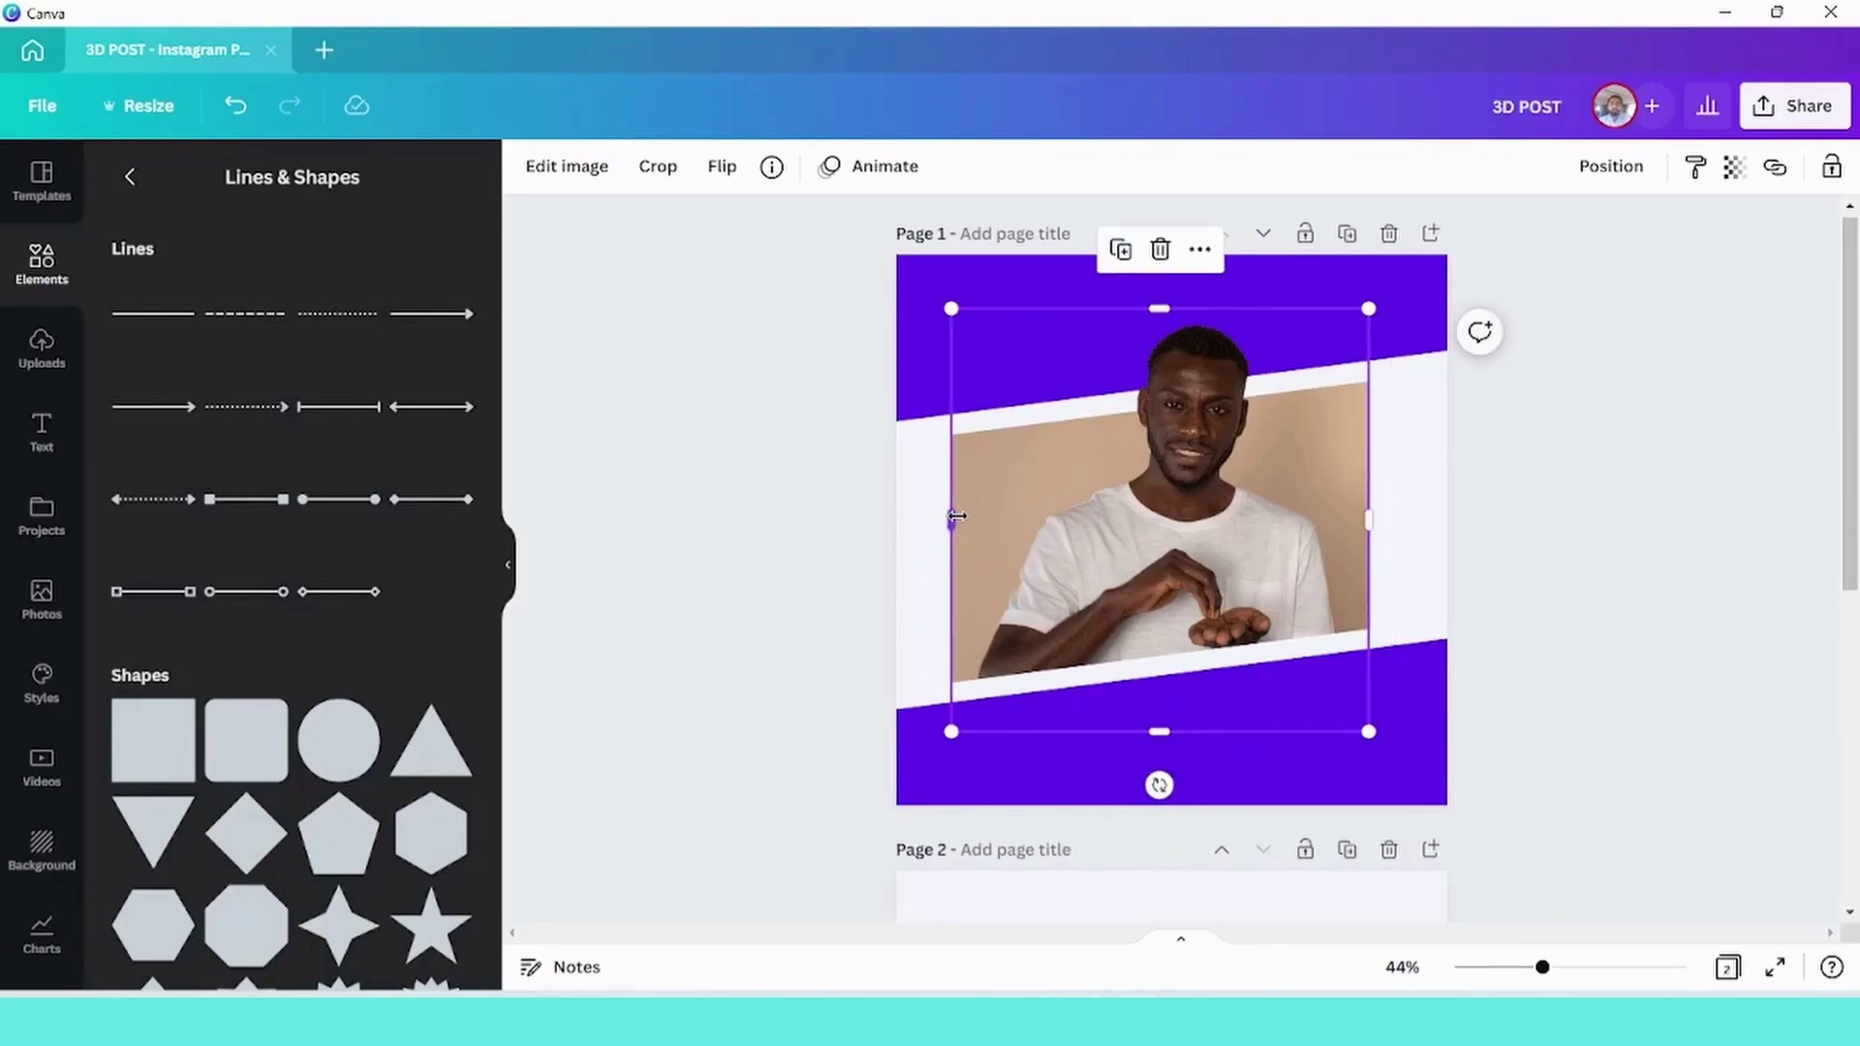
pyautogui.moveTo(956, 517); pyautogui.dragTo(977, 517)
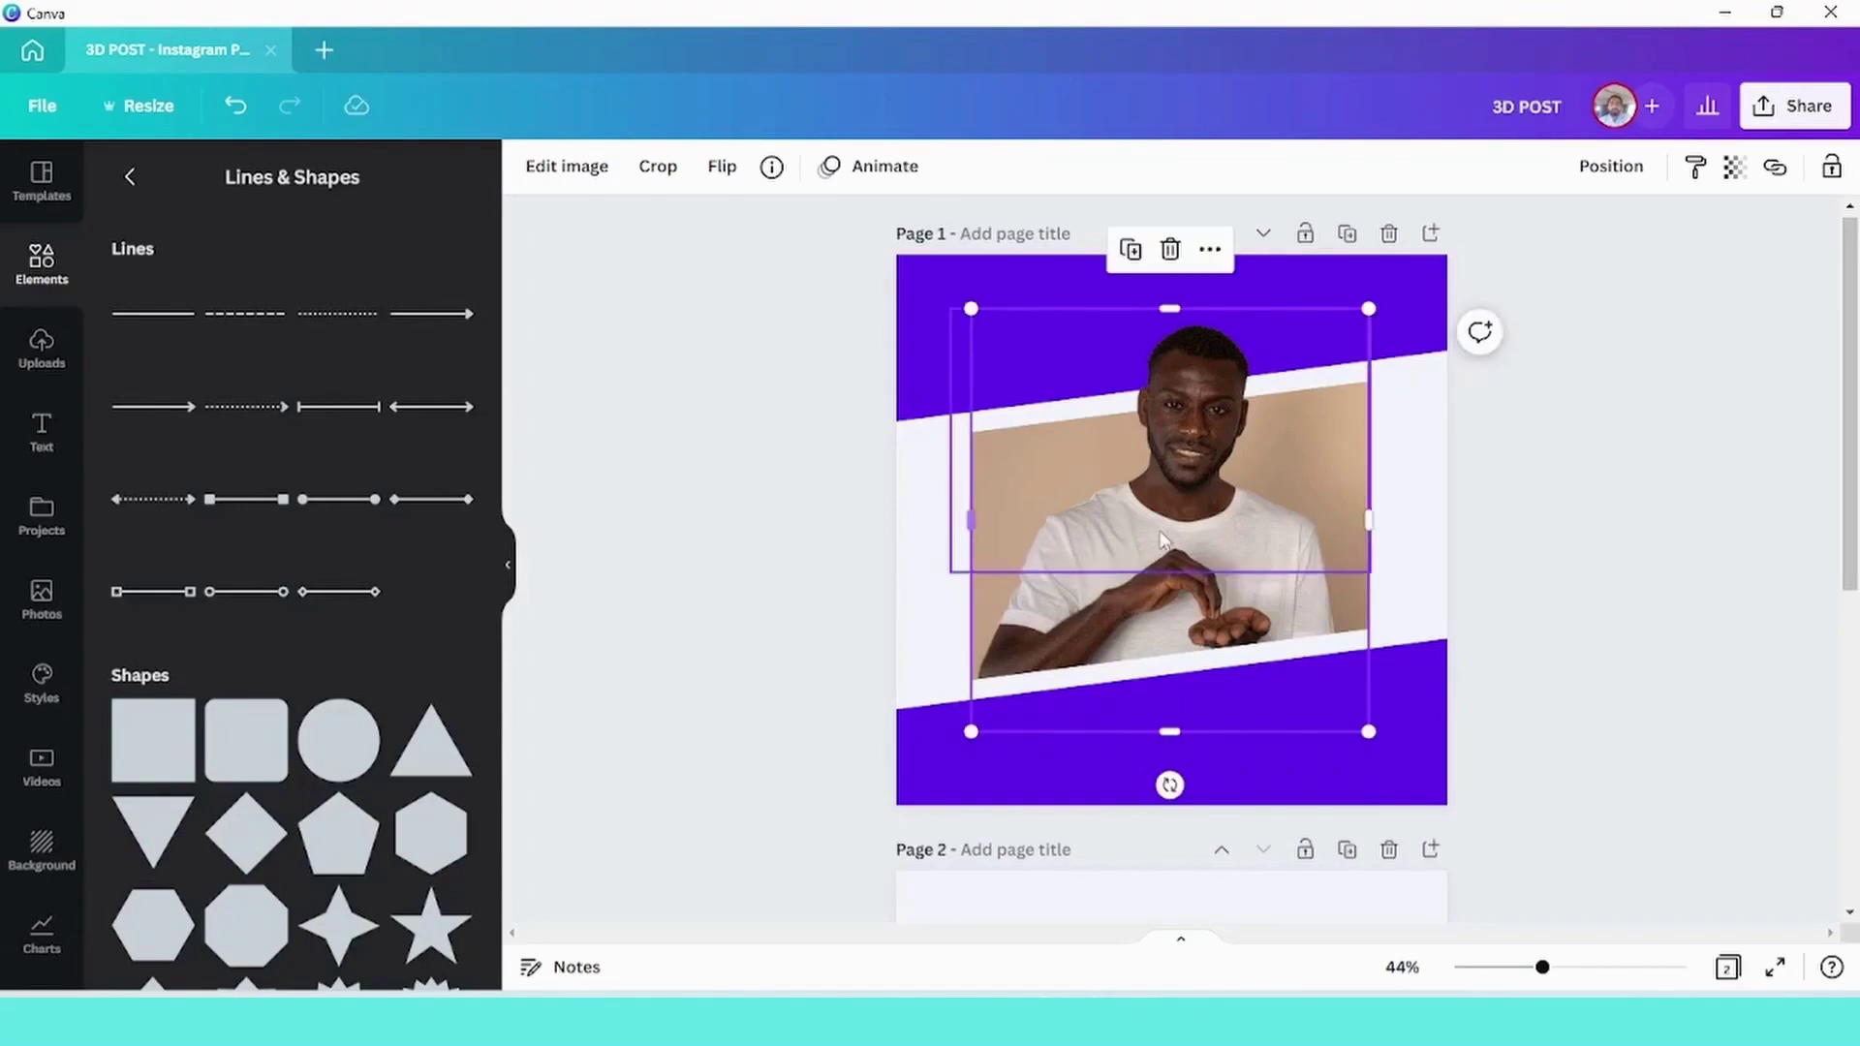
pyautogui.moveTo(1370, 514); pyautogui.dragTo(1354, 518)
pyautogui.click(793, 570)
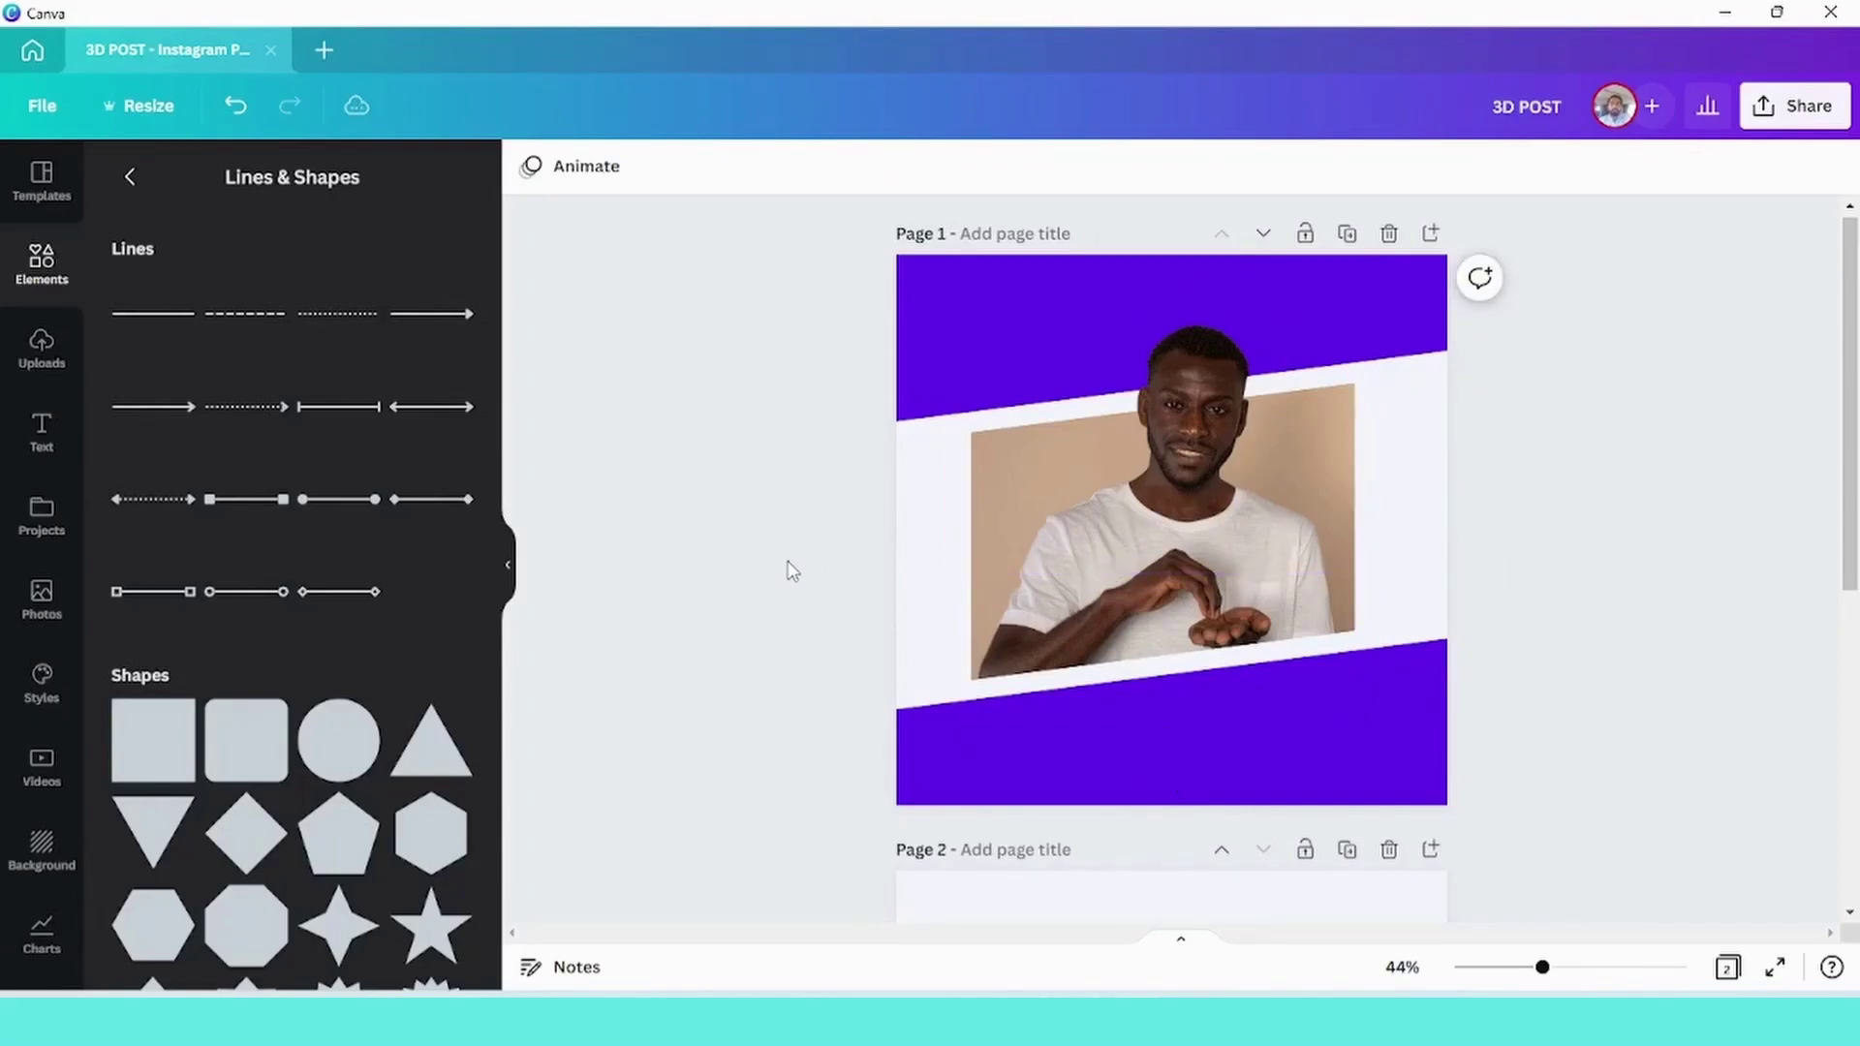
# Apply the Festive filter to the background-removed cutout of the man
pyautogui.click(1124, 487)
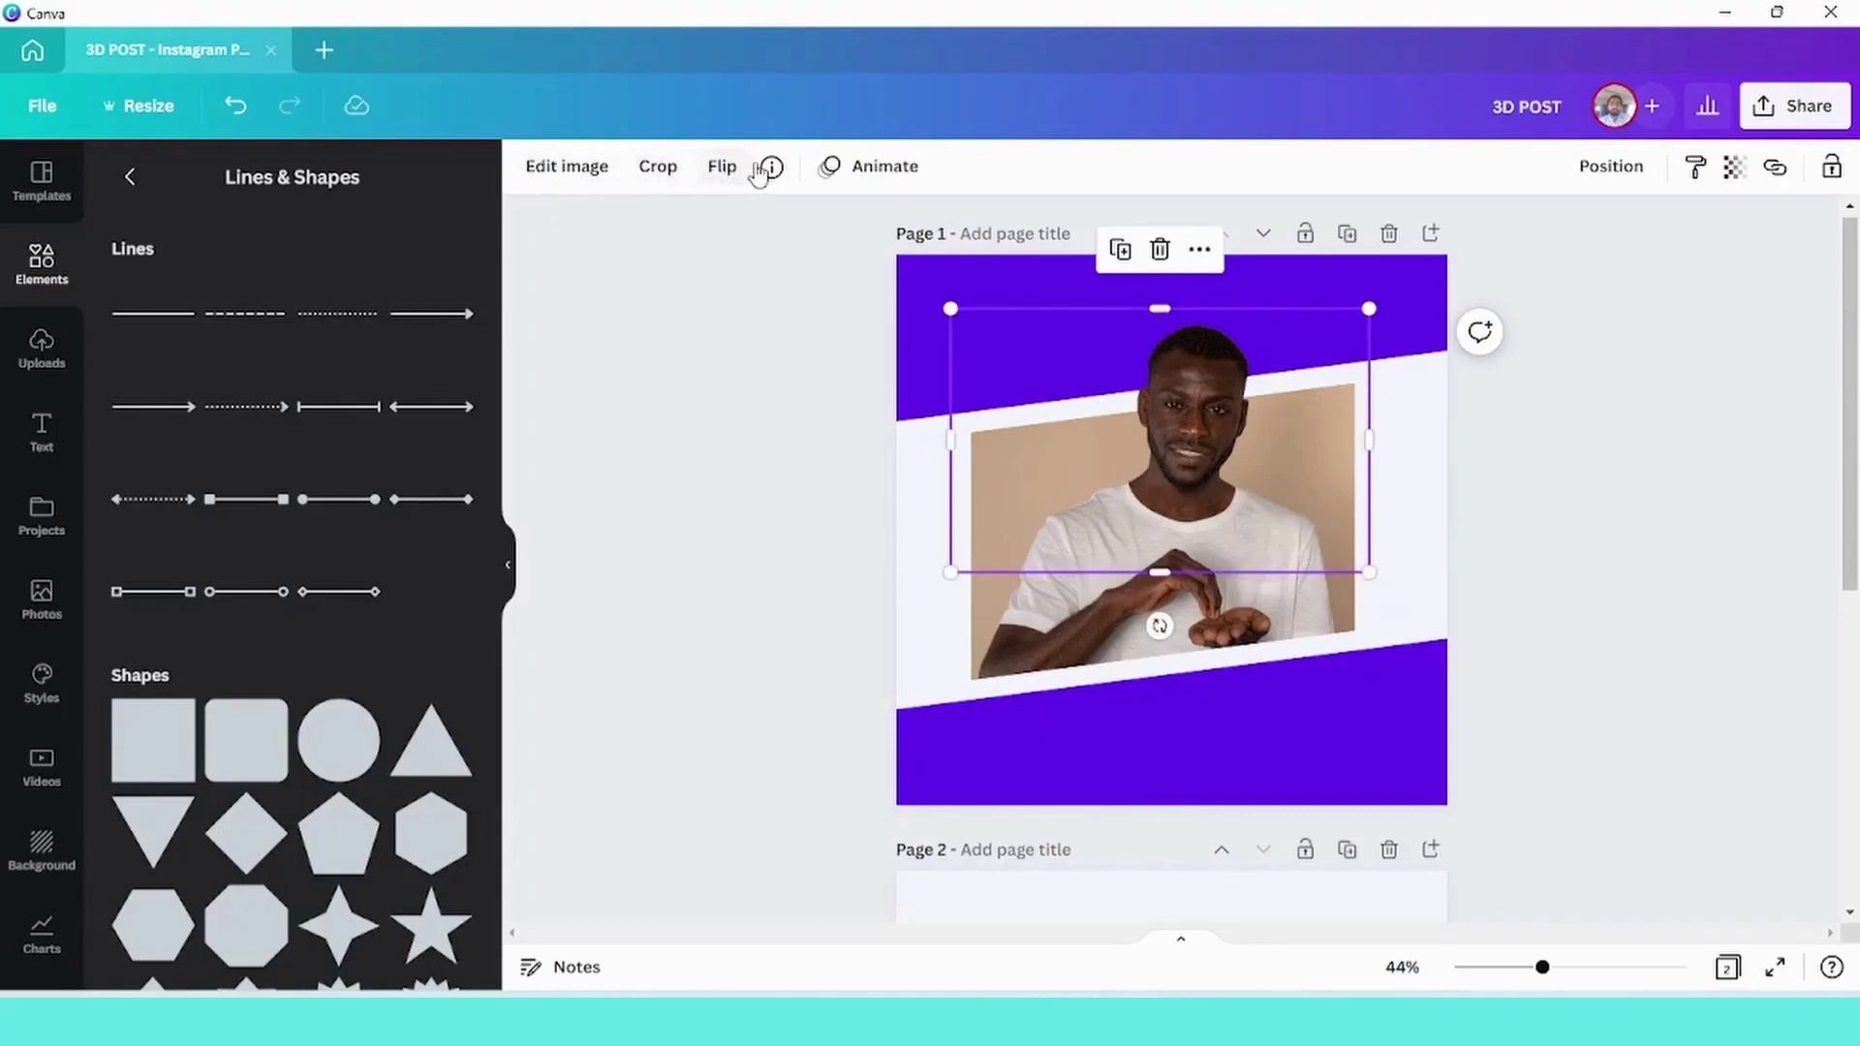
pyautogui.click(564, 165)
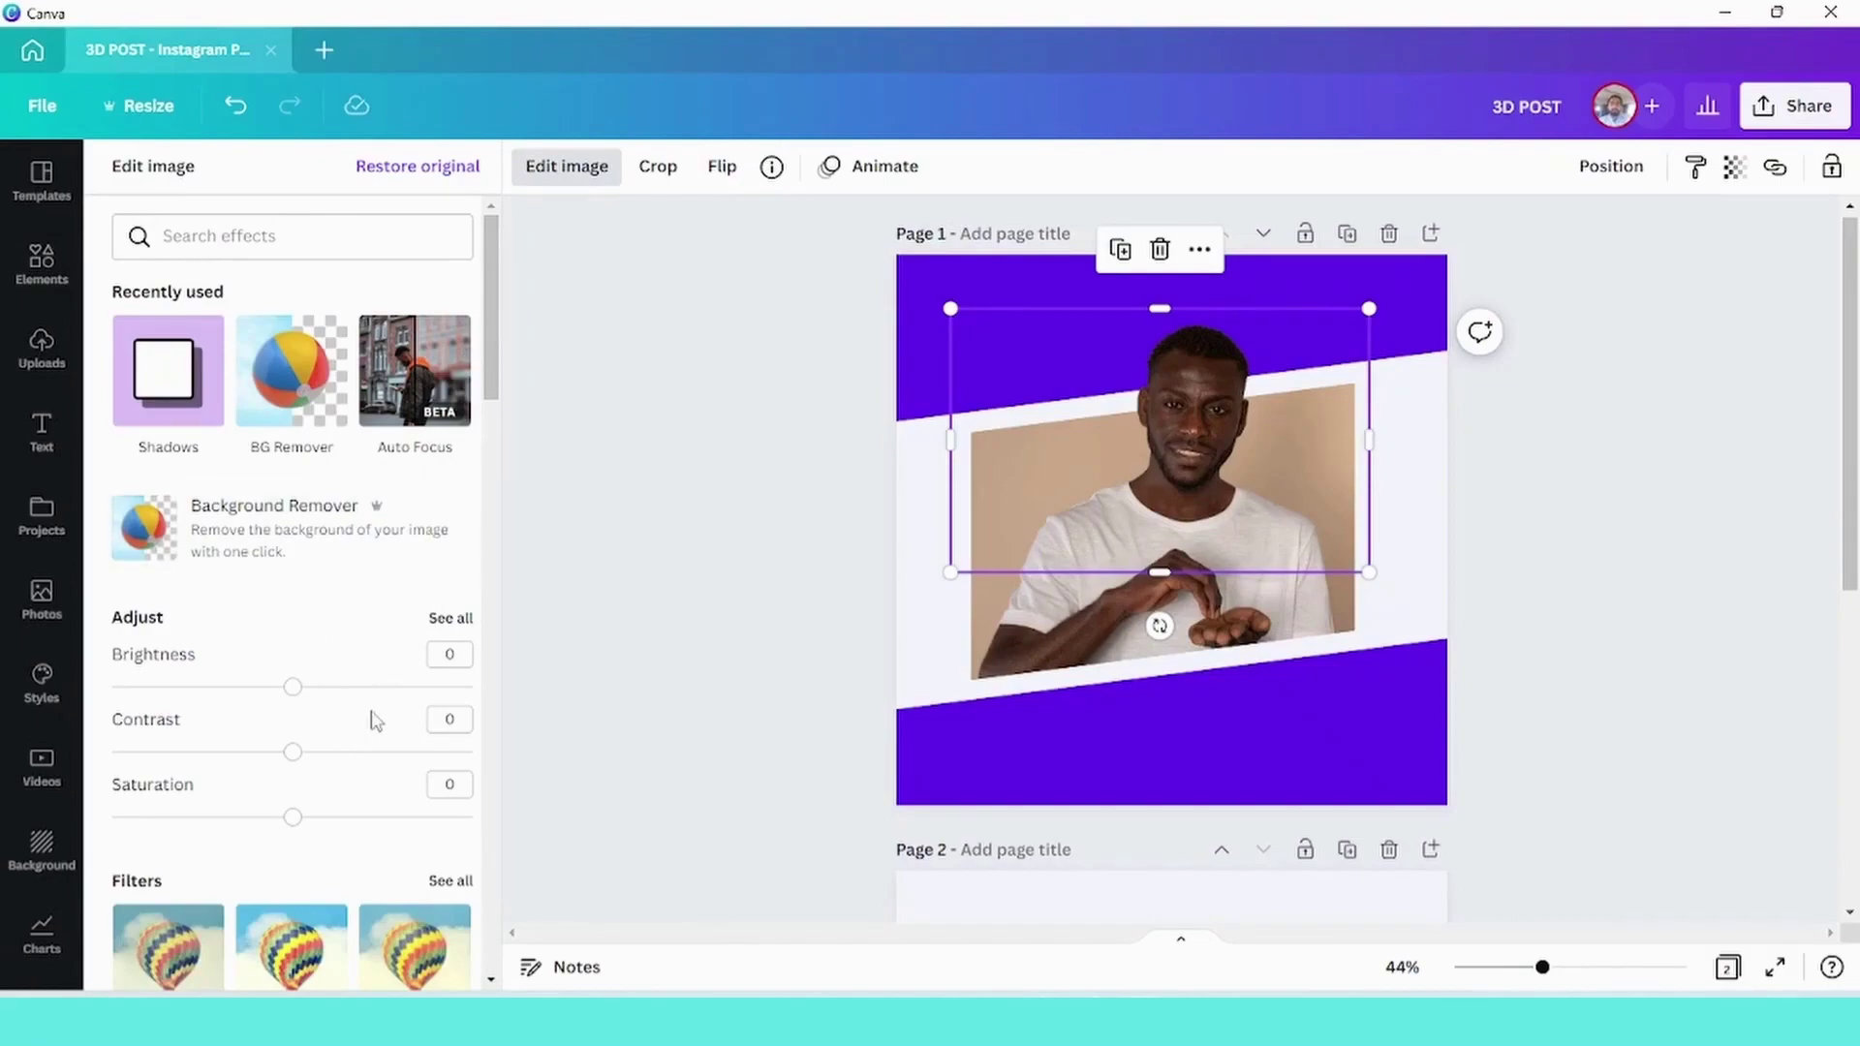
pyautogui.scroll(-3, 452, 896)
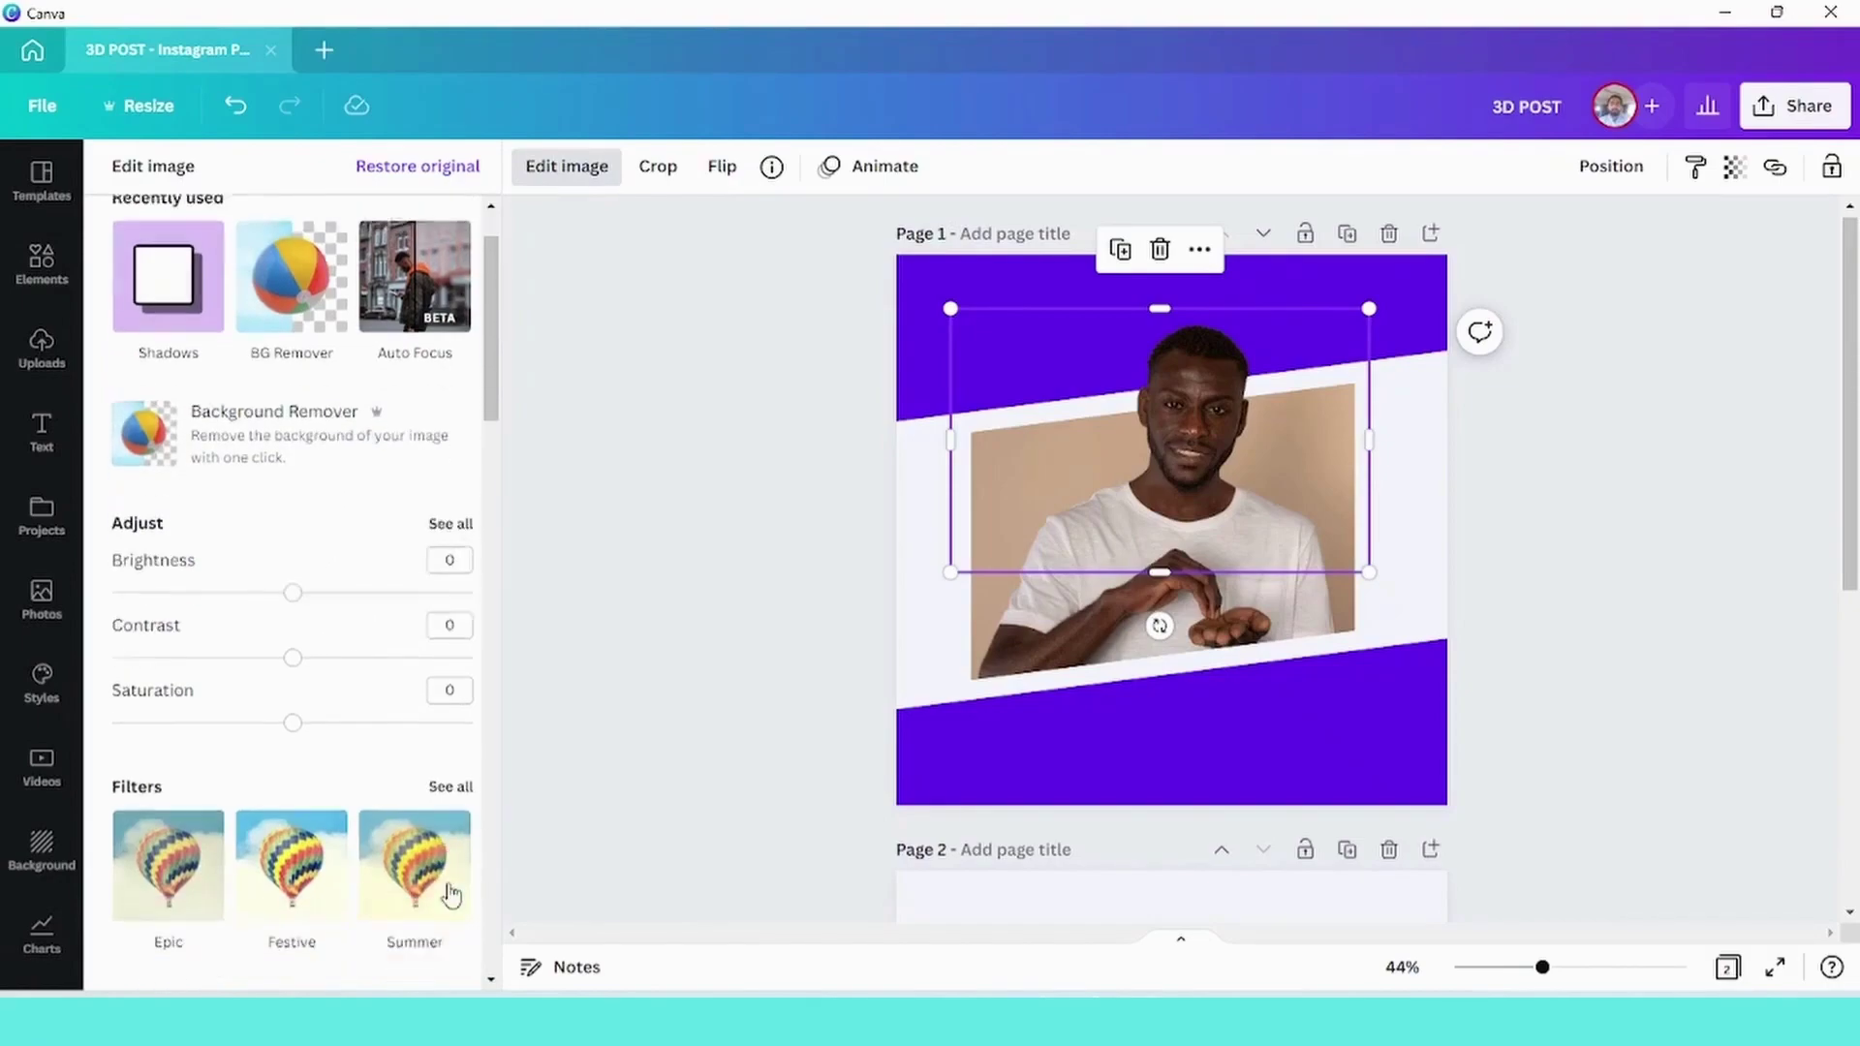
pyautogui.click(450, 689)
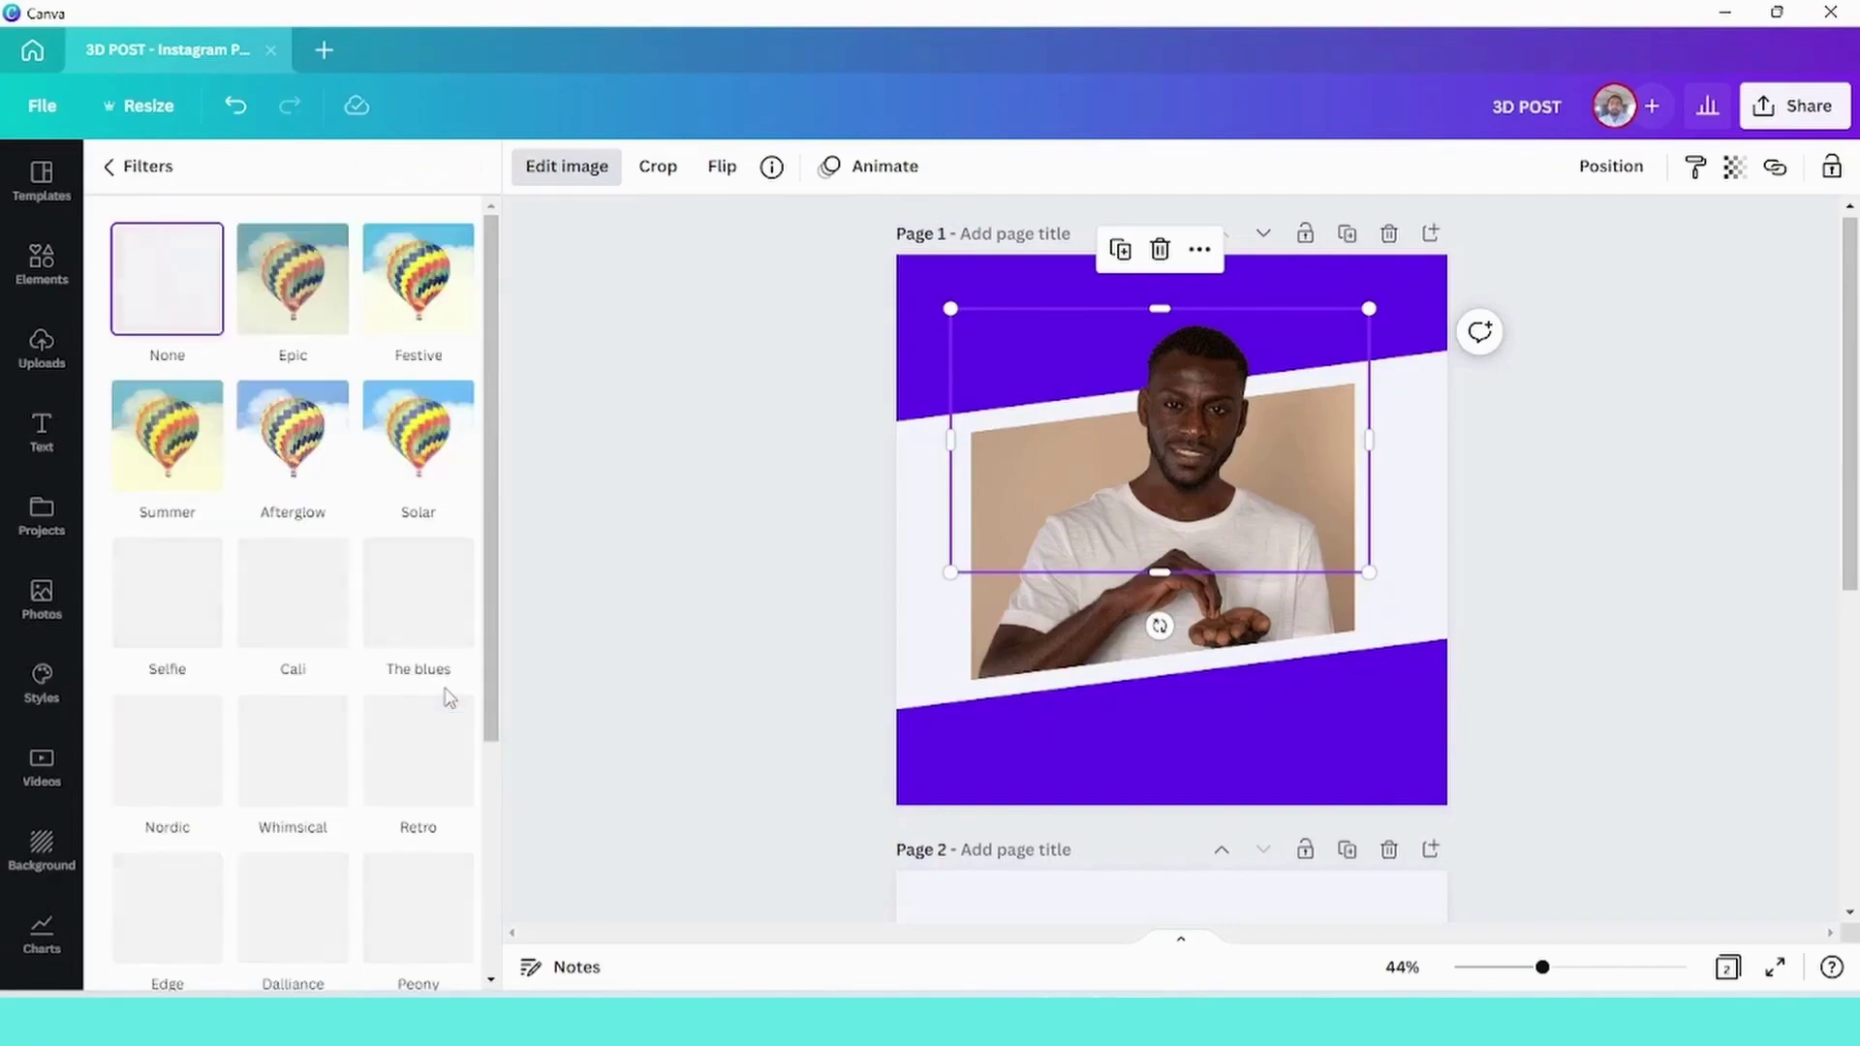
pyautogui.click(440, 306)
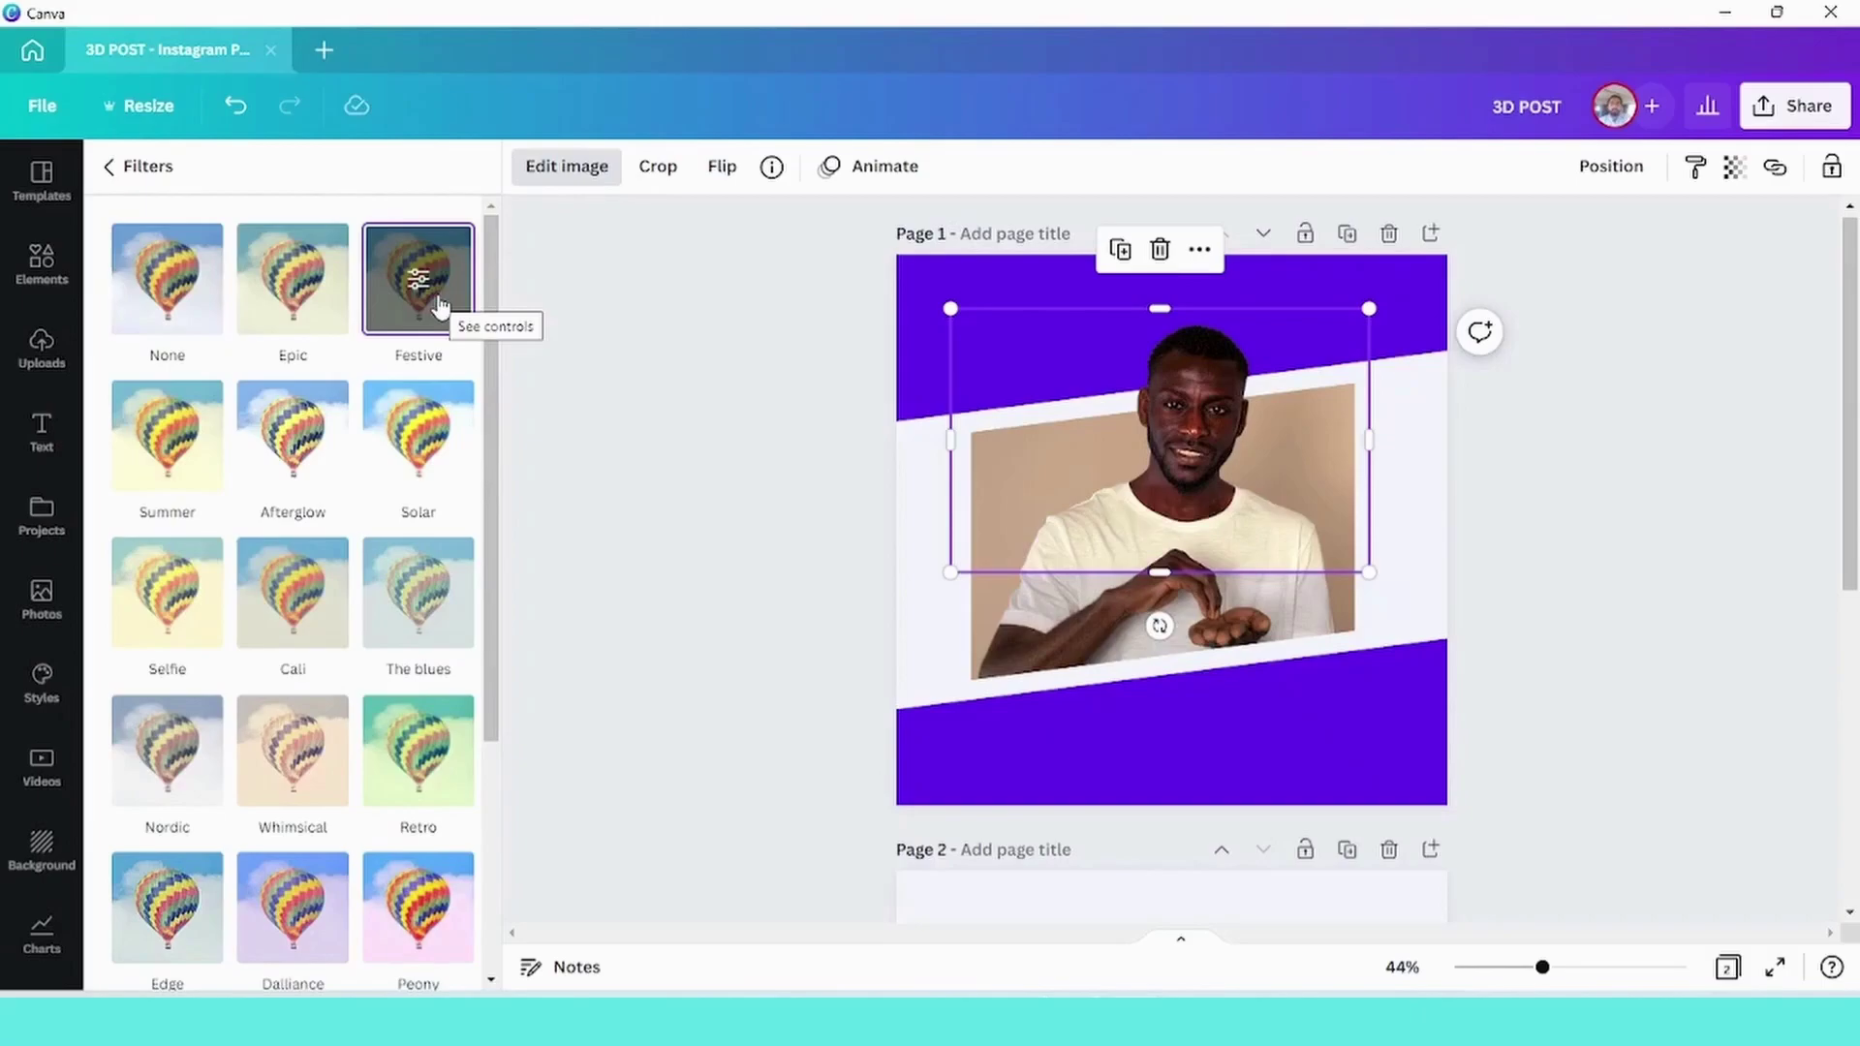
pyautogui.click(817, 611)
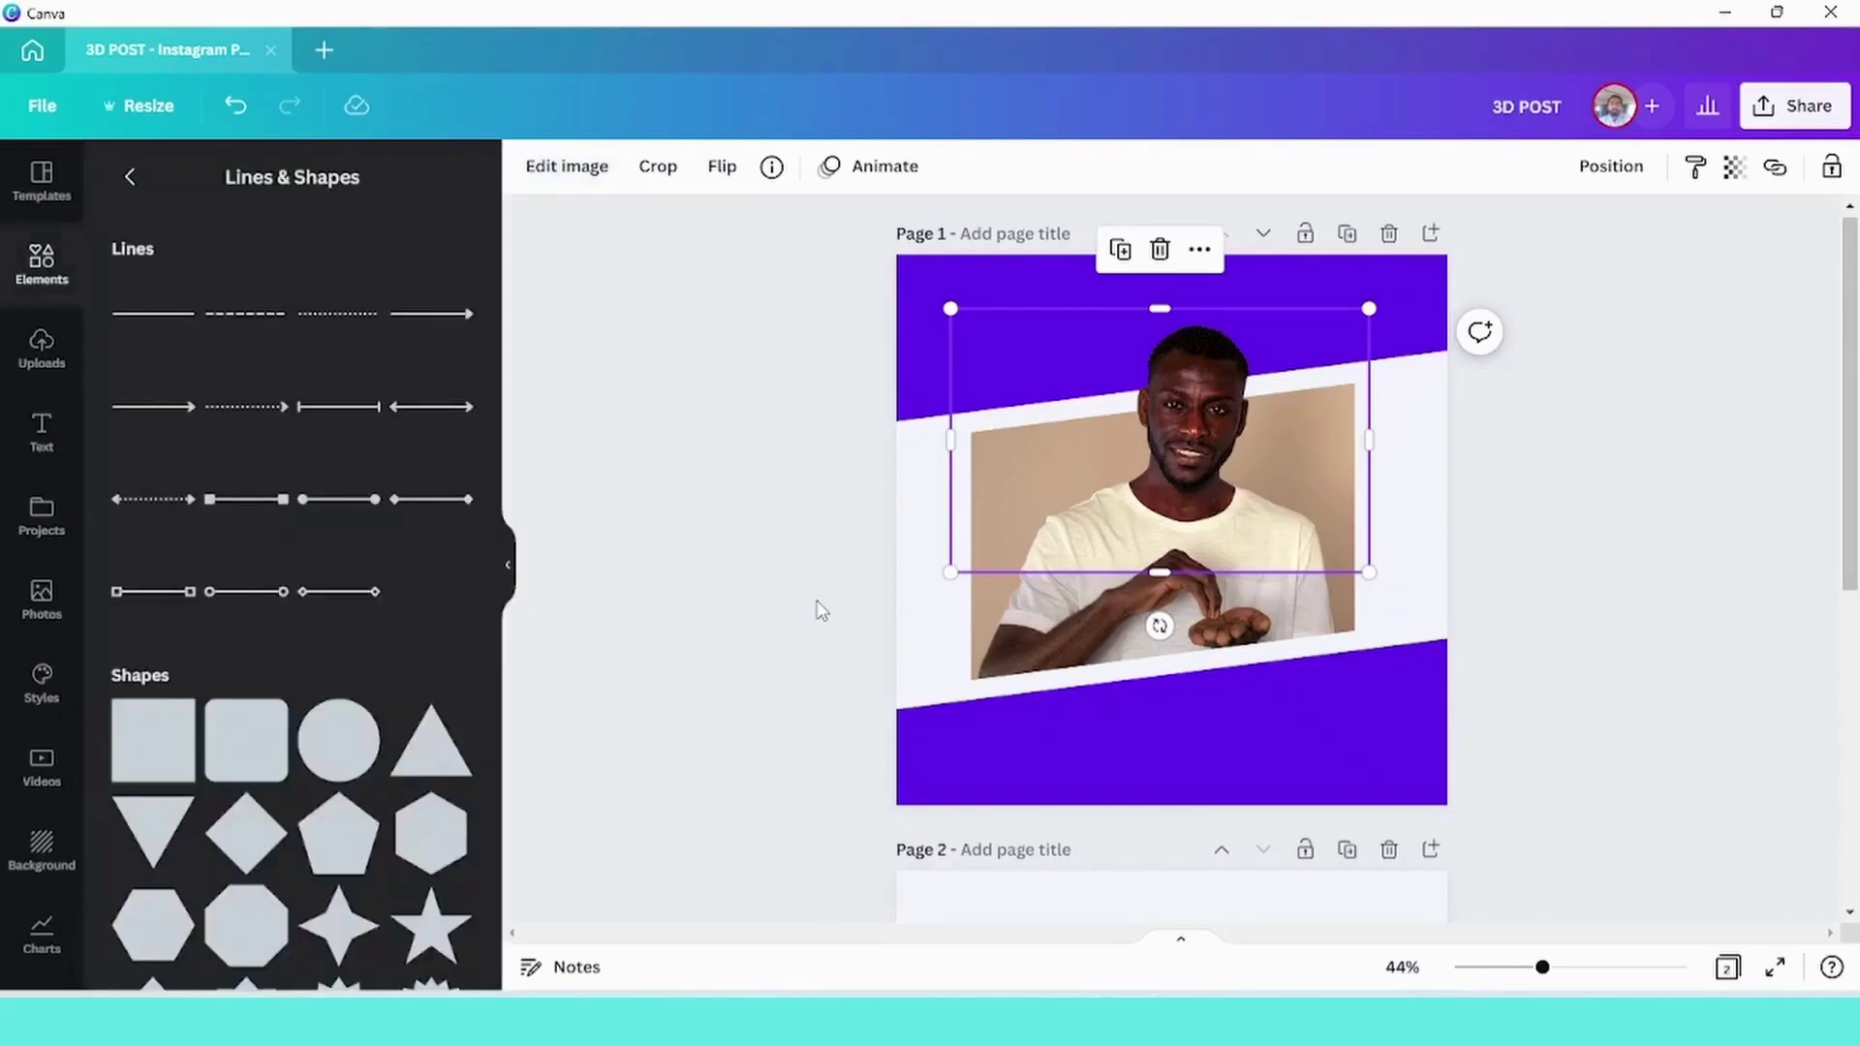
# Apply the same Festive filter to the original photo behind the cutout so their colours match
pyautogui.click(1110, 610)
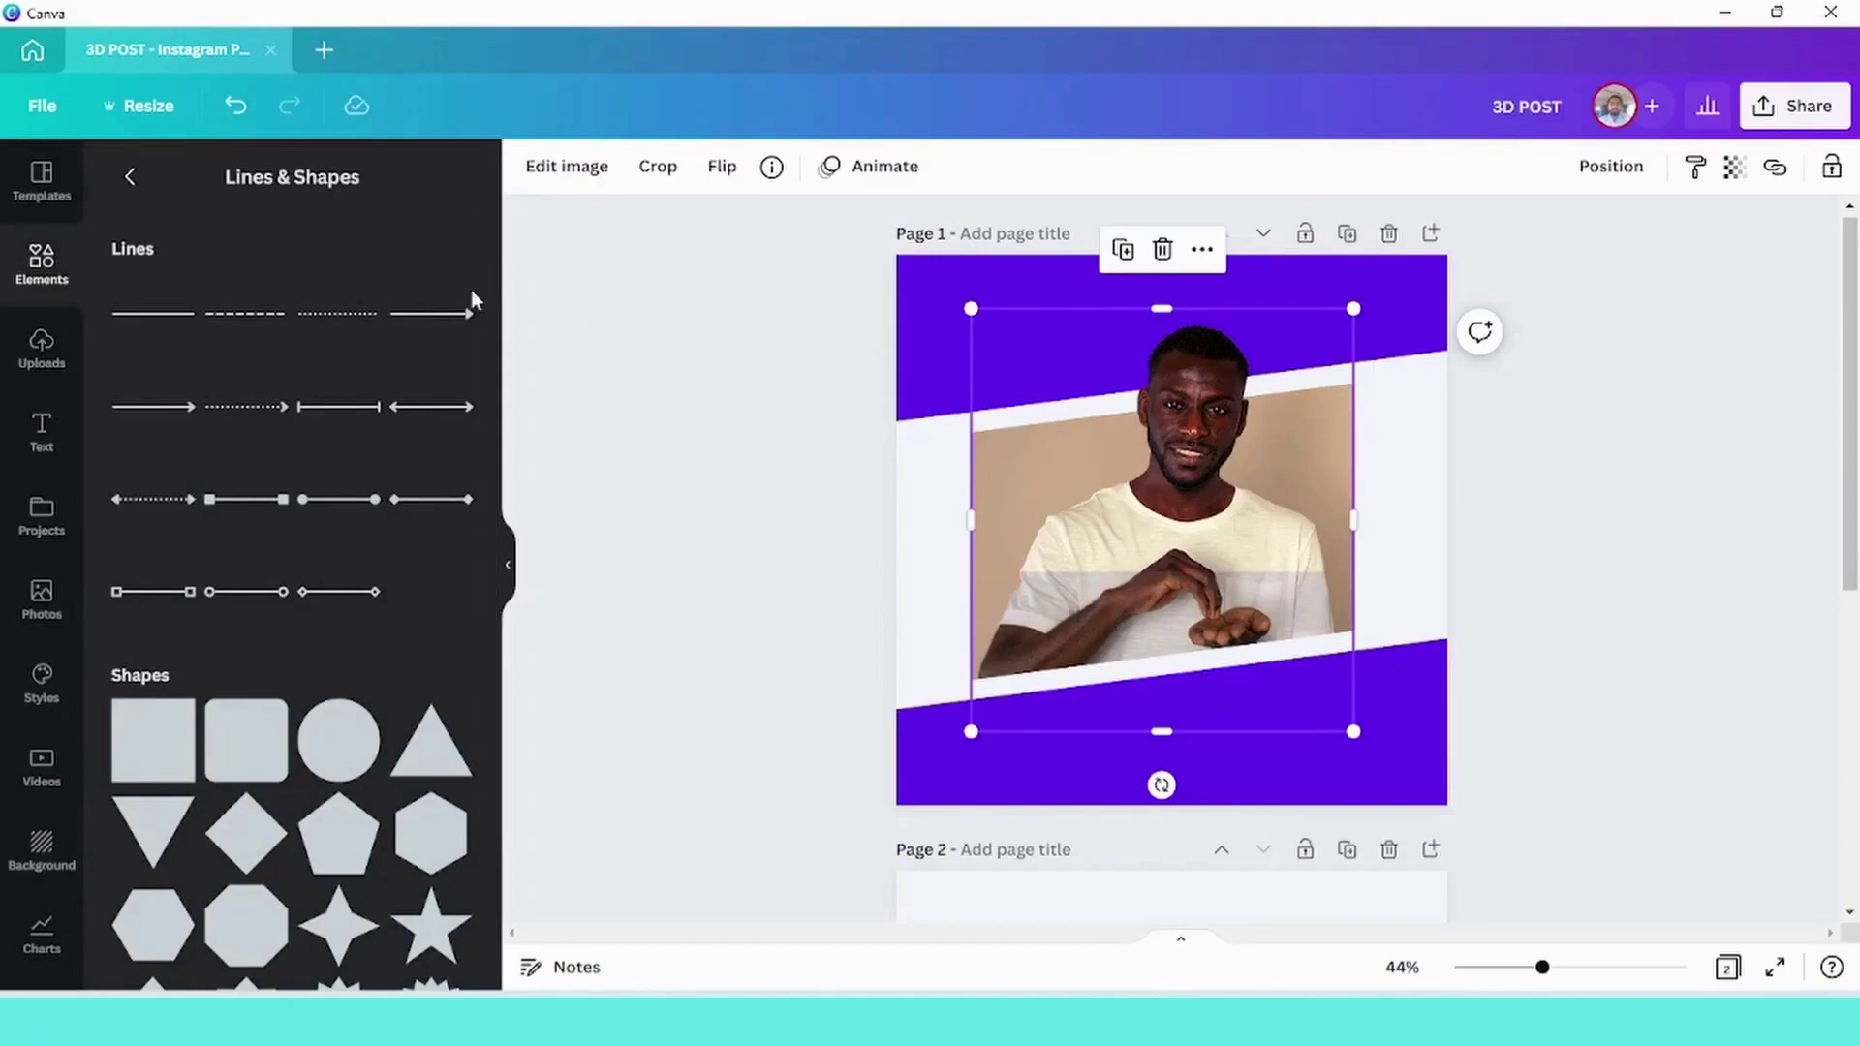
pyautogui.click(538, 166)
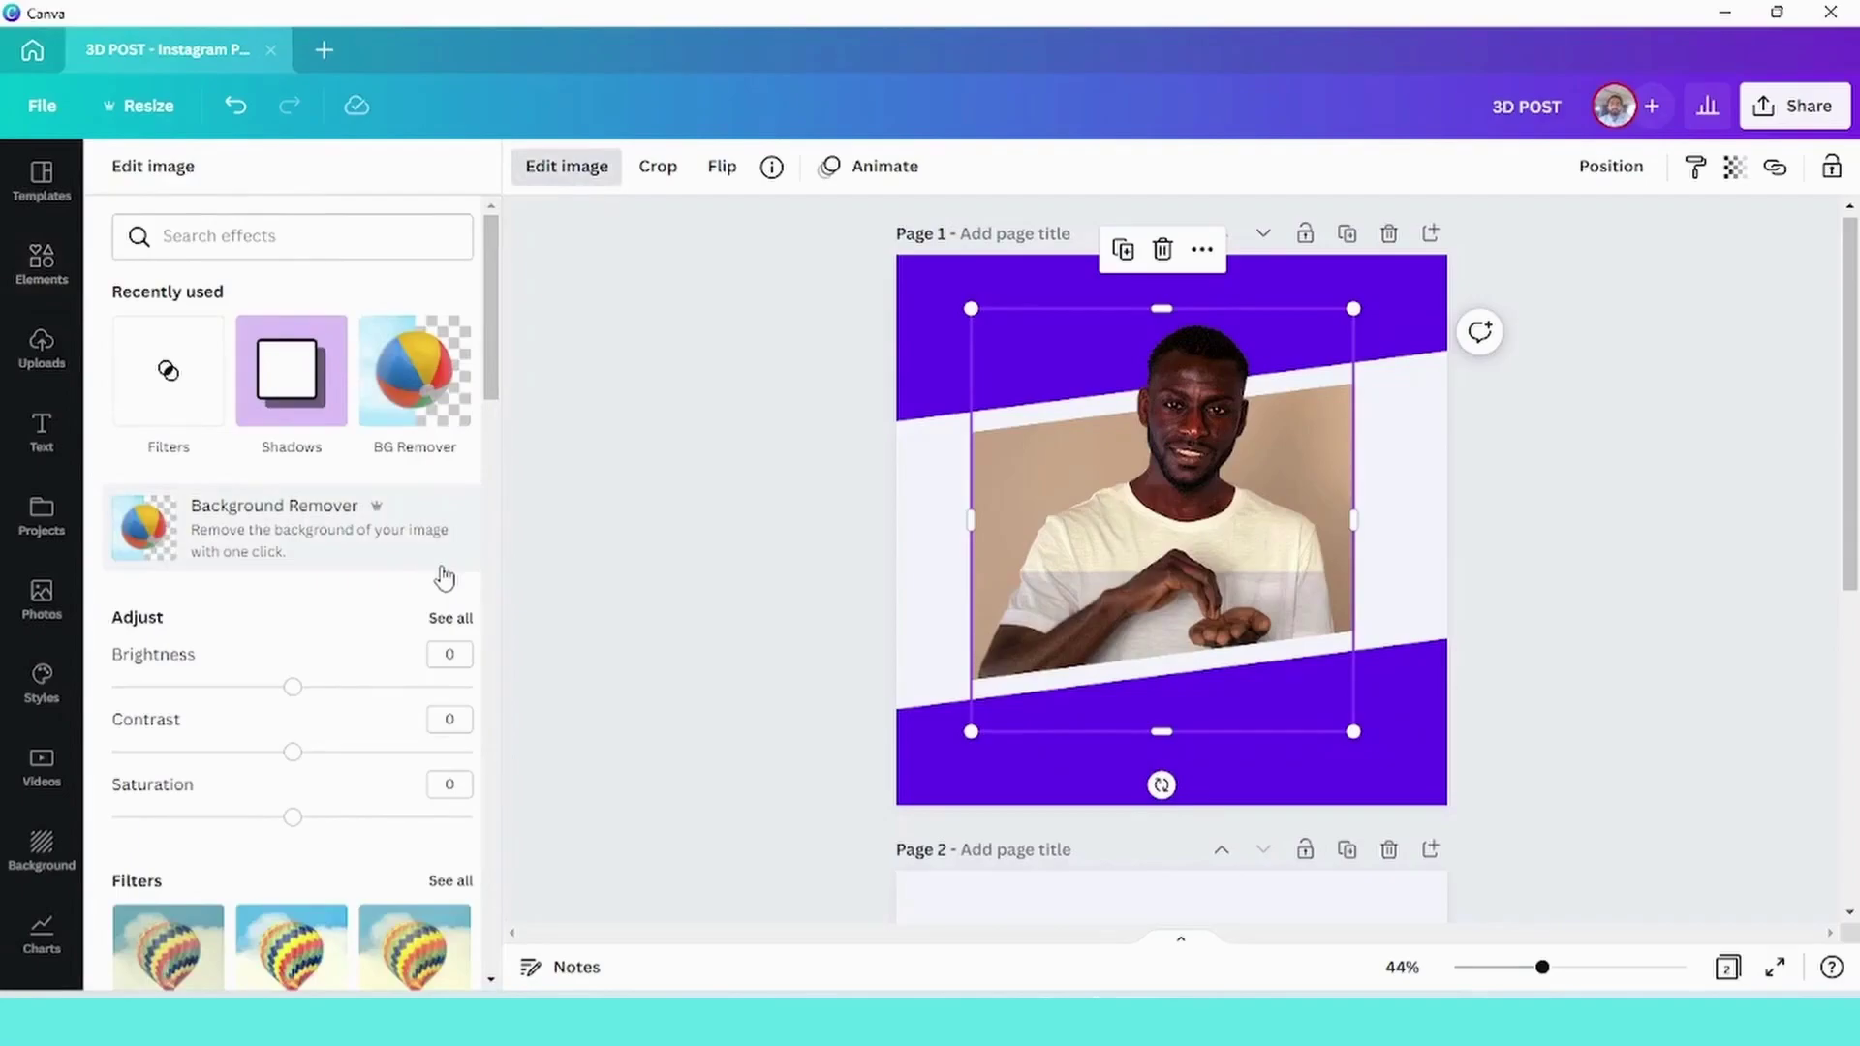
pyautogui.click(164, 378)
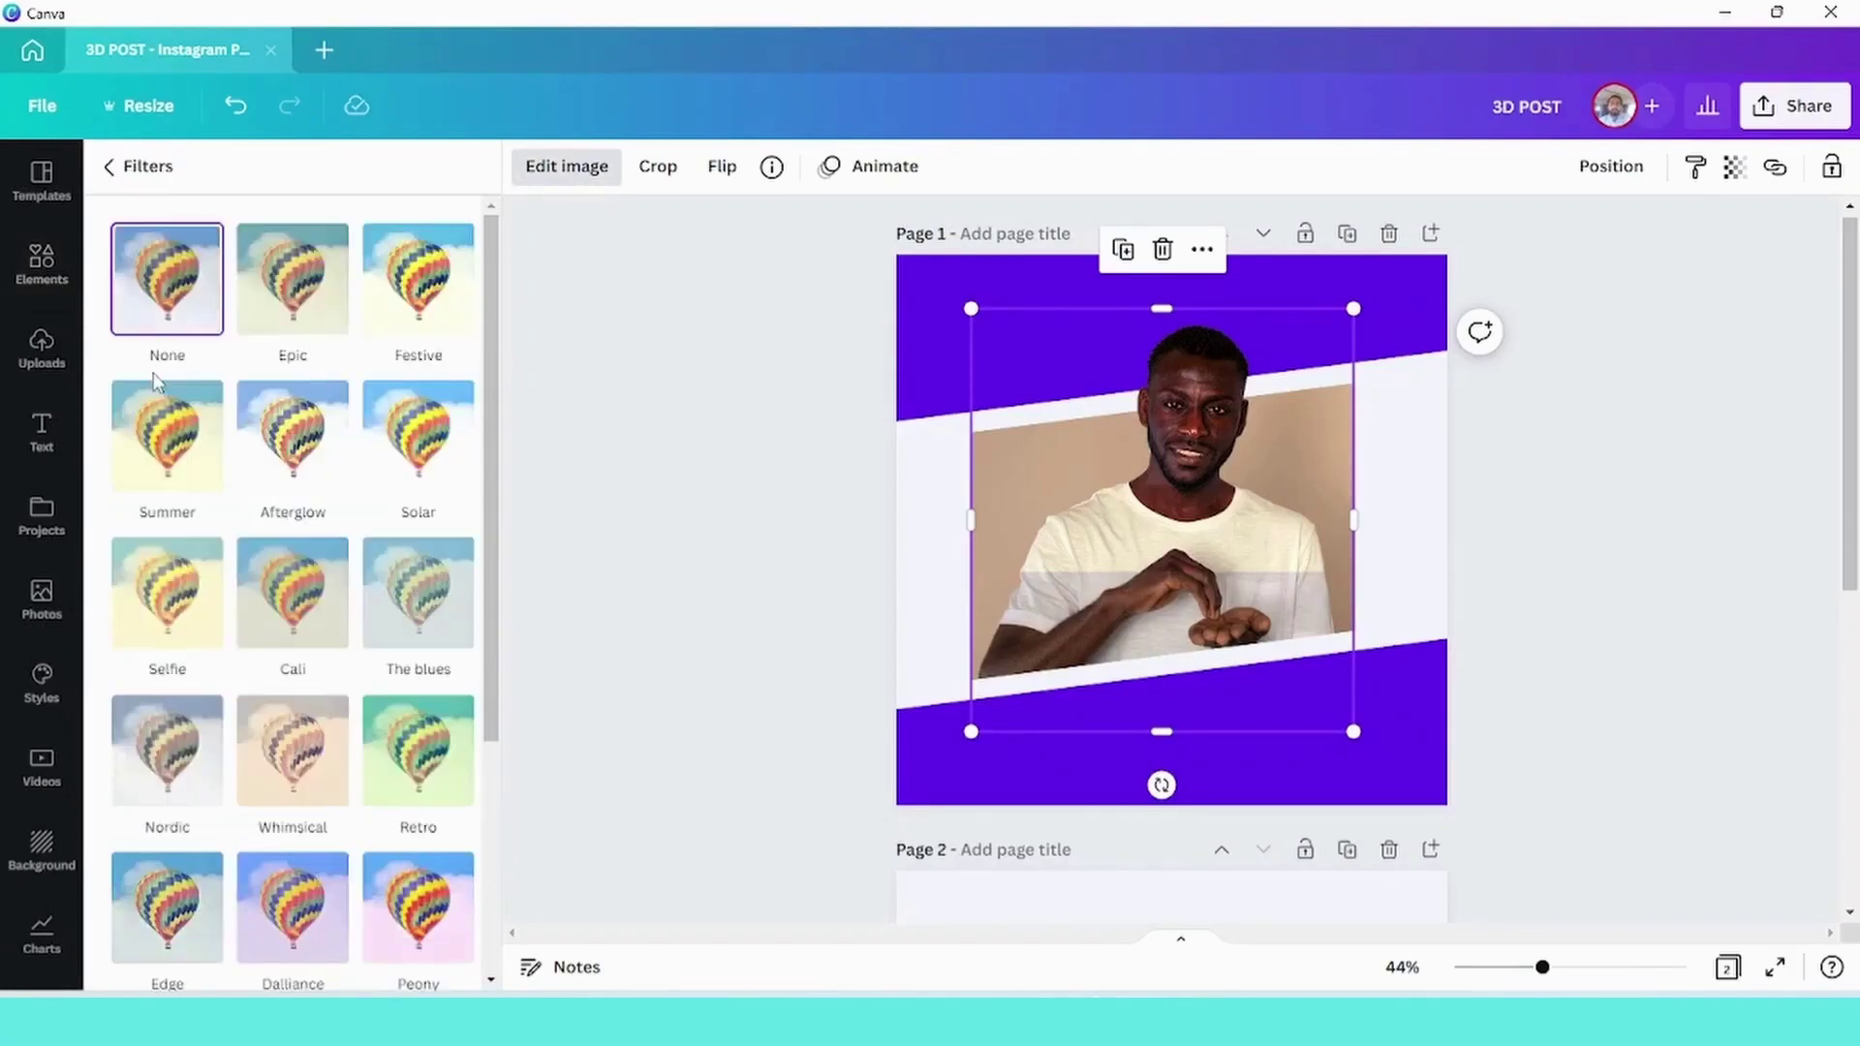
pyautogui.click(448, 312)
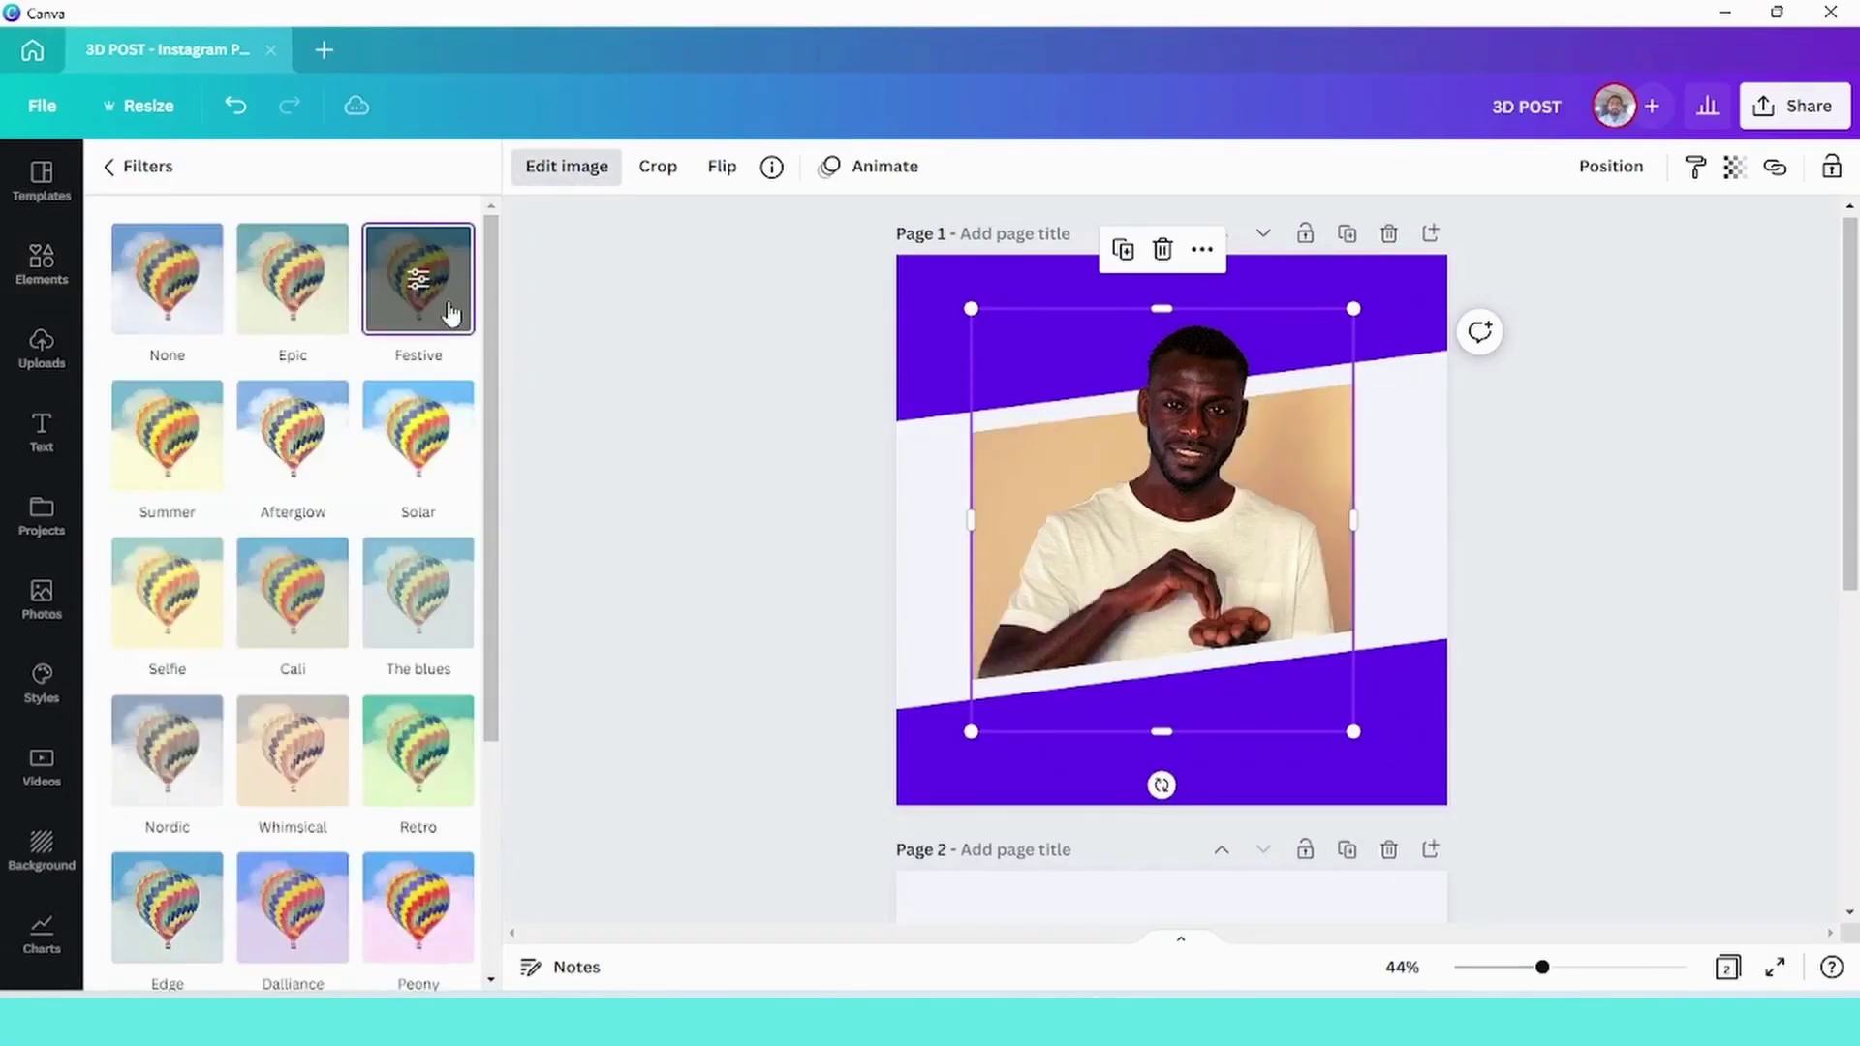
pyautogui.click(711, 559)
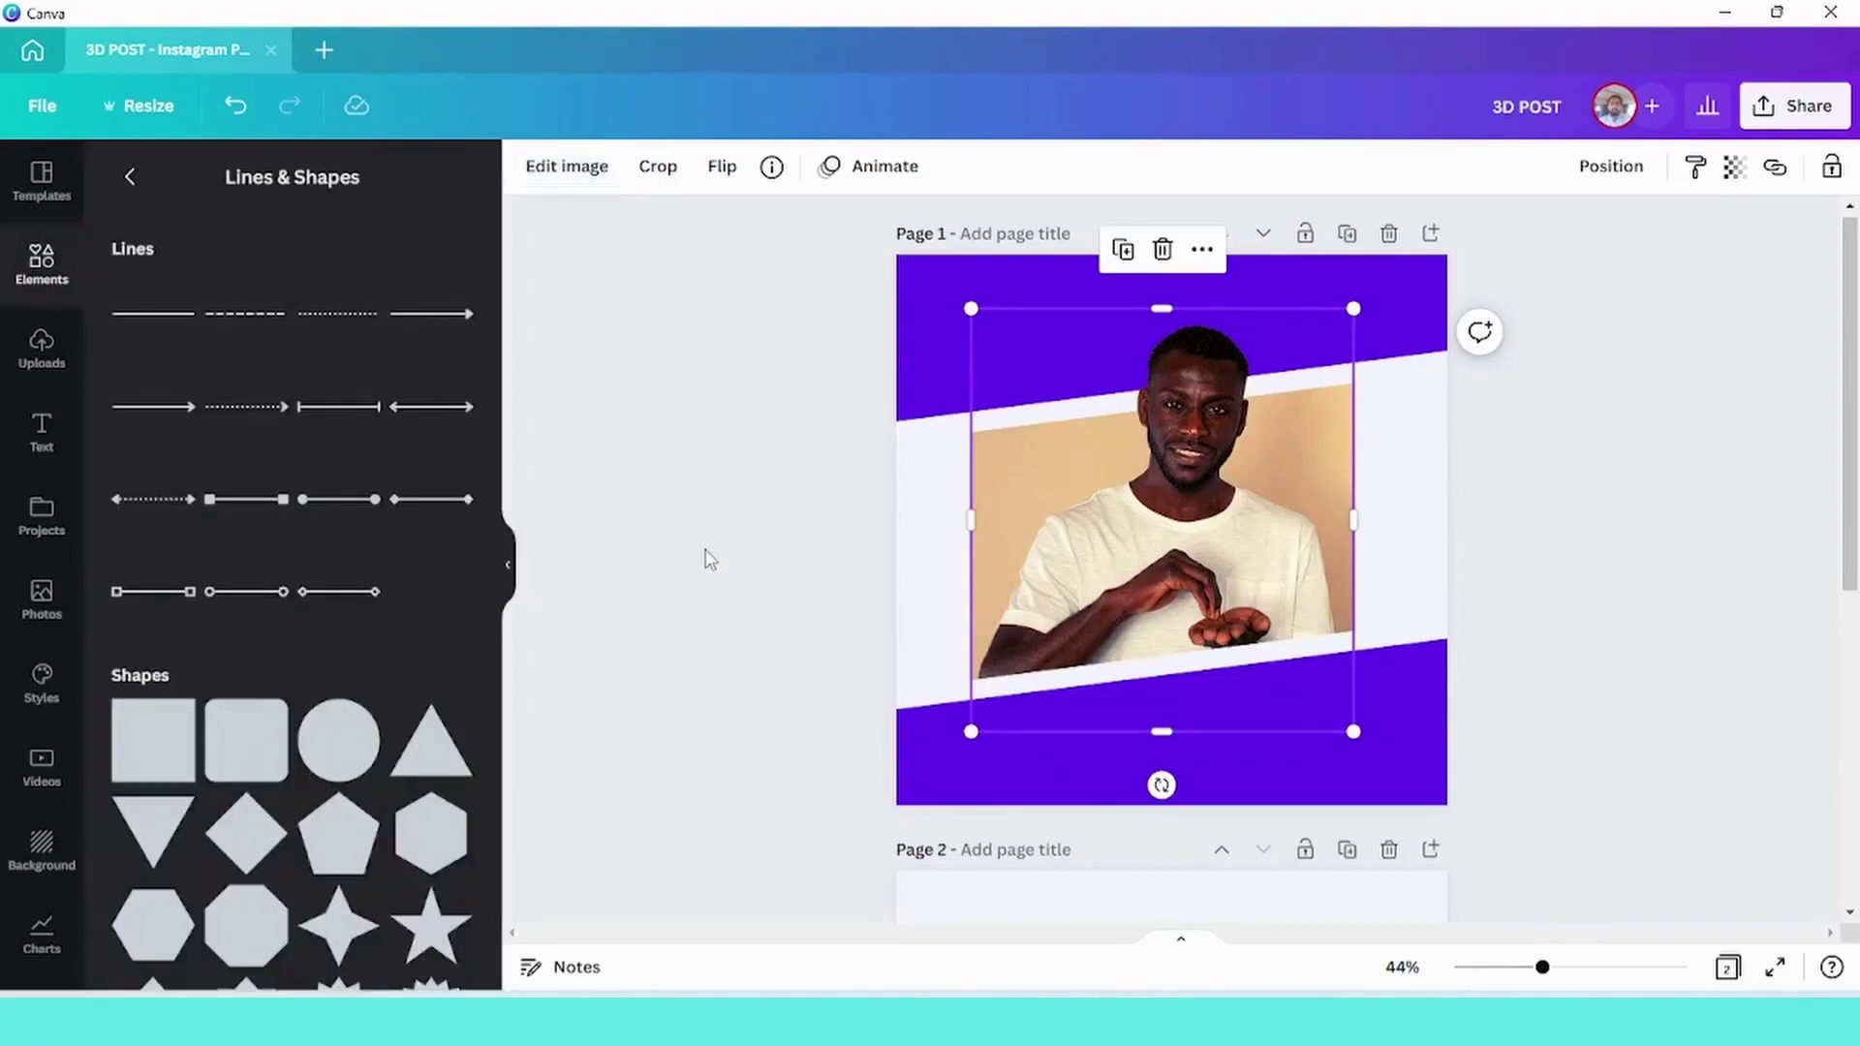
pyautogui.hotkey('ctrl', 'z')
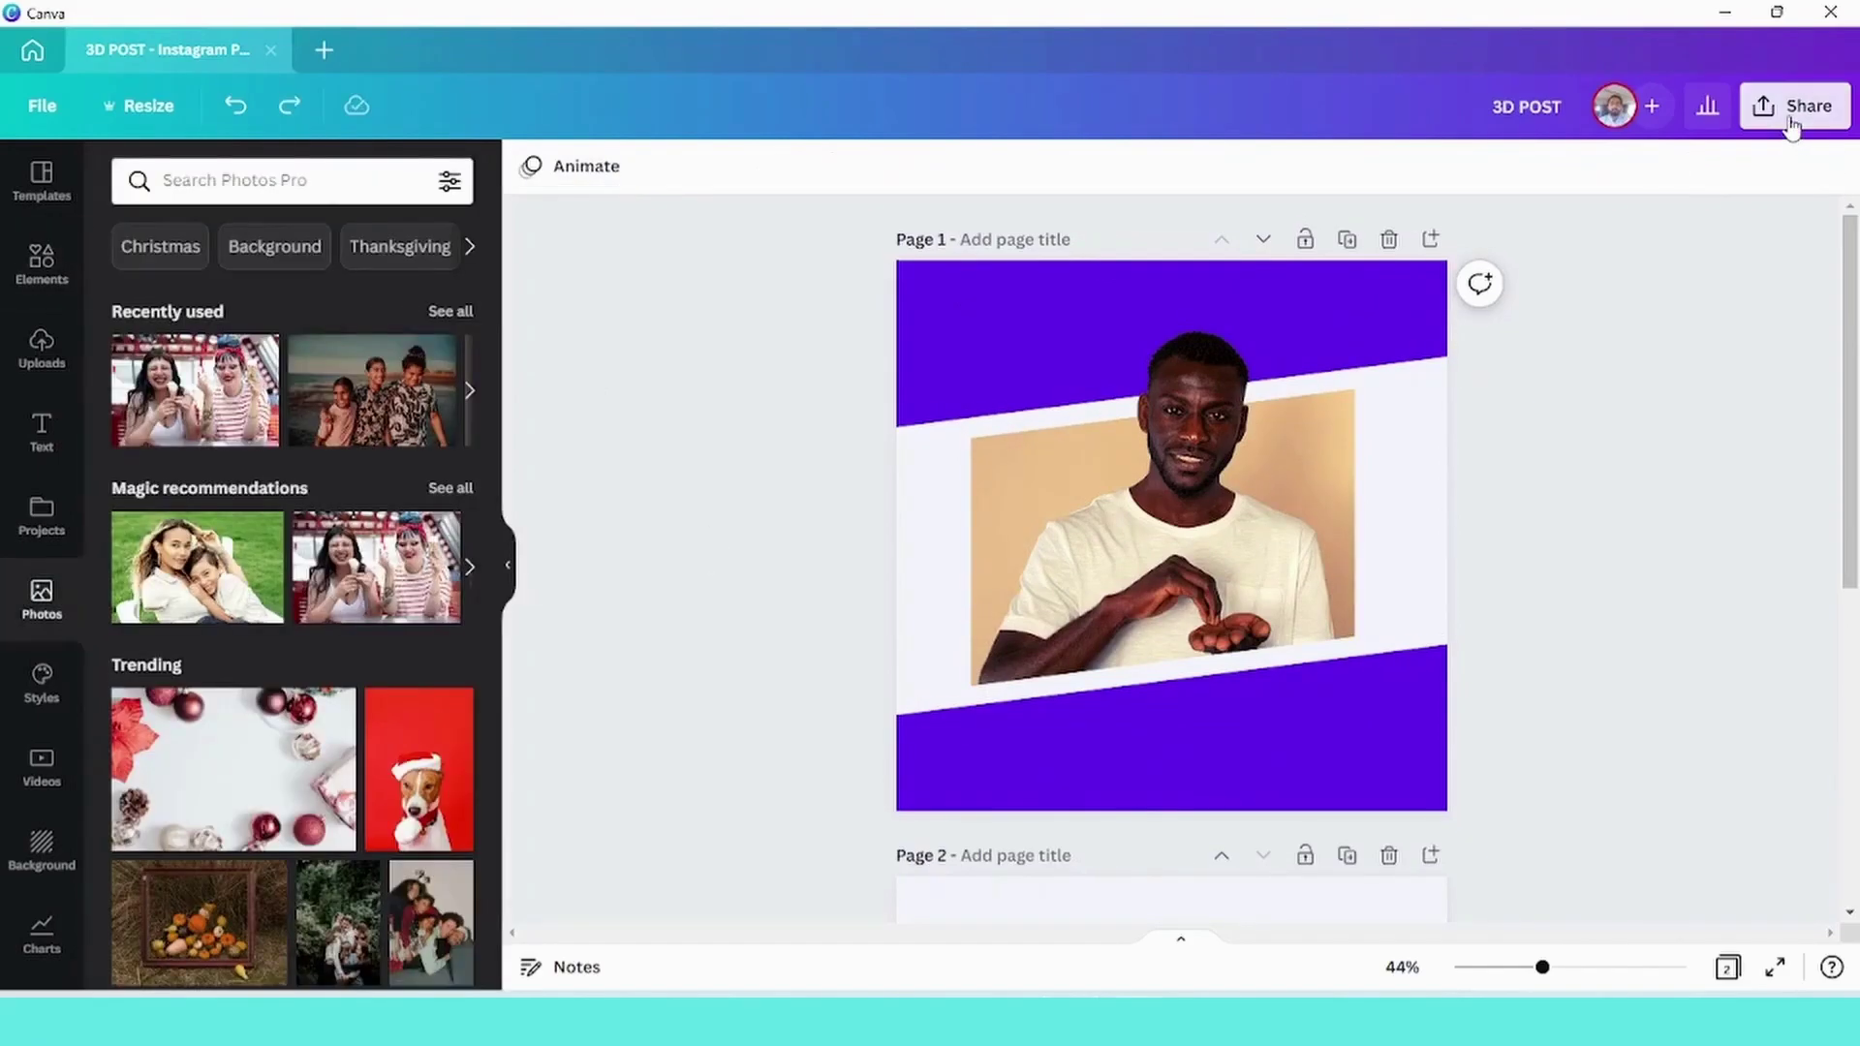
# Download only page 1 of the design as a PNG at 1,080 × 1,080 px
pyautogui.click(1794, 116)
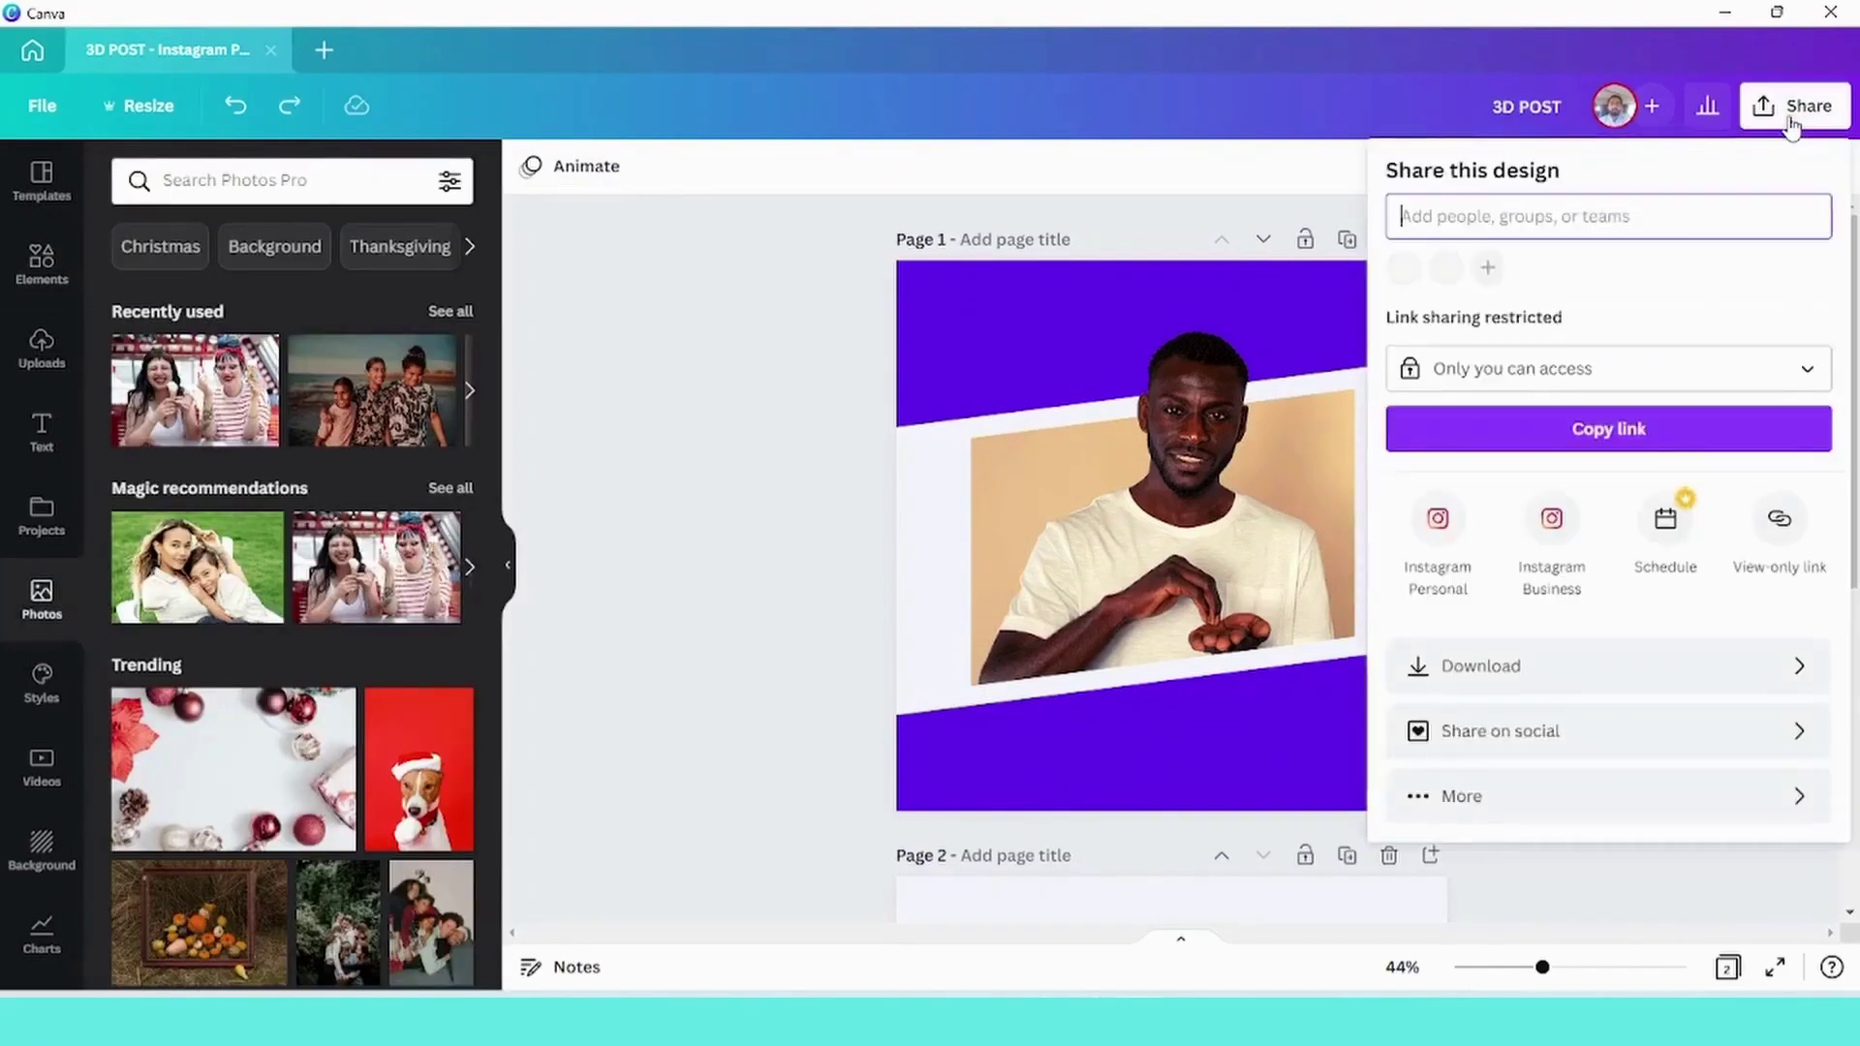
pyautogui.click(1560, 666)
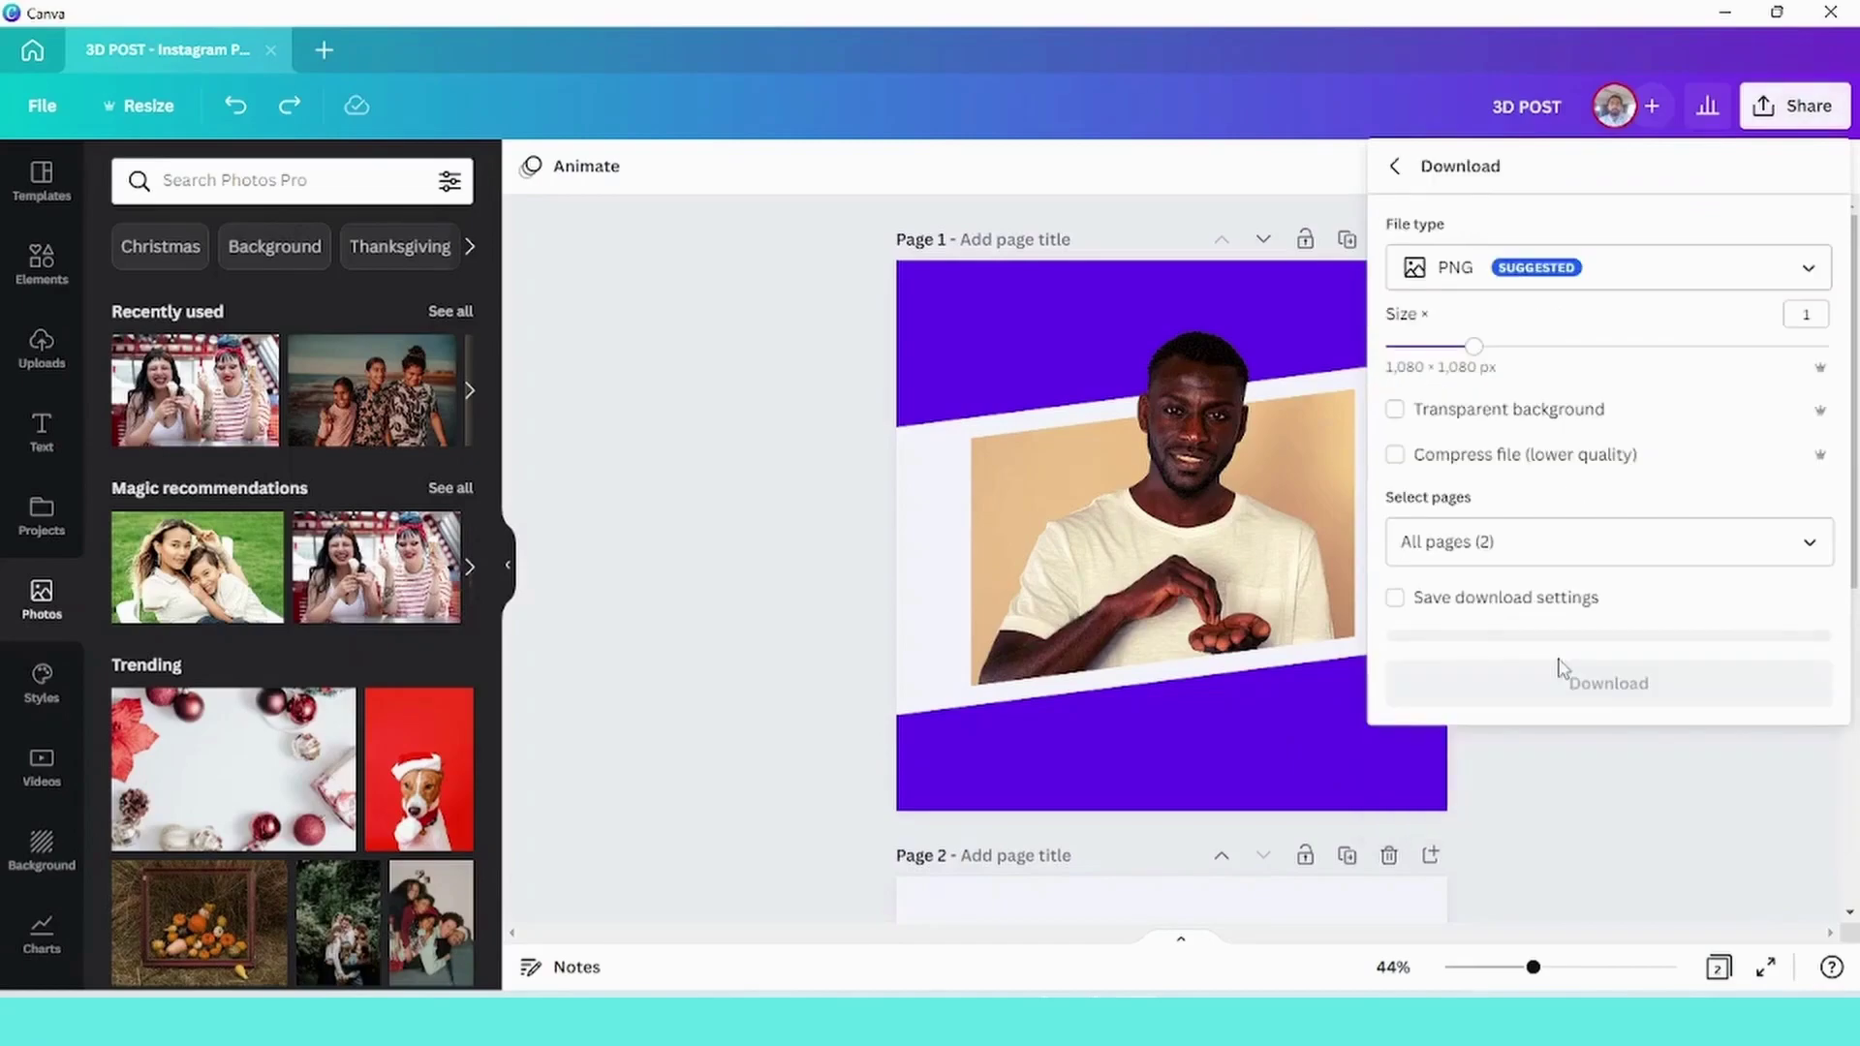
pyautogui.click(1600, 547)
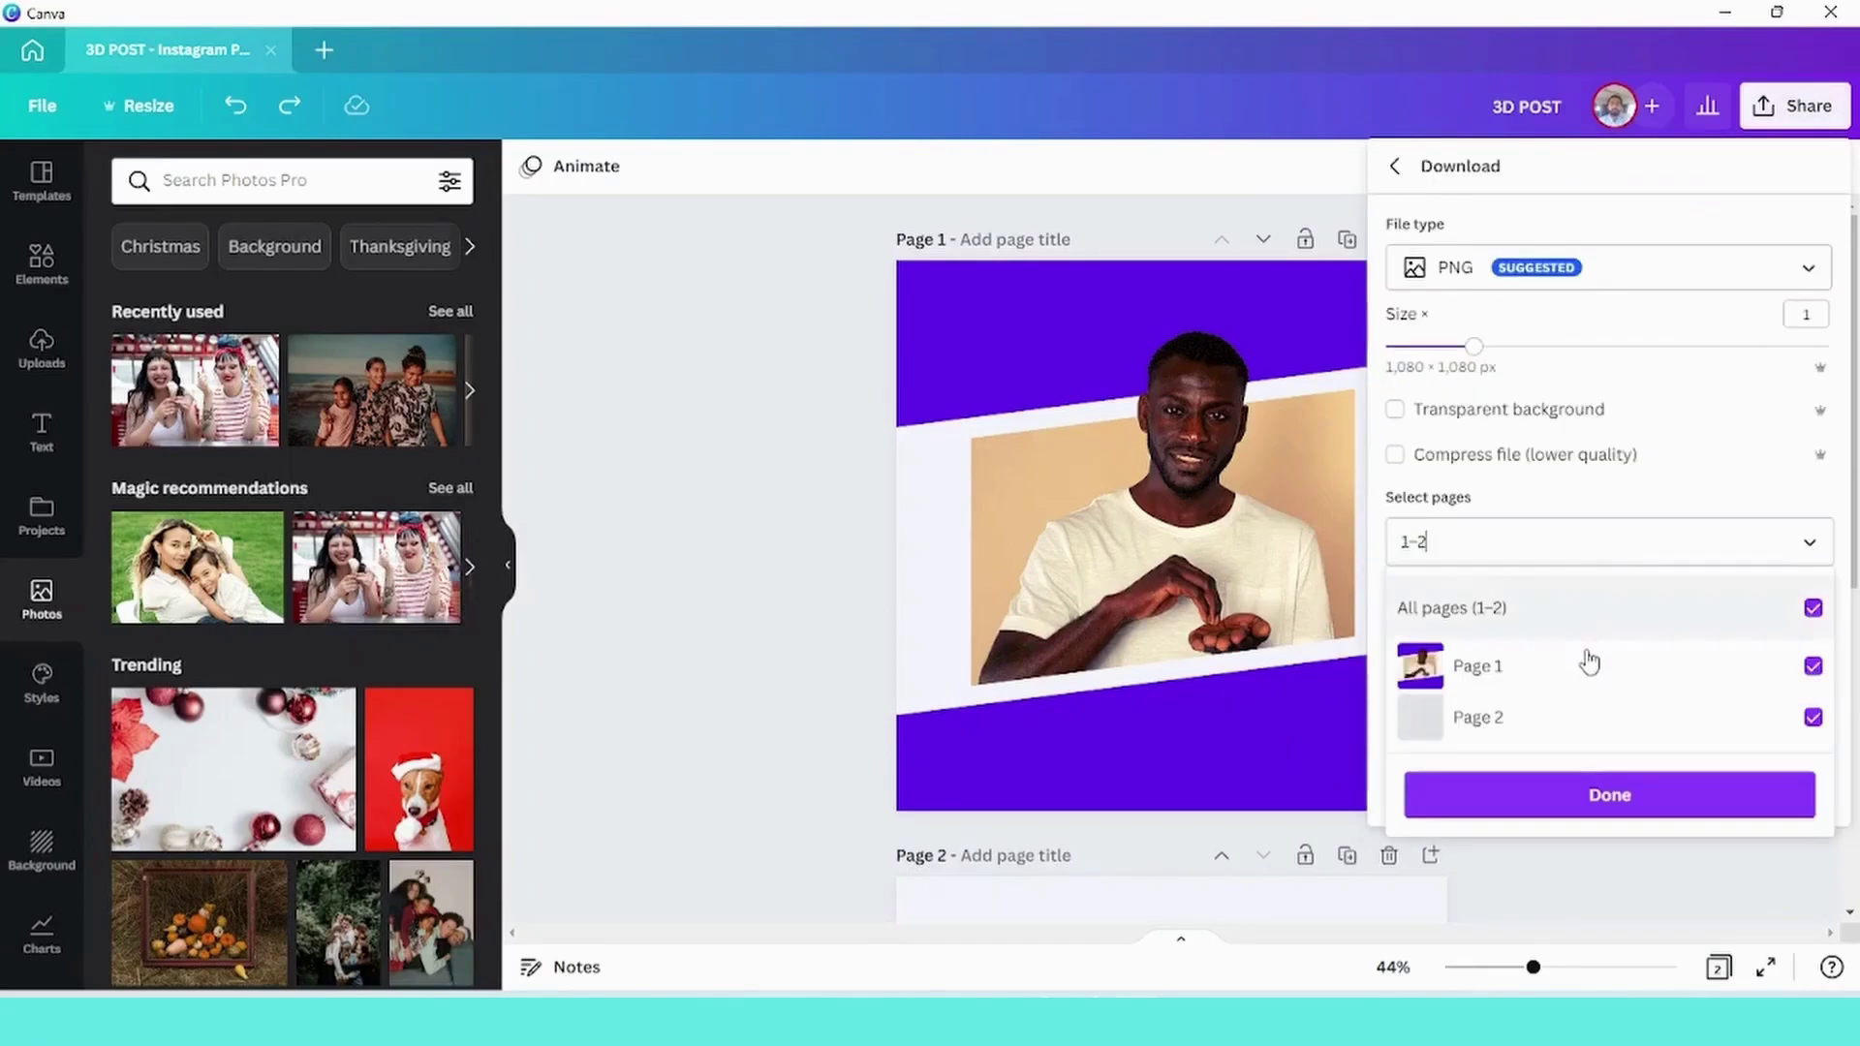
pyautogui.click(1561, 734)
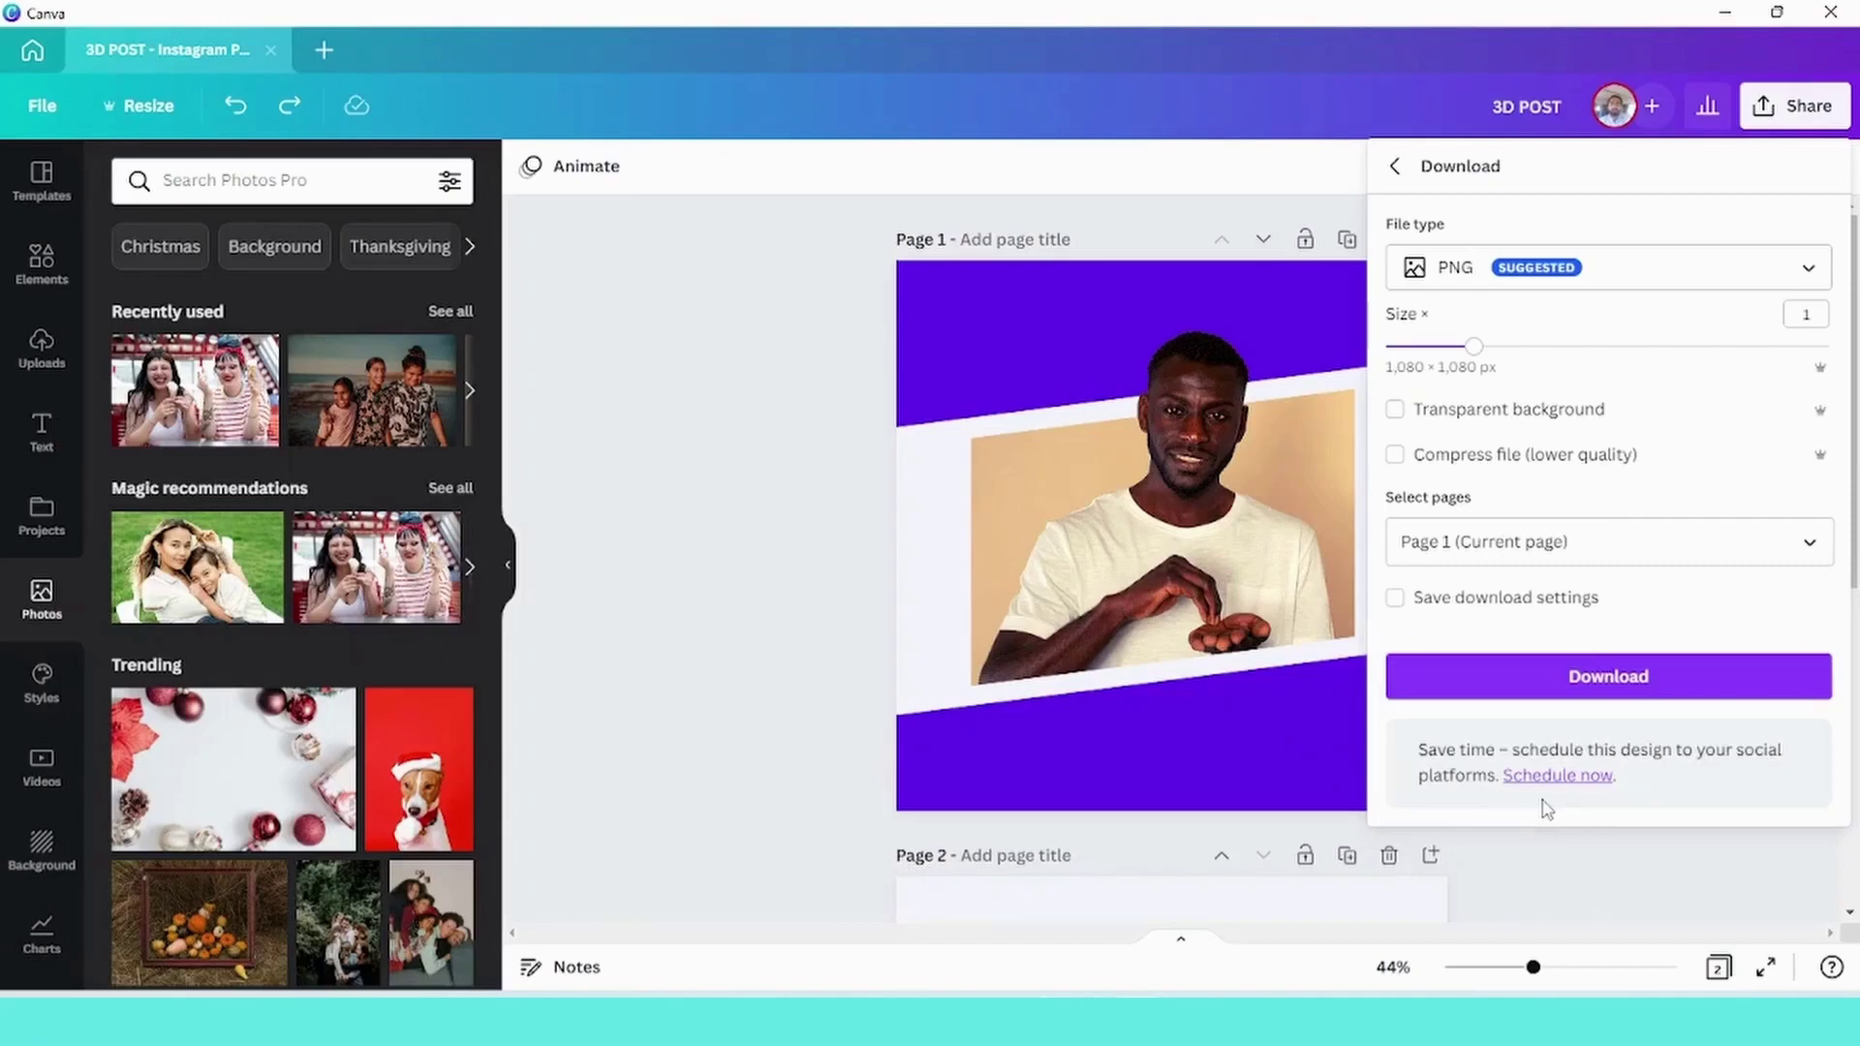
pyautogui.click(1545, 694)
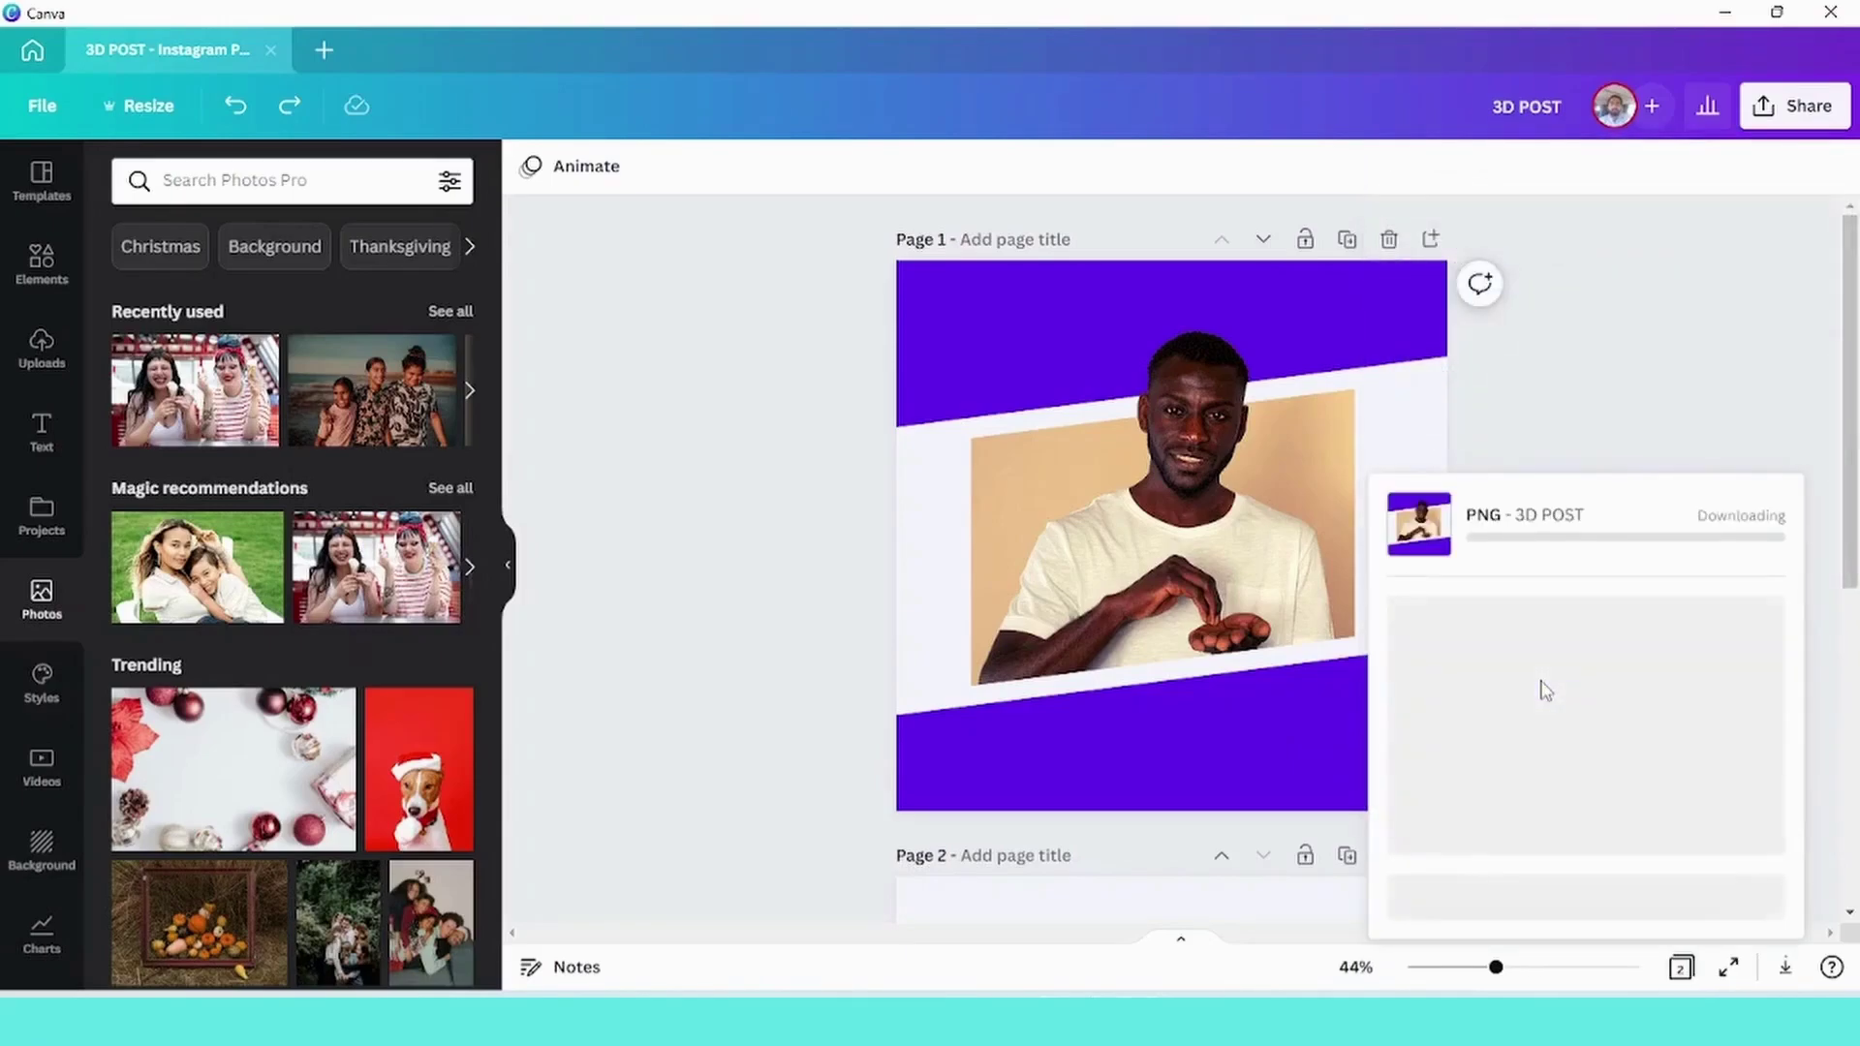